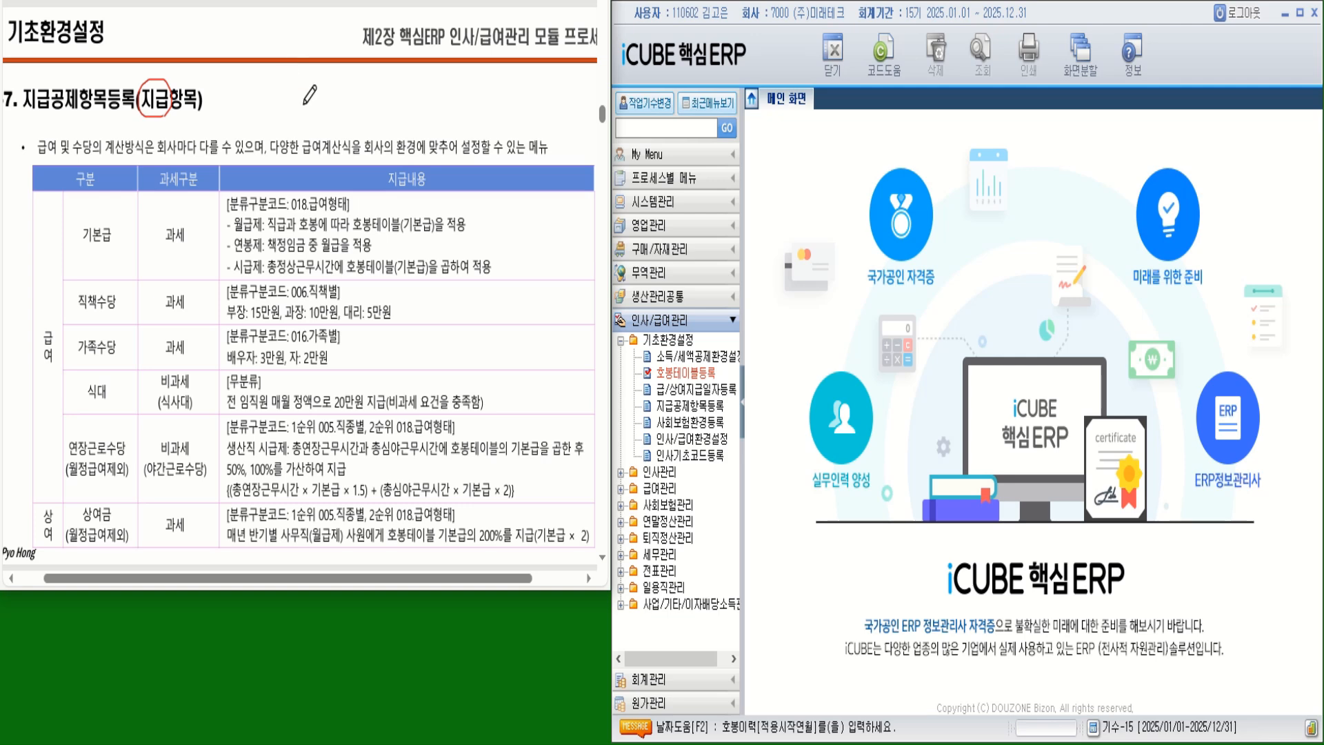
- Mark up the lesson page in red: underline the 지급공제항목등록 heading and 환경, and circle 산식을, 급여, 상여 and the 월급제 line's 기본급
mouse_move(363, 149)
mouse_down()
mouse_move(335, 153)
mouse_move(344, 128)
mouse_move(364, 149)
mouse_move(429, 155)
mouse_up()
drag(71, 113, 35, 112)
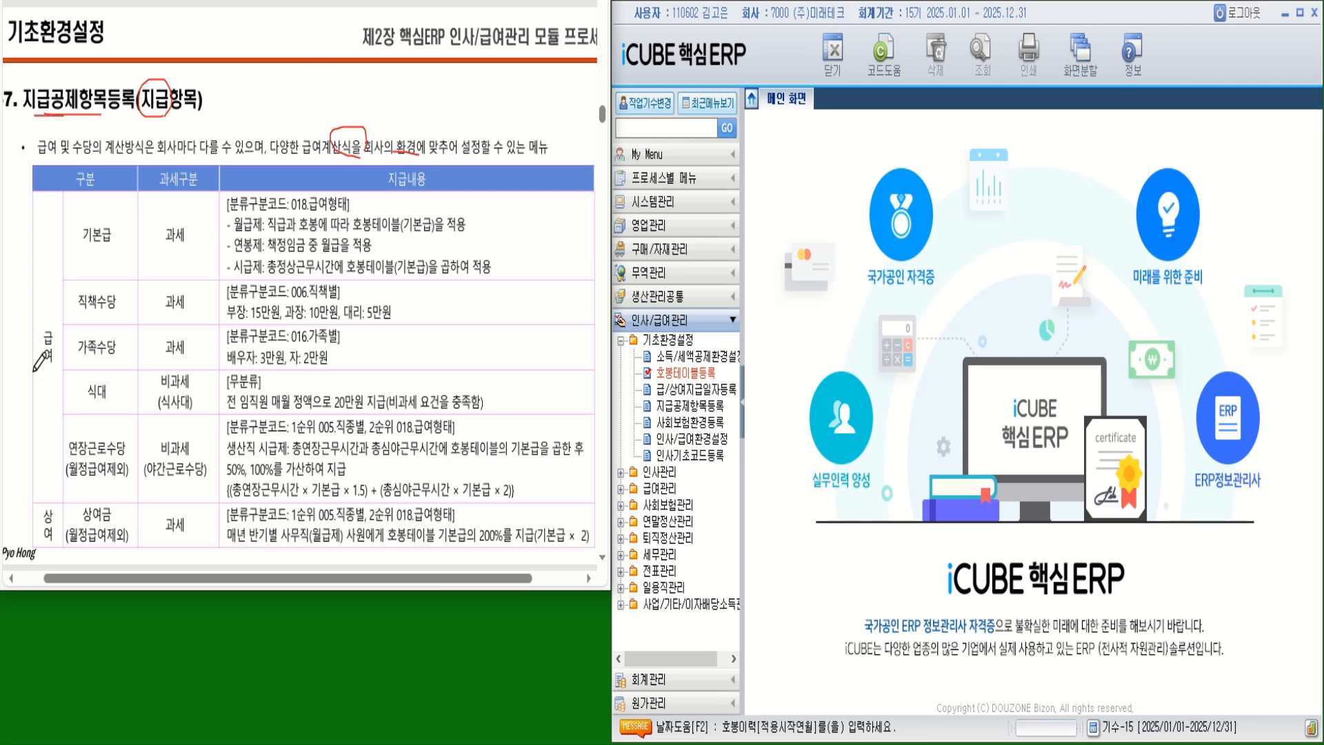
mouse_move(51, 378)
mouse_down()
mouse_move(41, 312)
mouse_move(44, 387)
mouse_up()
mouse_move(50, 542)
mouse_down()
mouse_move(45, 512)
mouse_move(47, 542)
mouse_up()
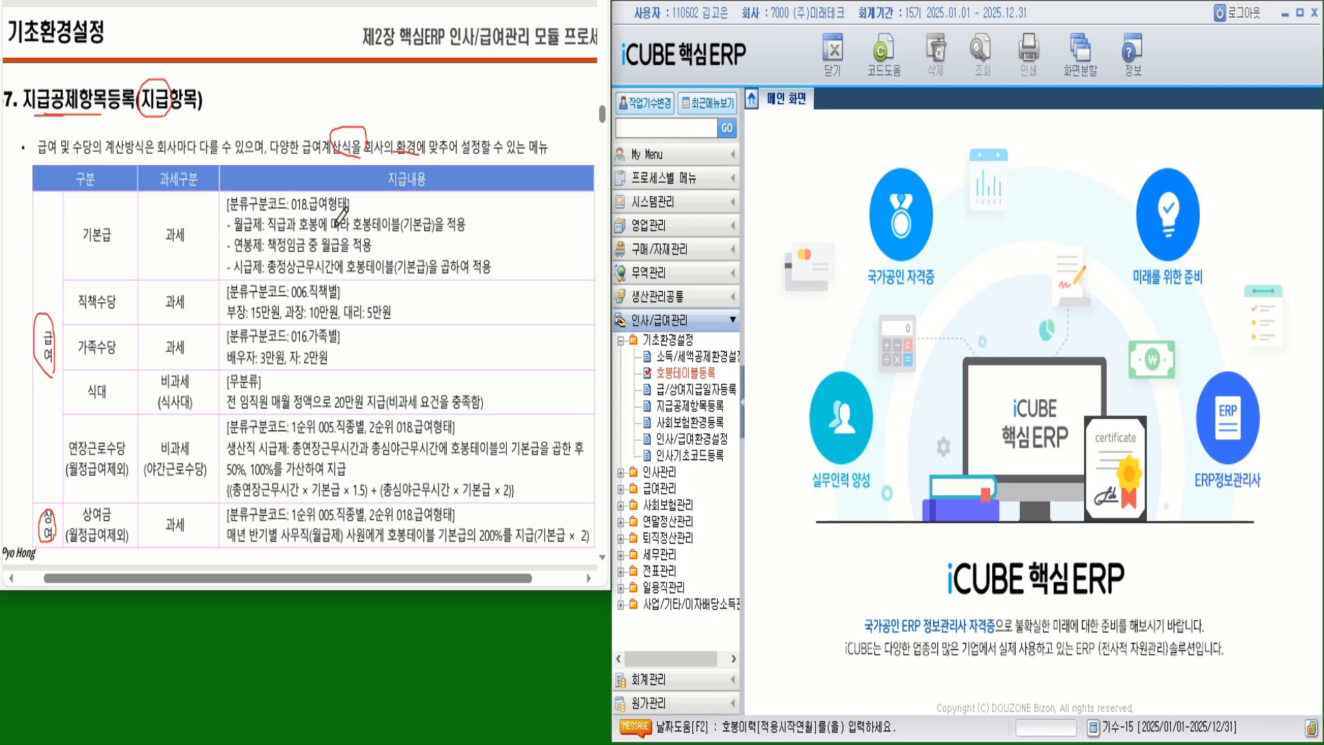
mouse_move(429, 235)
mouse_down()
mouse_move(415, 236)
mouse_move(404, 211)
mouse_move(434, 208)
mouse_move(429, 236)
mouse_up()
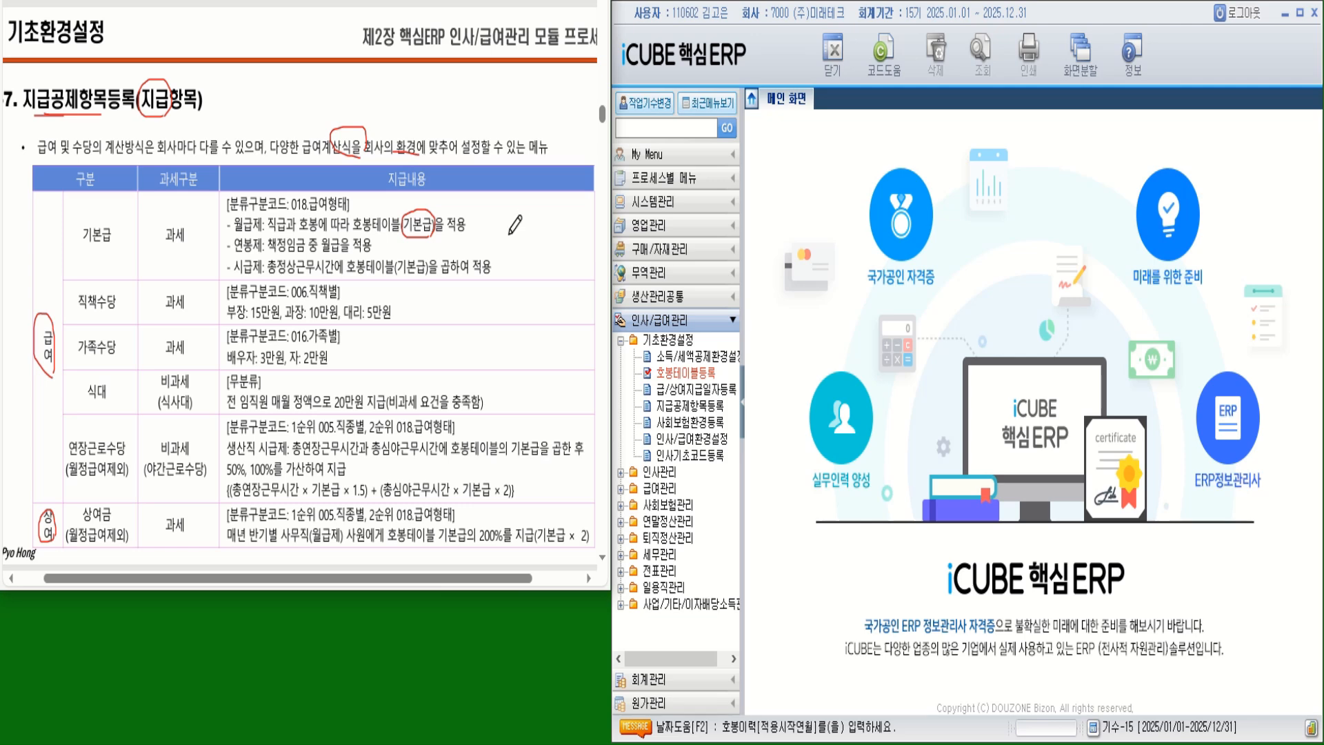
- Open 지급공제항목등록 and retrieve the 2025 items with 급여구분 급여 and 지급/공제구분 지급
click(703, 413)
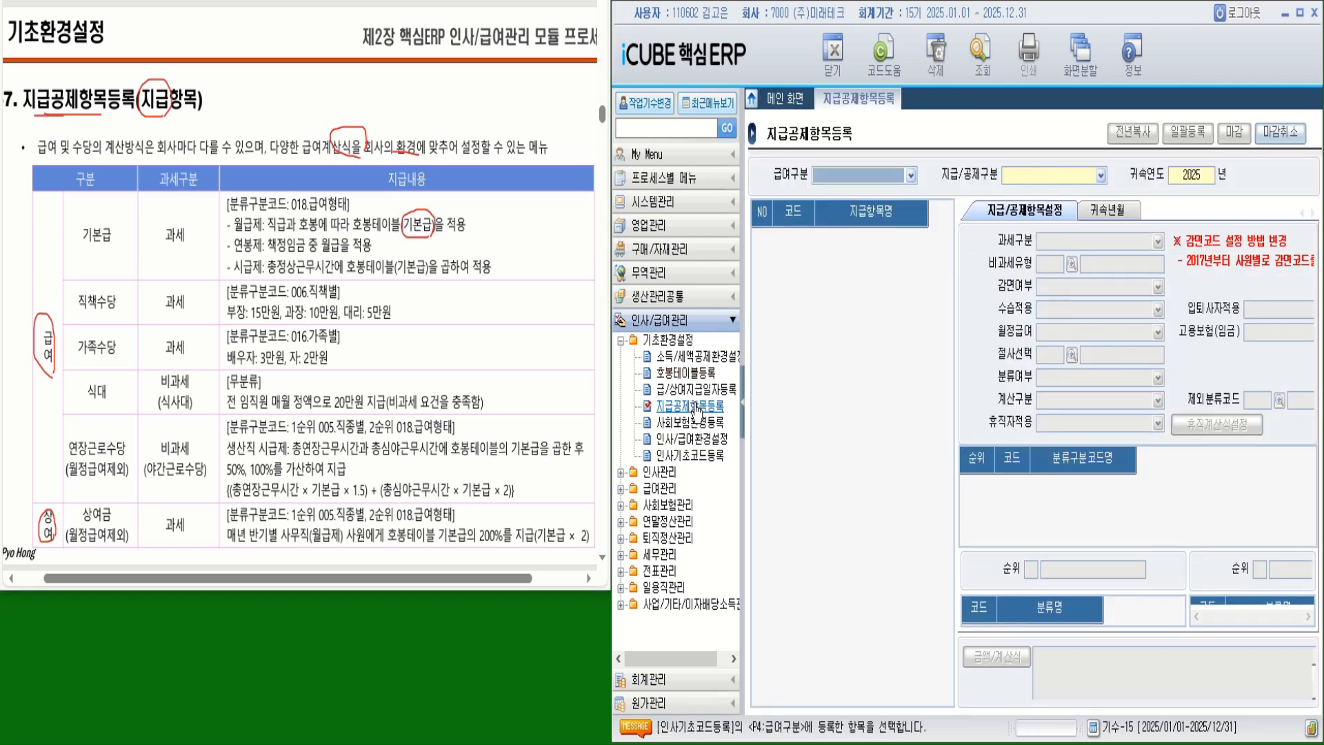
click(911, 175)
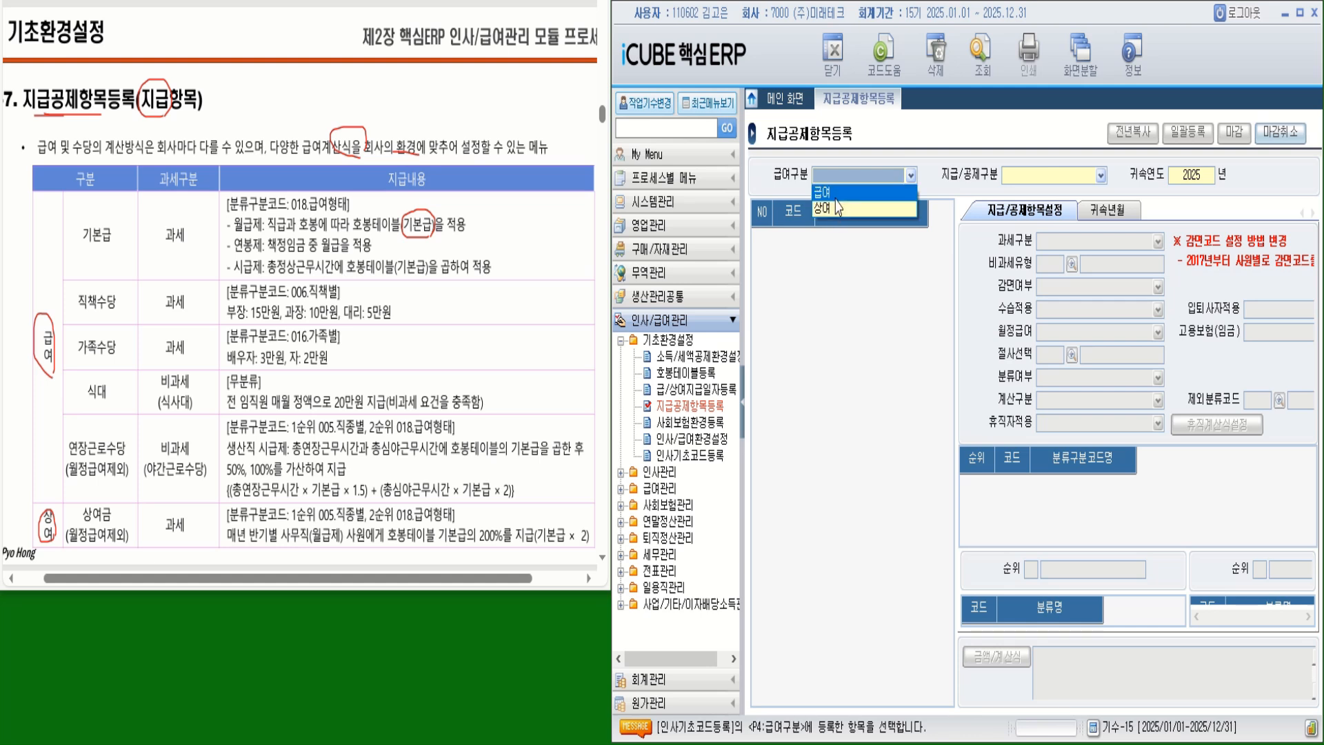
key(Return)
click(1101, 175)
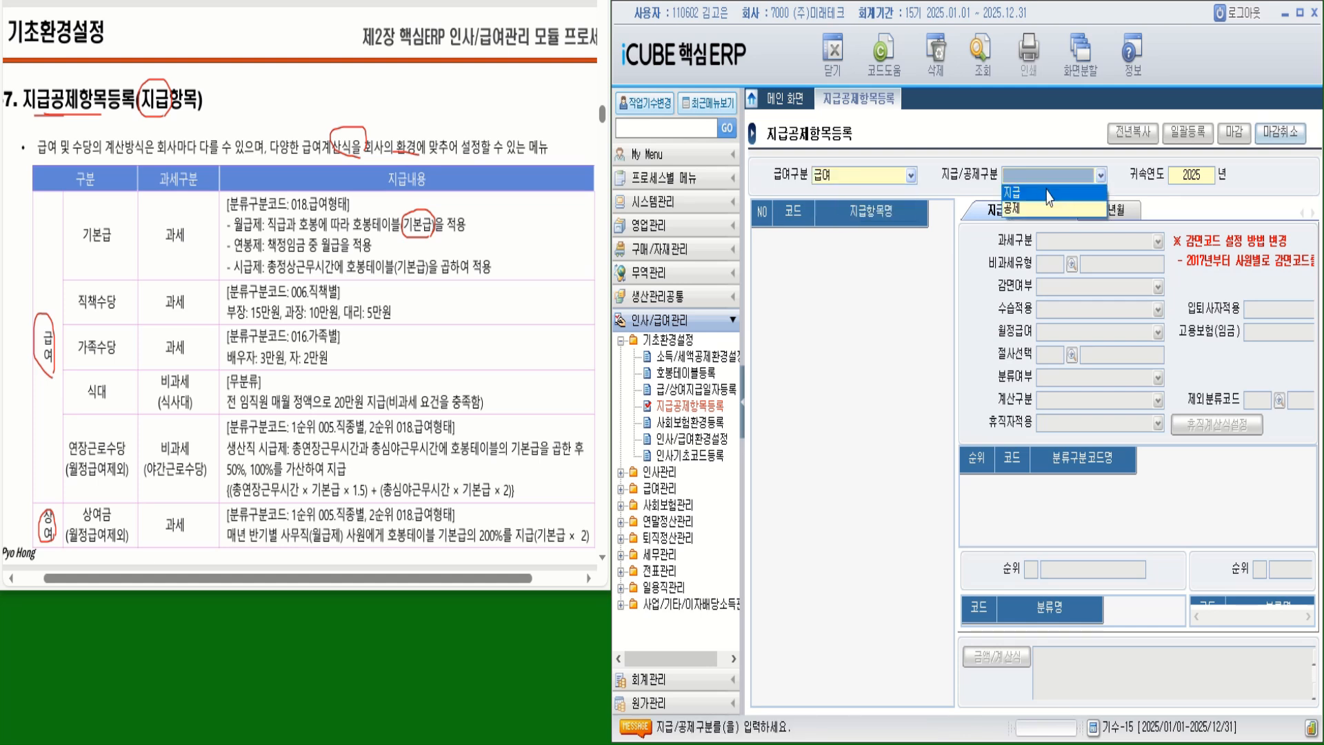
click(1045, 193)
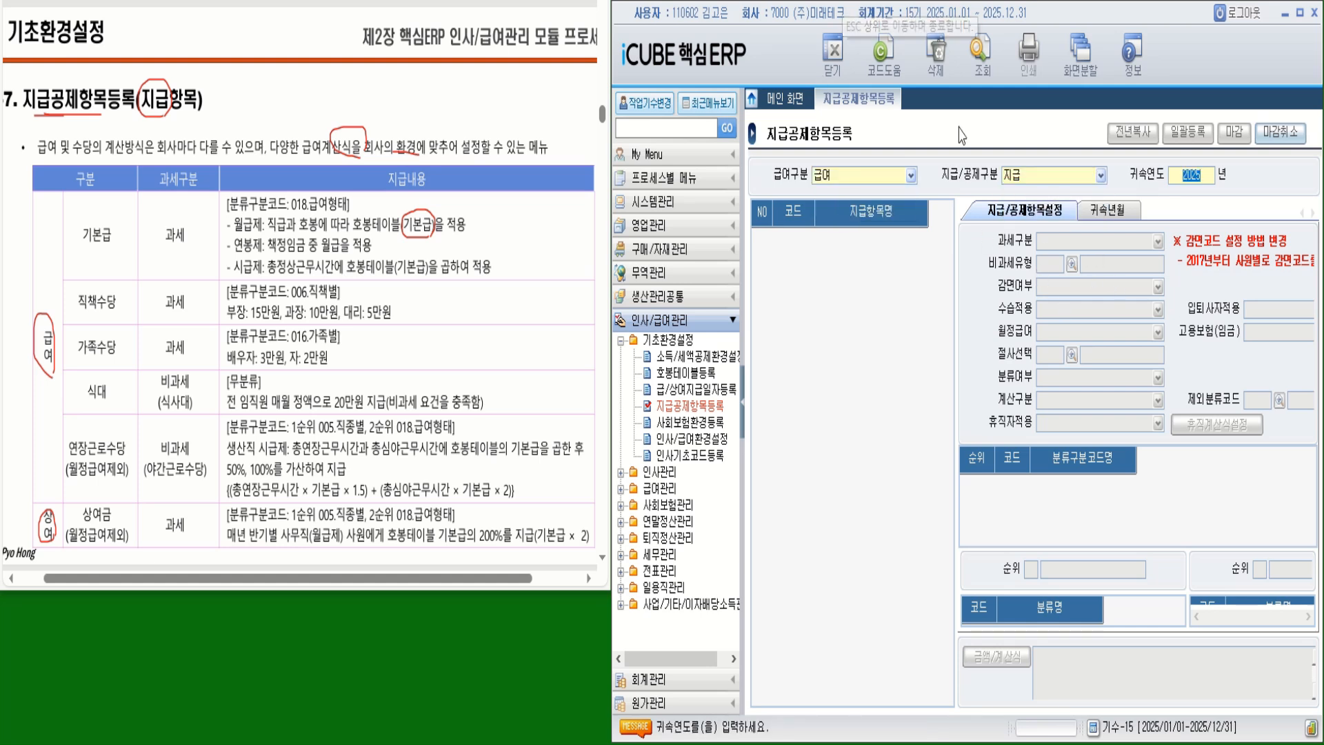
click(979, 69)
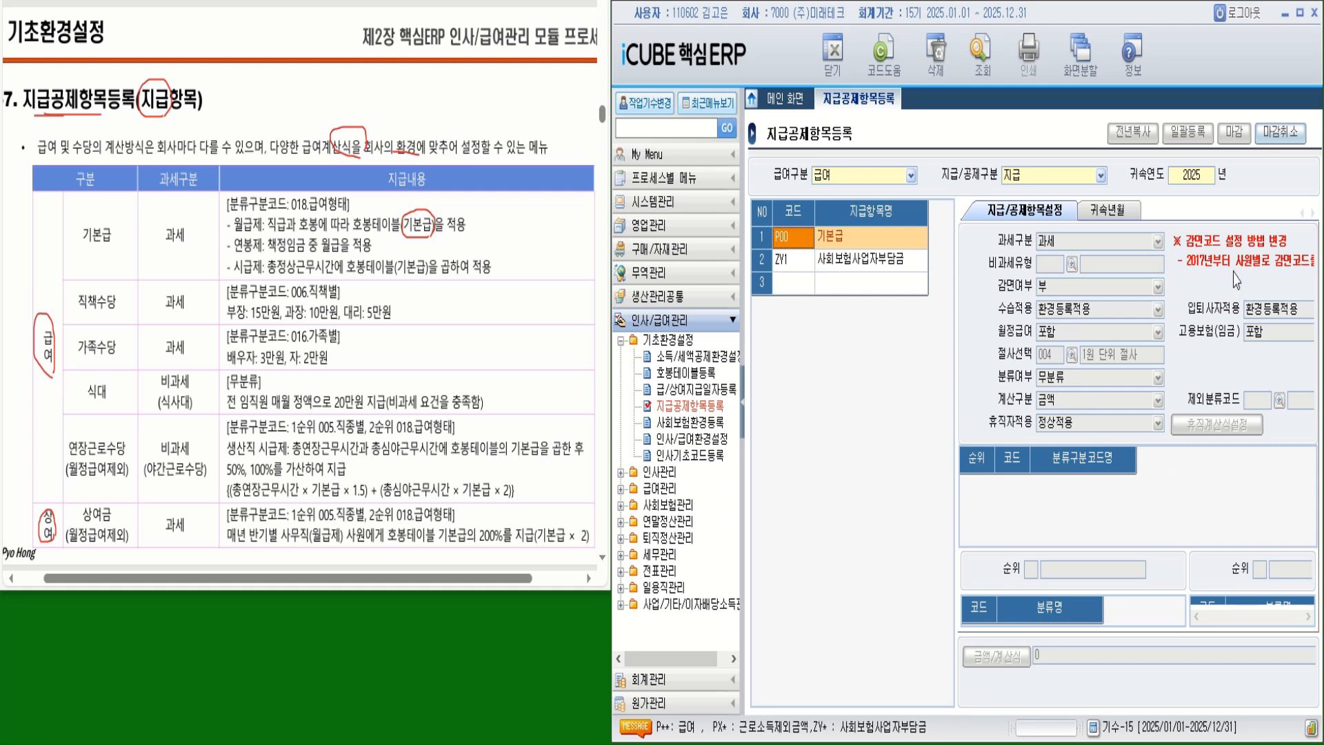
- Release the closing of the 2025 payment items with 마감취소, confirming the login password prompt and the re-closing notice
click(1277, 133)
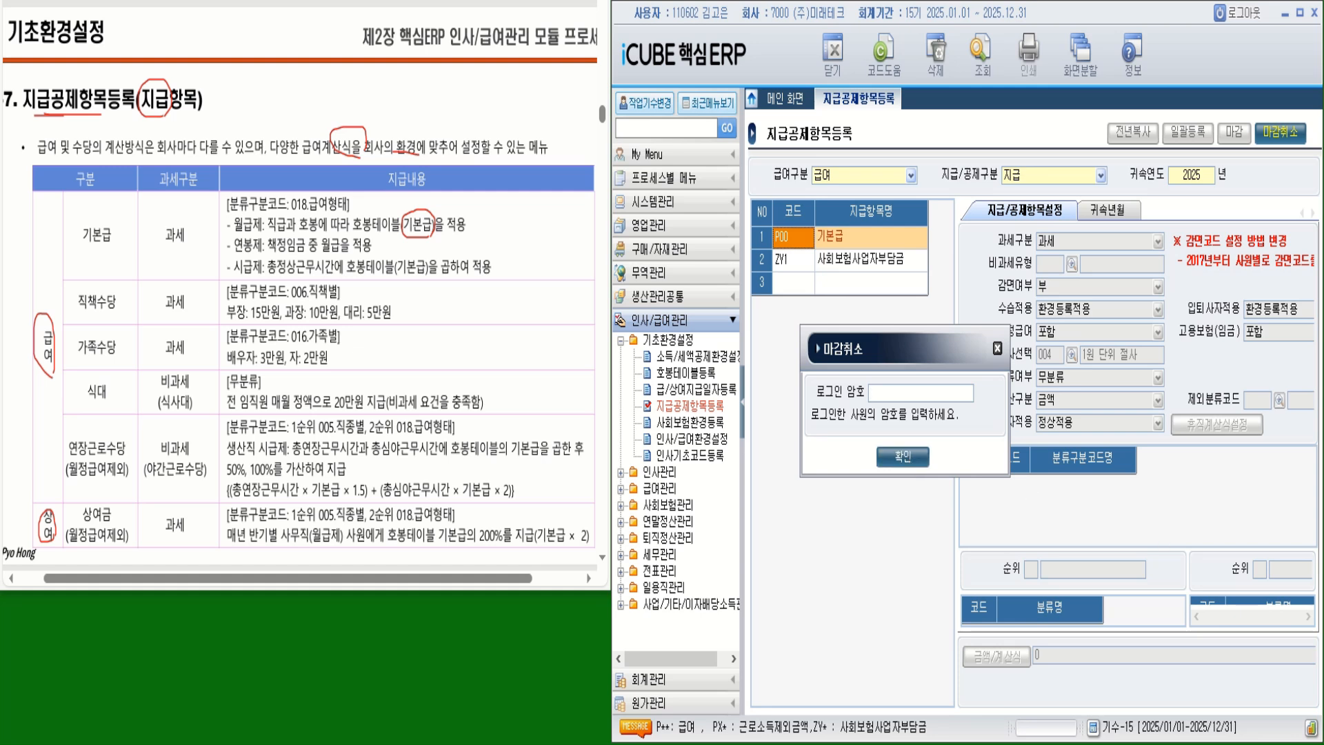
key(Return)
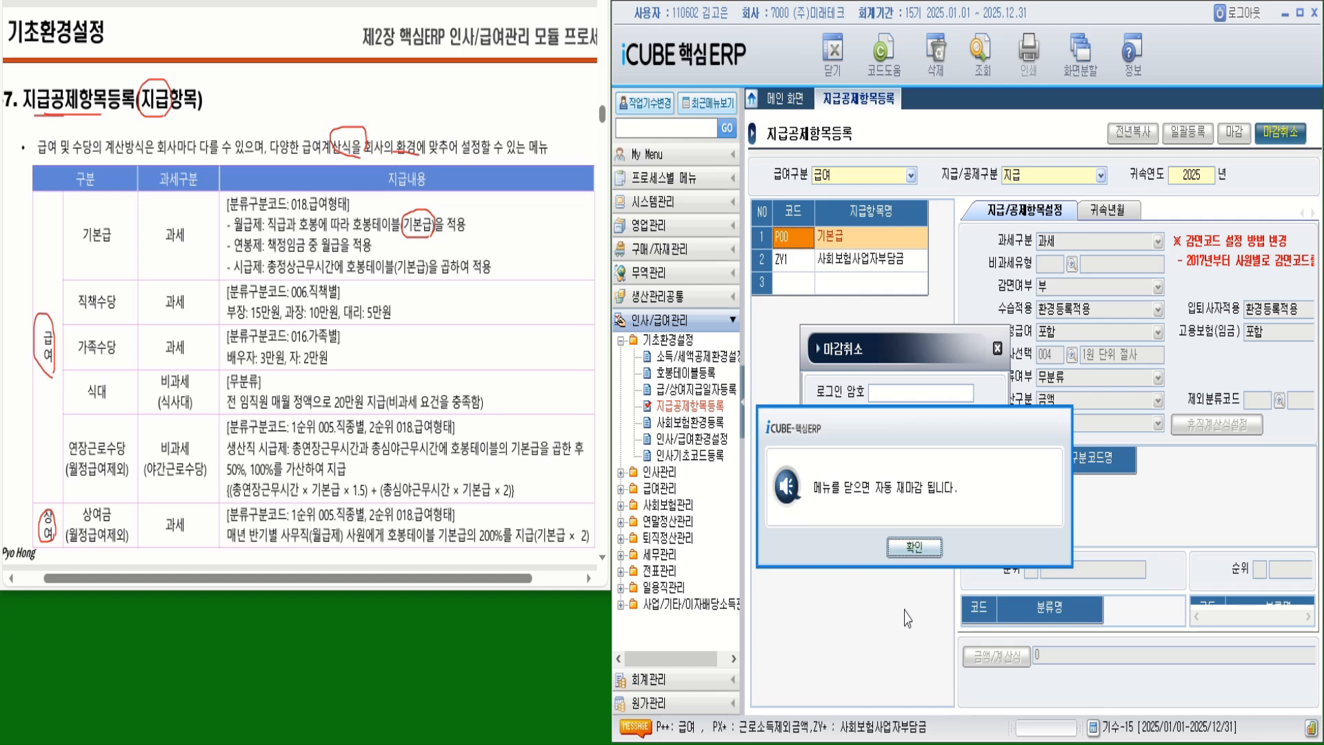
click(914, 547)
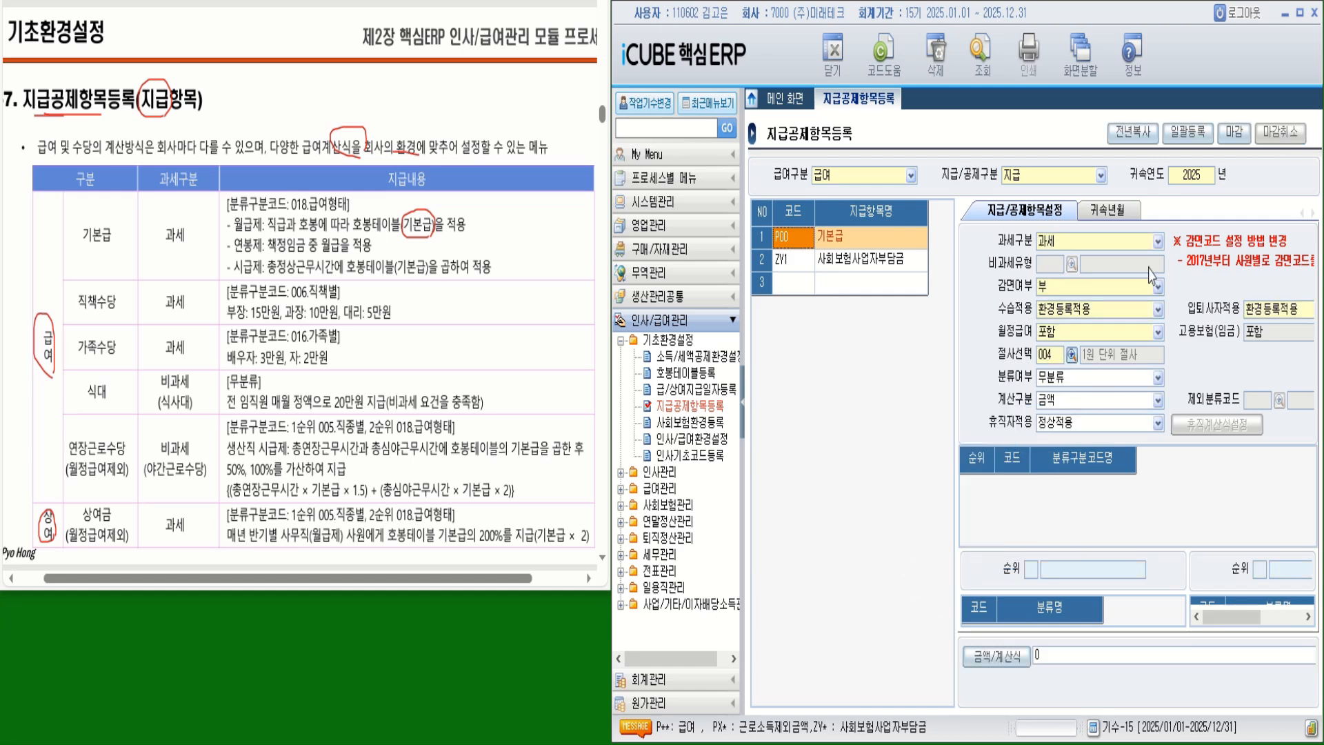
- Check the 분류여부 choices for the 기본급 item, keeping 무분류
click(1088, 424)
click(1085, 379)
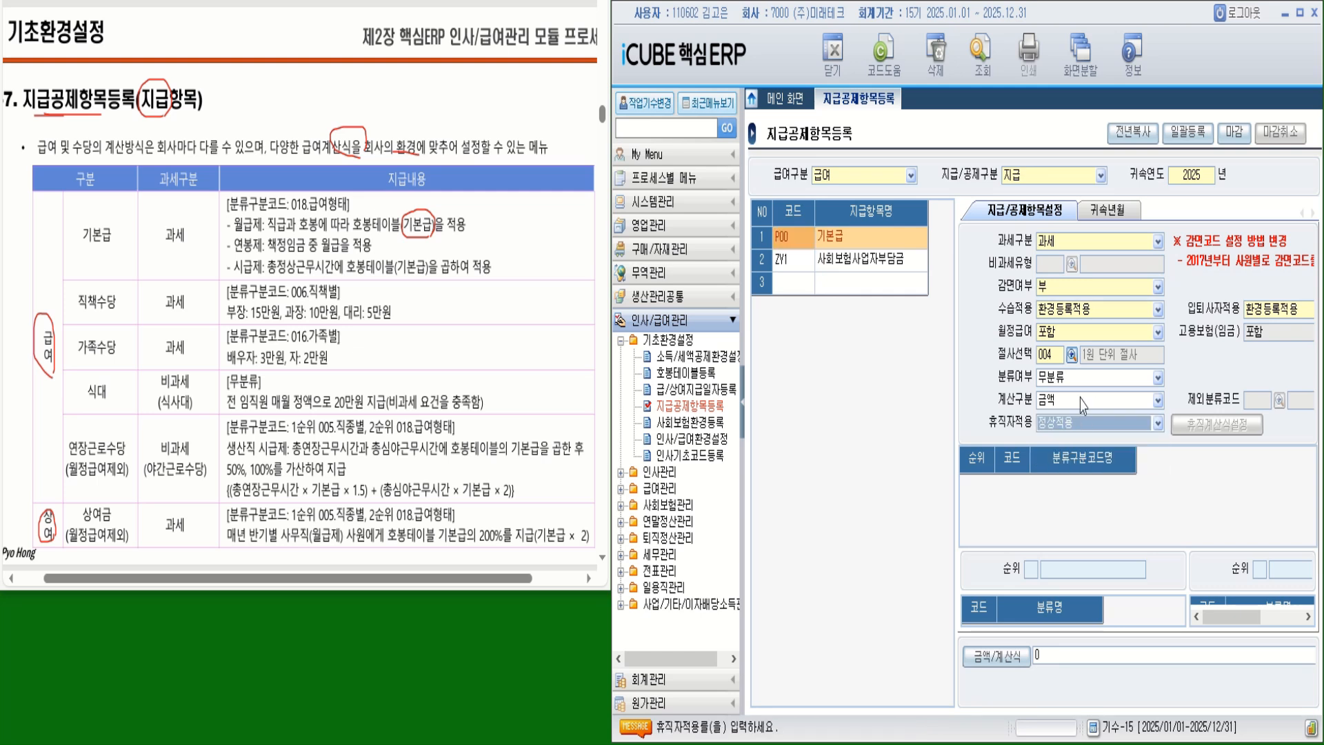
click(1086, 378)
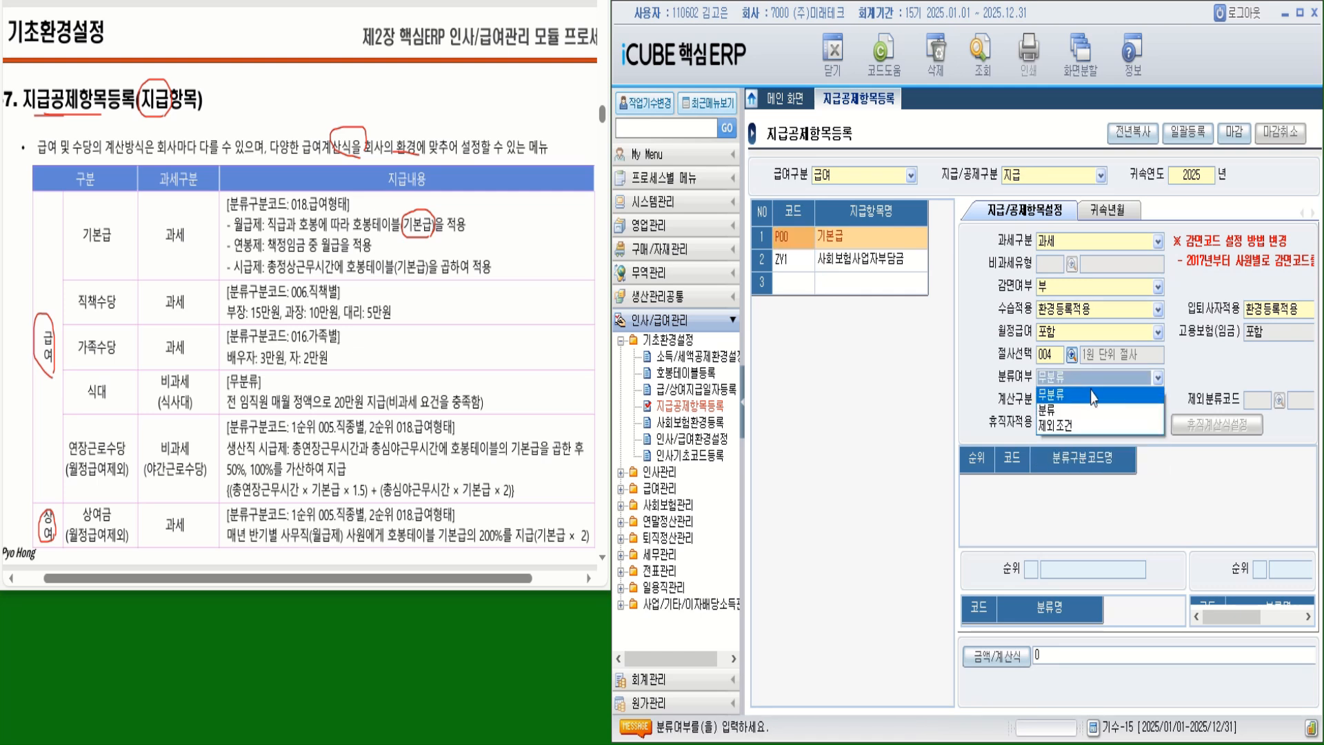
click(1093, 396)
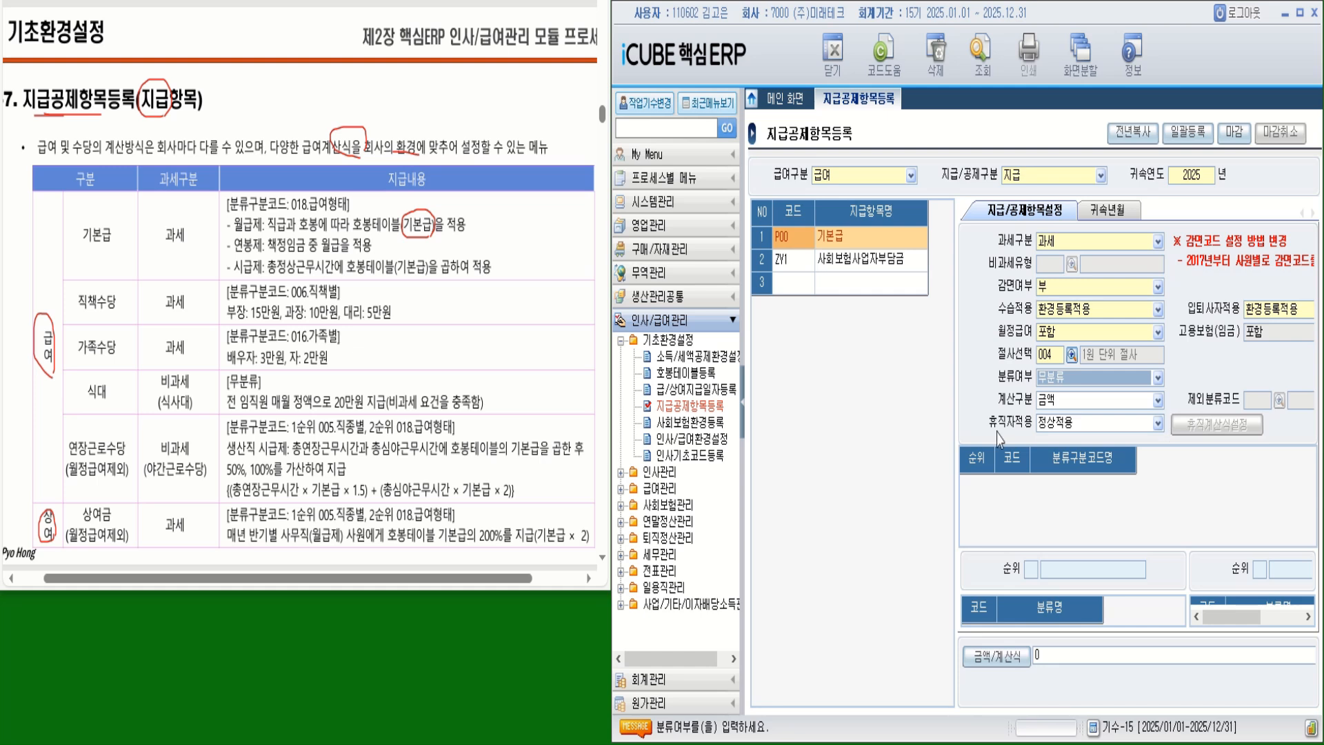
click(810, 244)
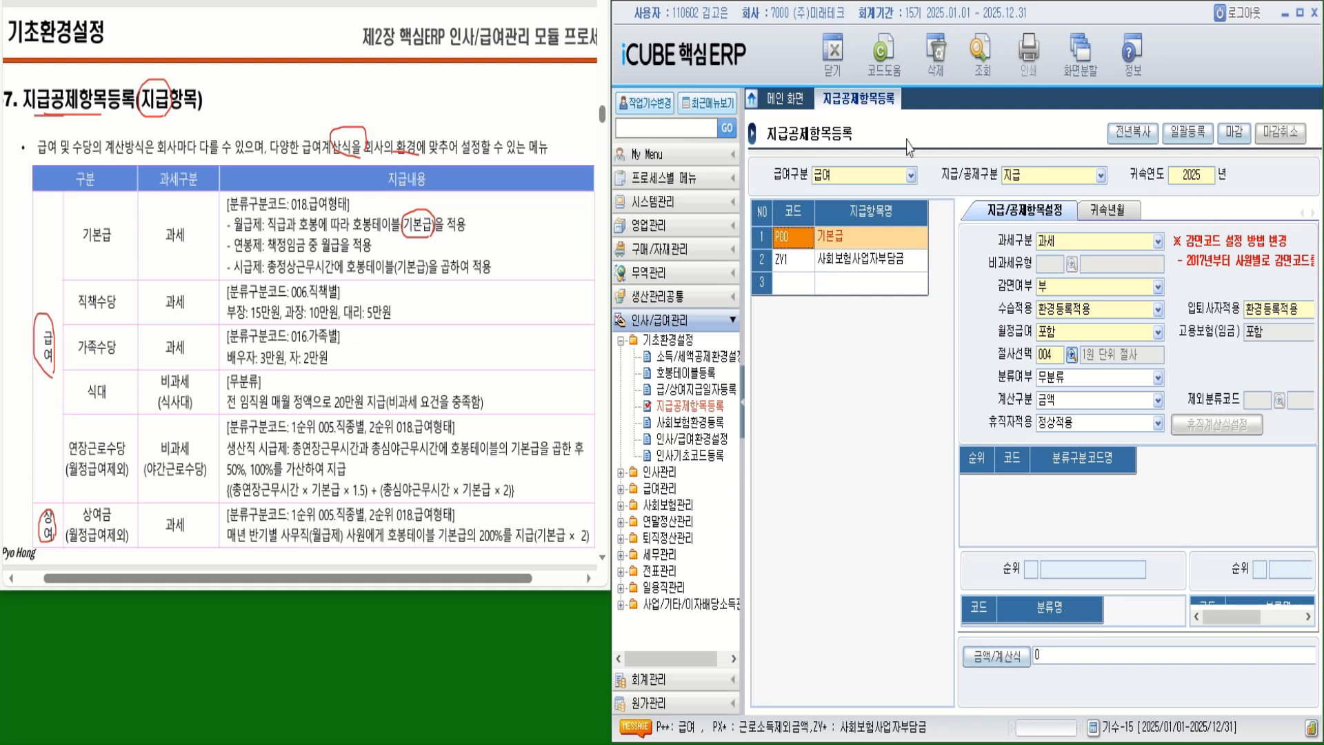
- Tick 직책수당, 가족수당 and 식대 in red on the lesson page
mouse_move(127, 295)
mouse_down()
mouse_move(124, 345)
mouse_move(128, 334)
mouse_up()
drag(124, 387, 127, 395)
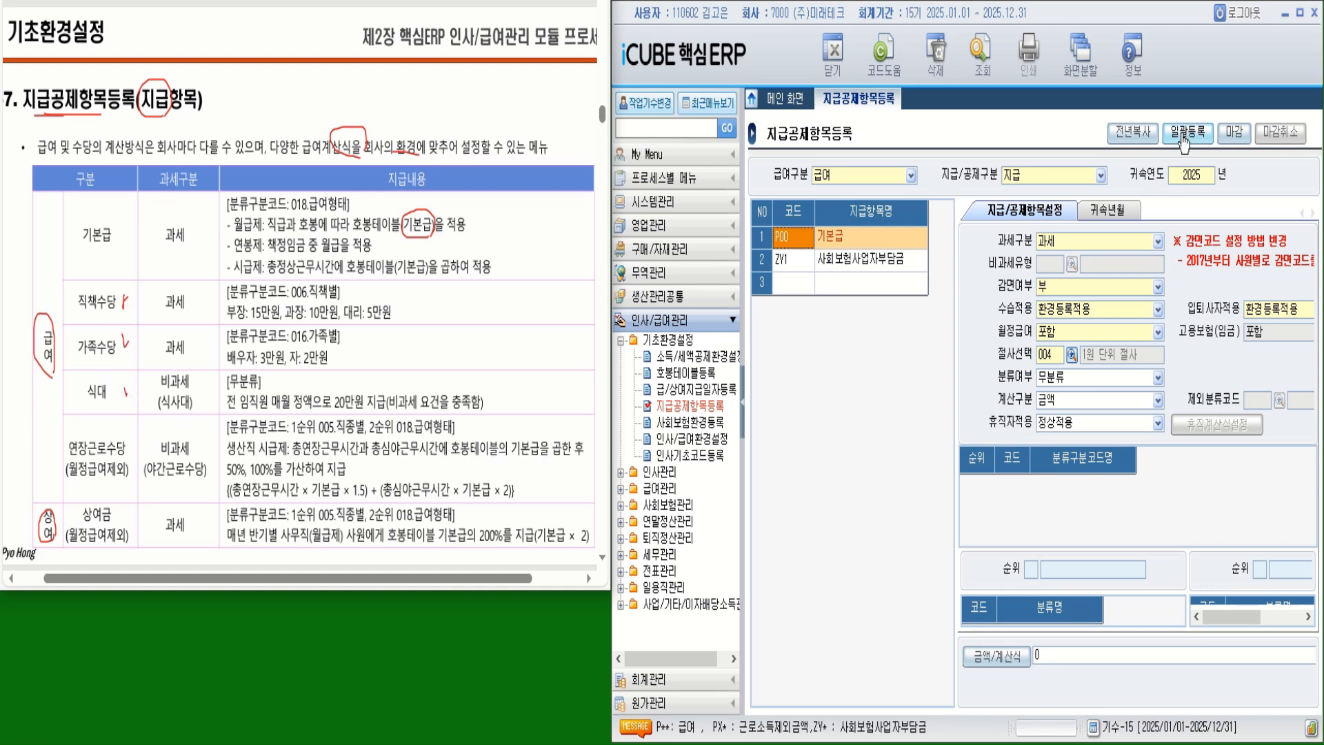
- View the code help list of available payment items for the empty row and close it without choosing one
click(798, 294)
double_click(800, 286)
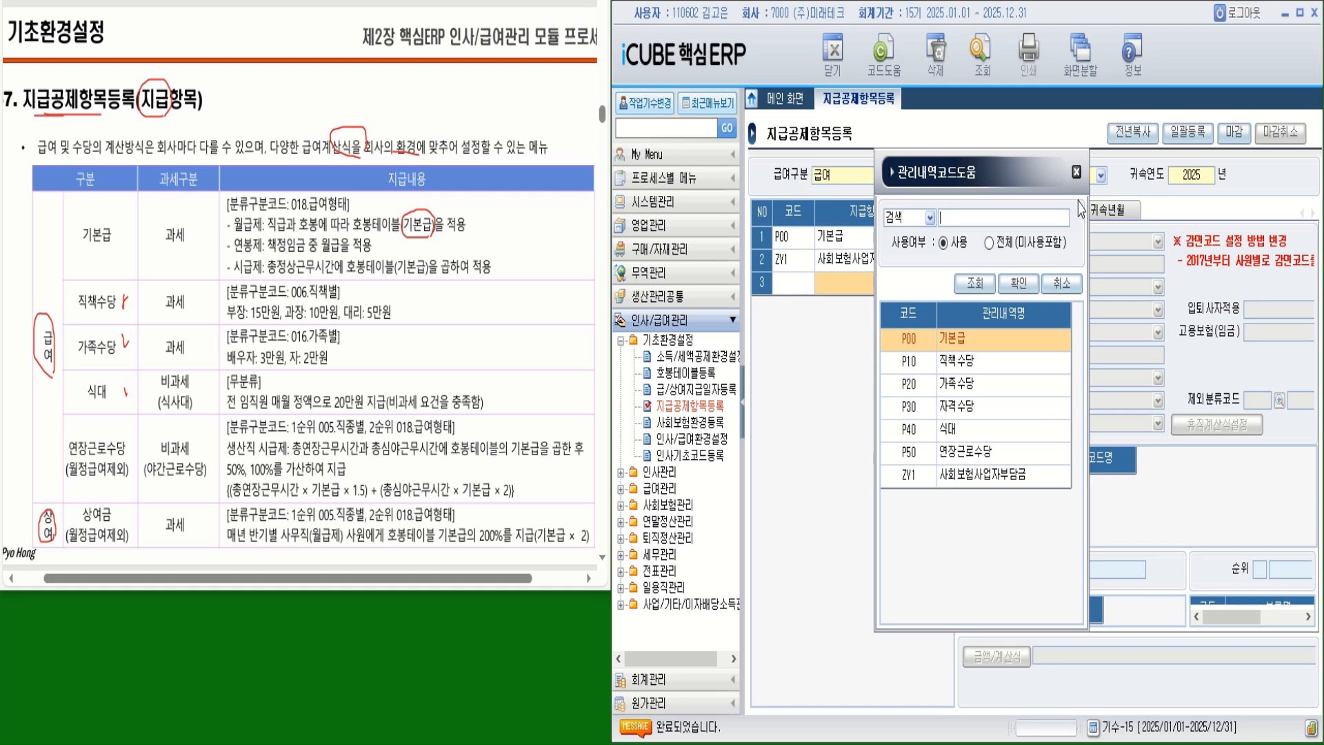
click(1077, 172)
- Bulk-register the payment items with 일괄등록 and delete the 자격수당 (P30) item
click(1187, 131)
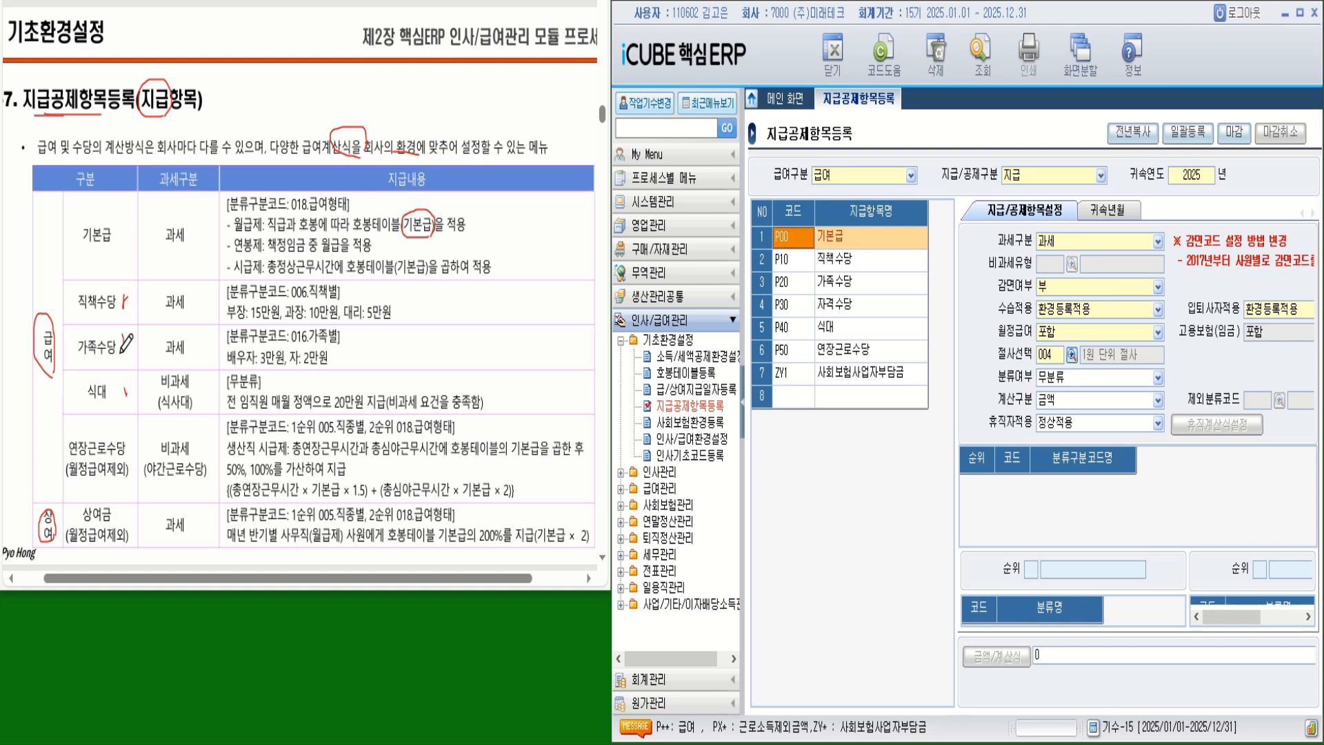
drag(122, 337, 129, 335)
click(854, 310)
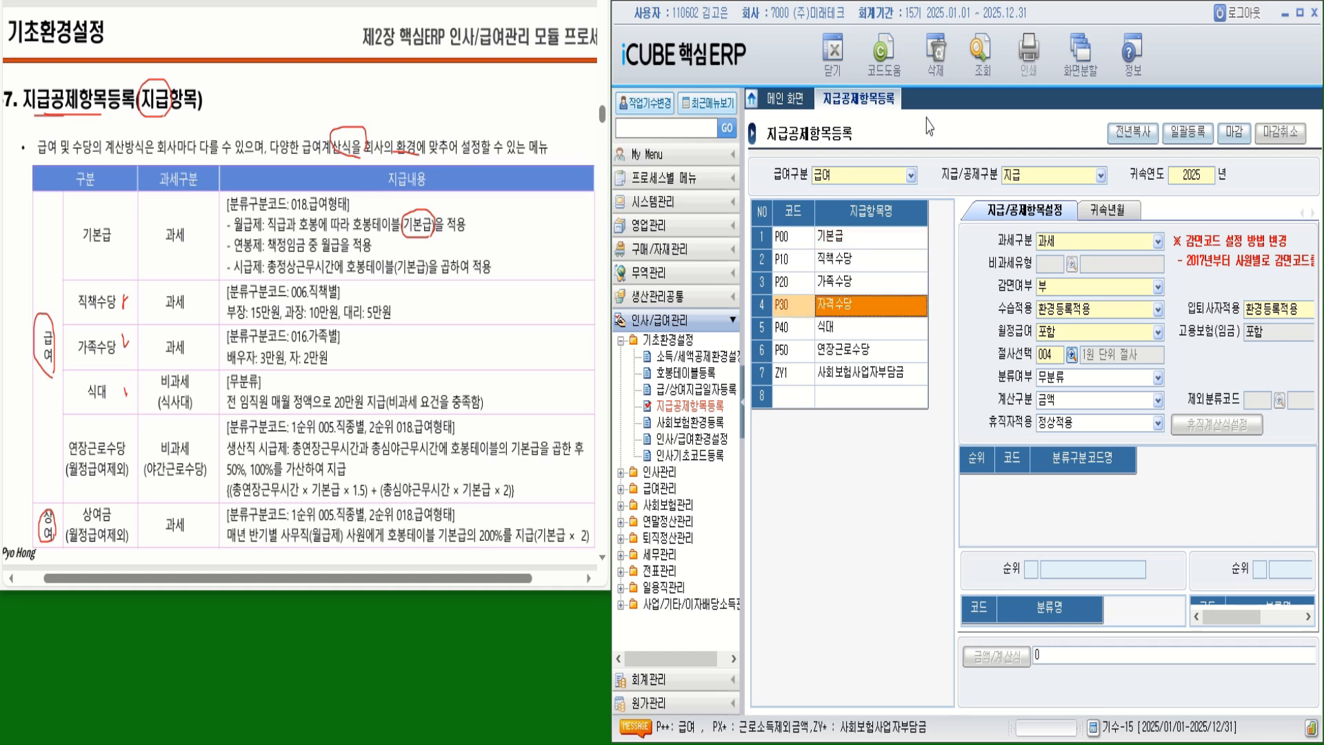
key(F5)
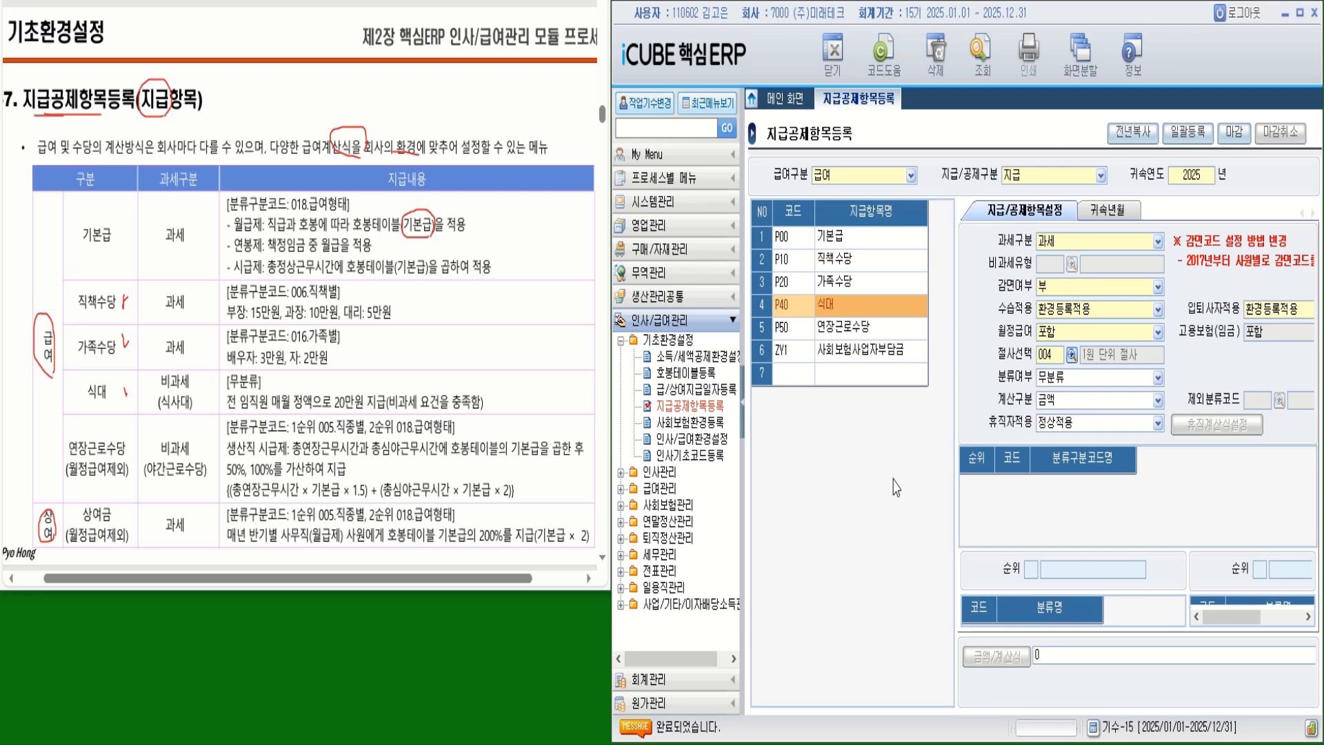
- Review the 급여계산기준 section in 인사/급여환경설정 and the 수습적용 choices for 기본급, keeping 환경등록적용
click(819, 241)
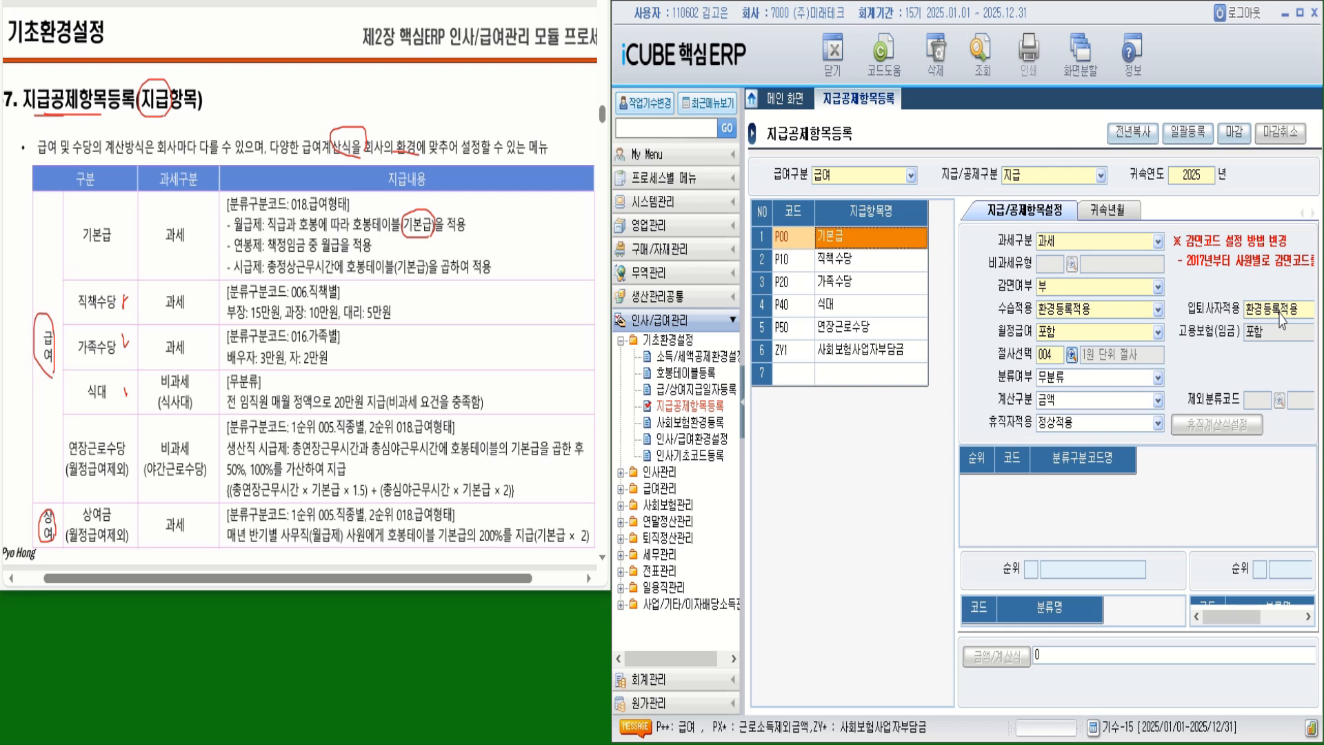
click(688, 450)
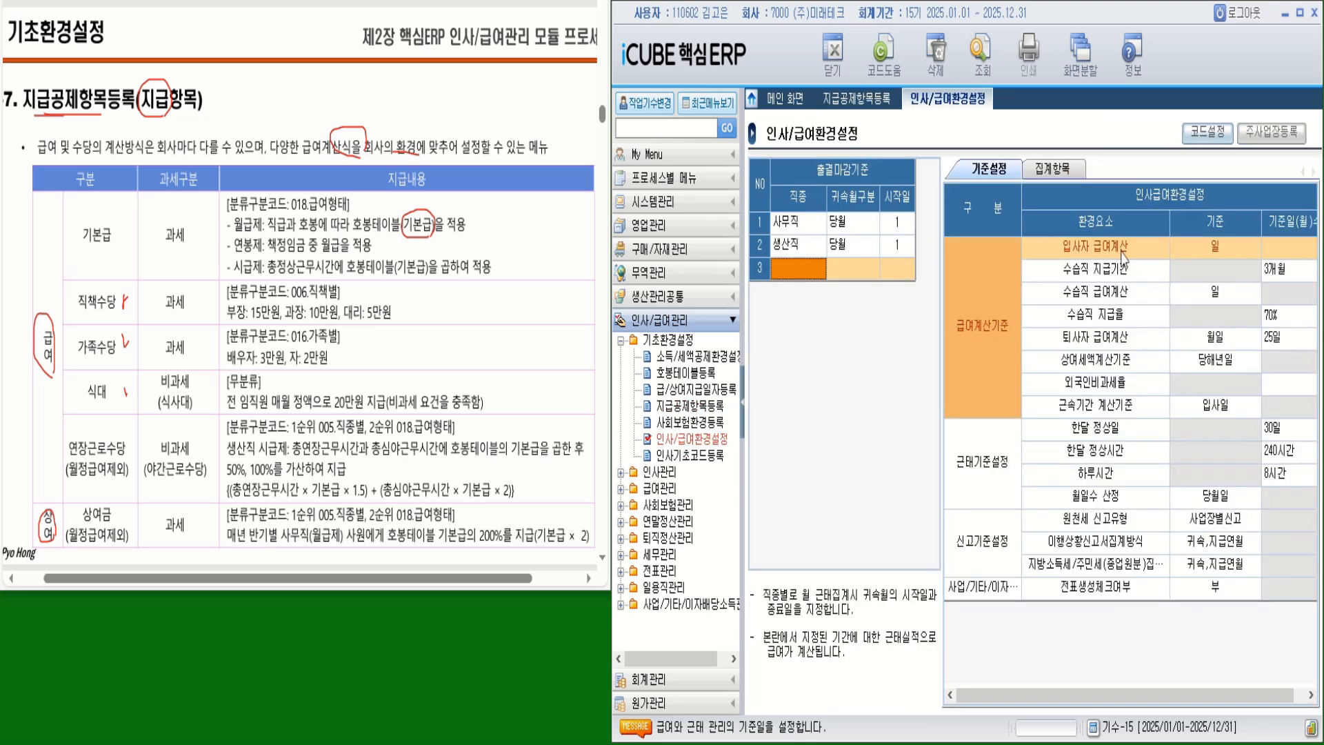
click(1215, 247)
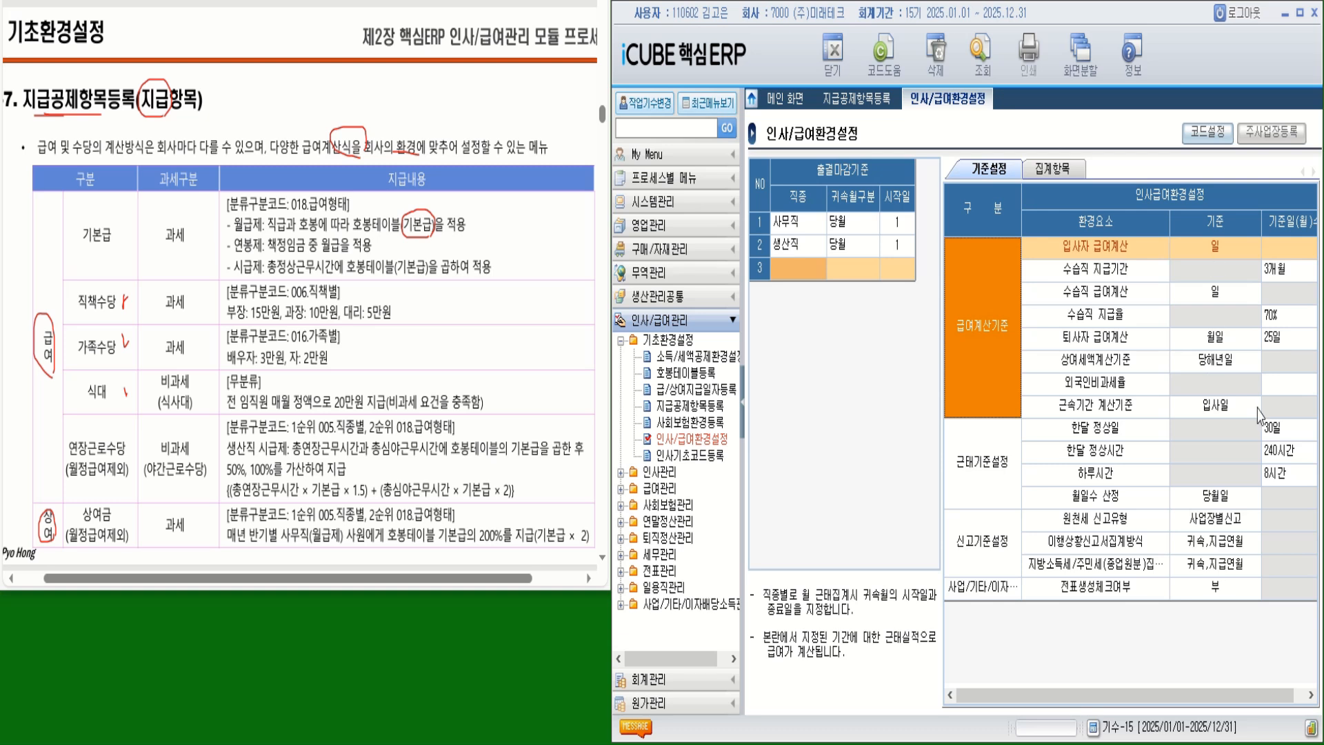
click(859, 98)
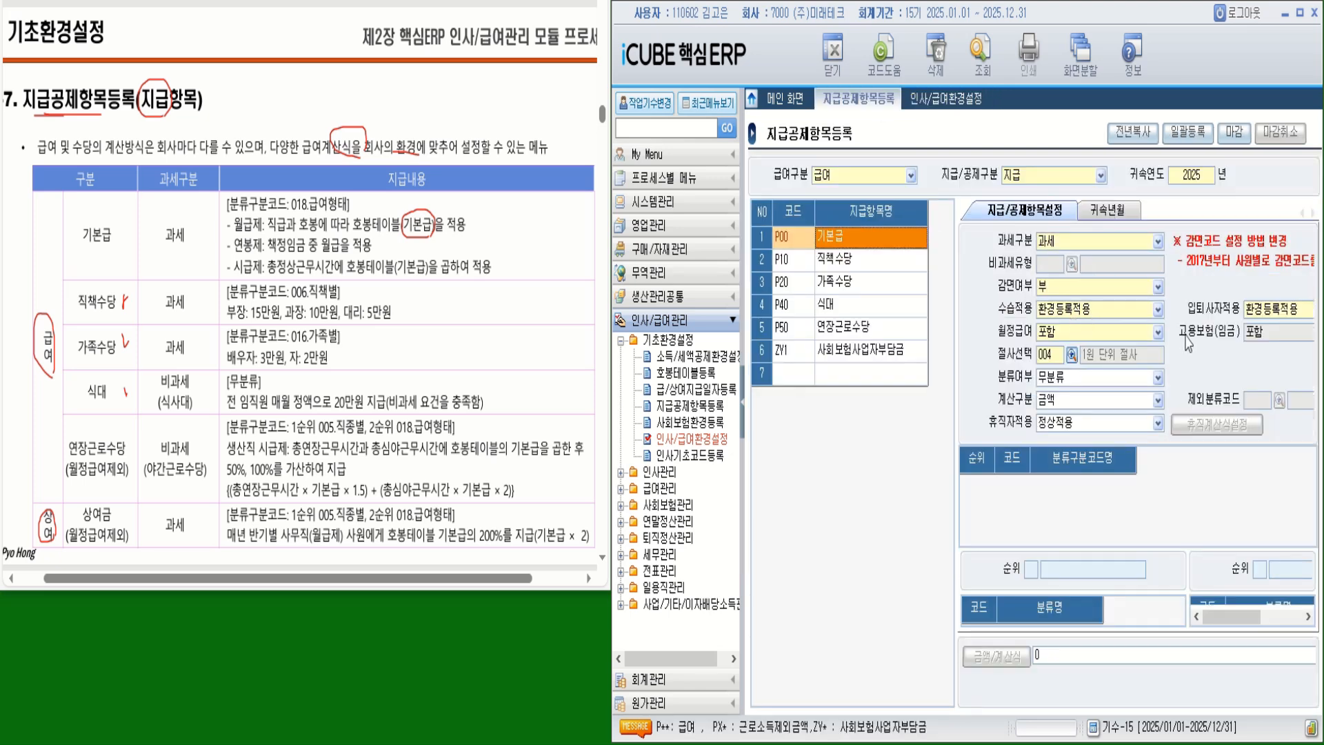
click(1160, 312)
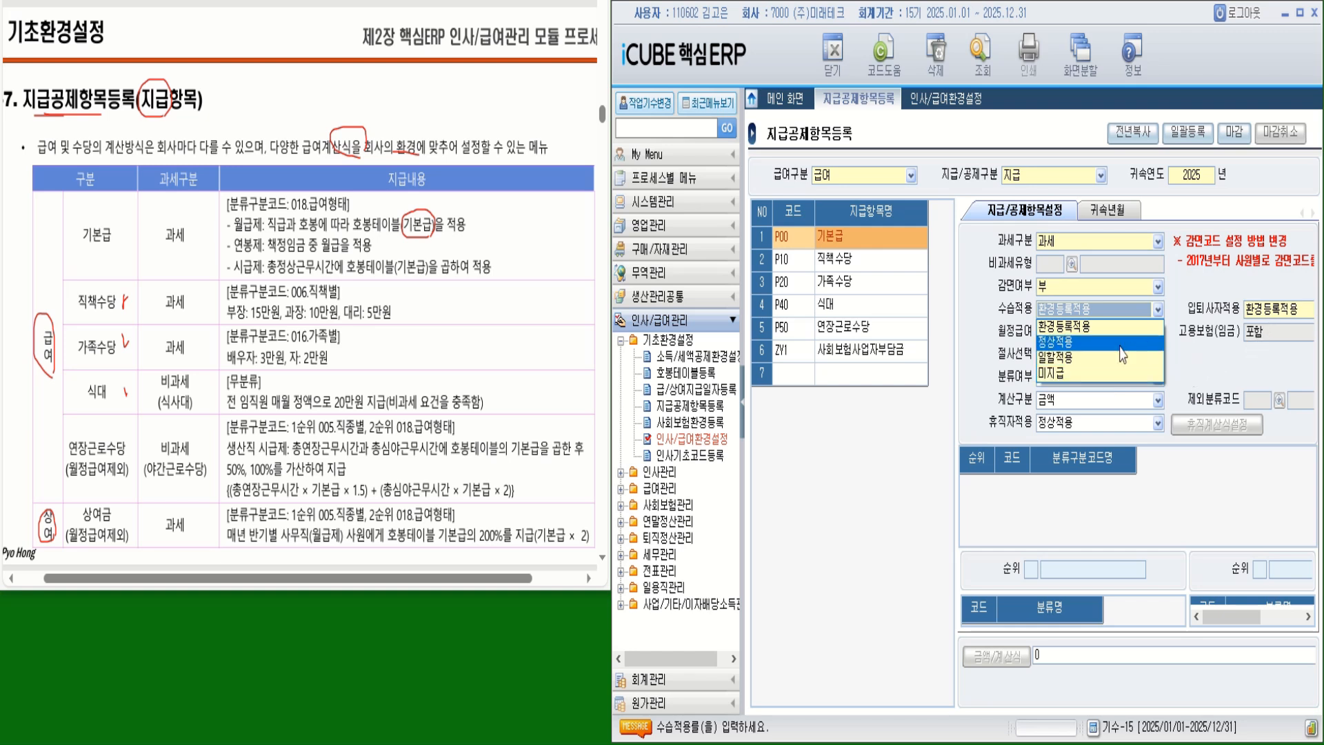
click(1112, 330)
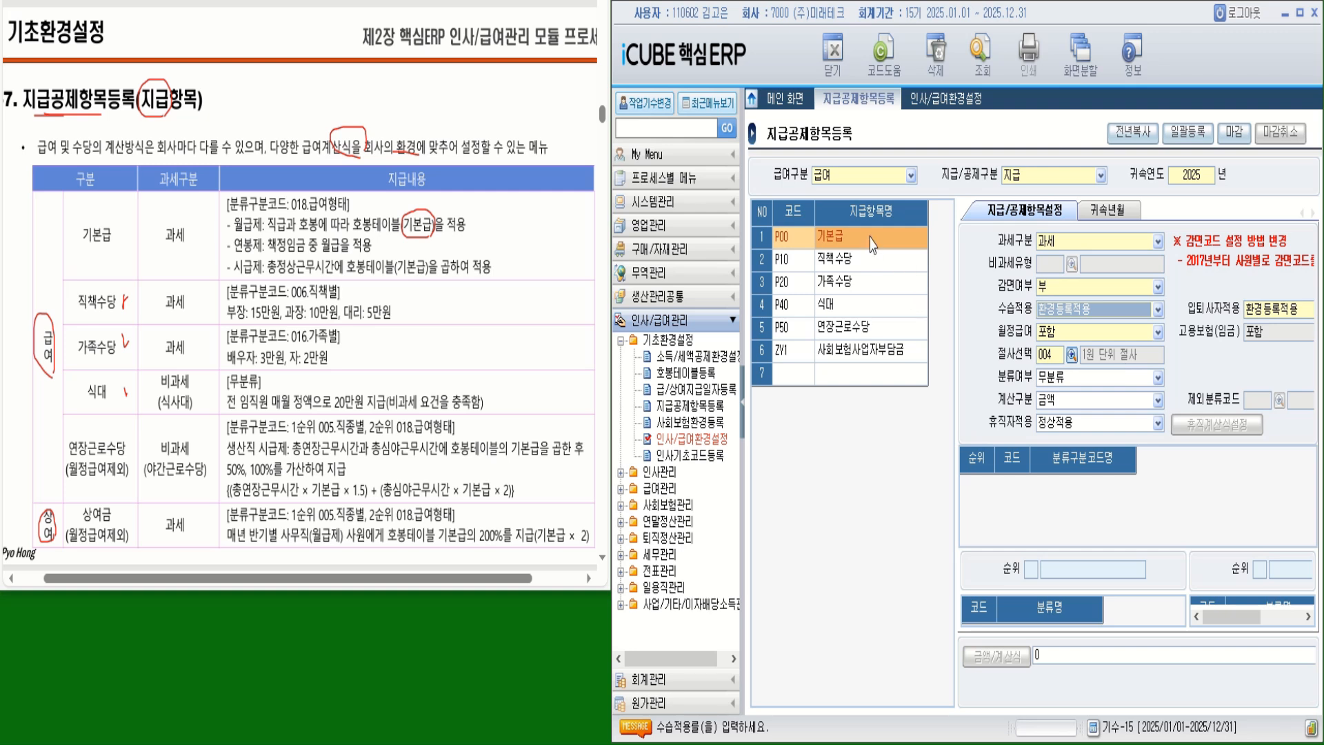
- Tick 월급제, 연봉제 and 시급제 on the lesson page and set 기본급's 분류여부 to 분류
mouse_move(224, 219)
mouse_down()
mouse_move(235, 216)
mouse_move(238, 263)
mouse_up()
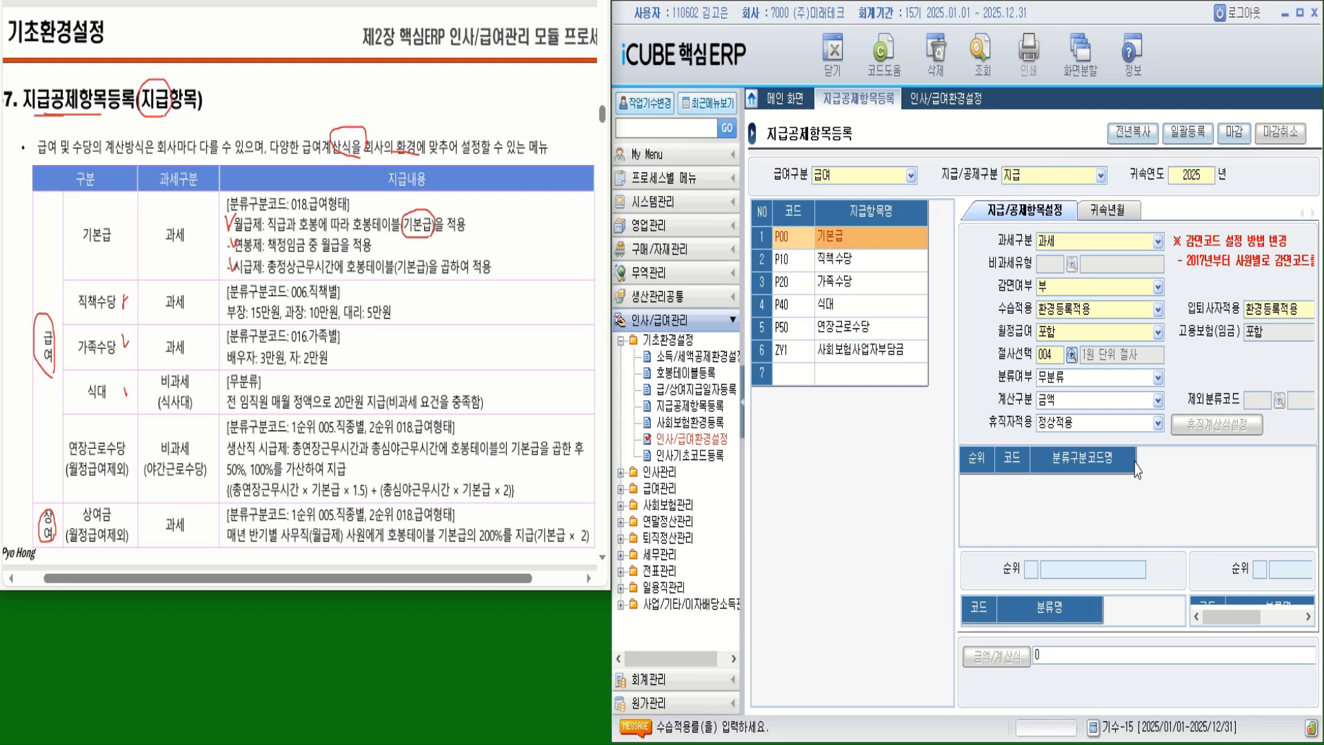
click(1116, 384)
click(1076, 410)
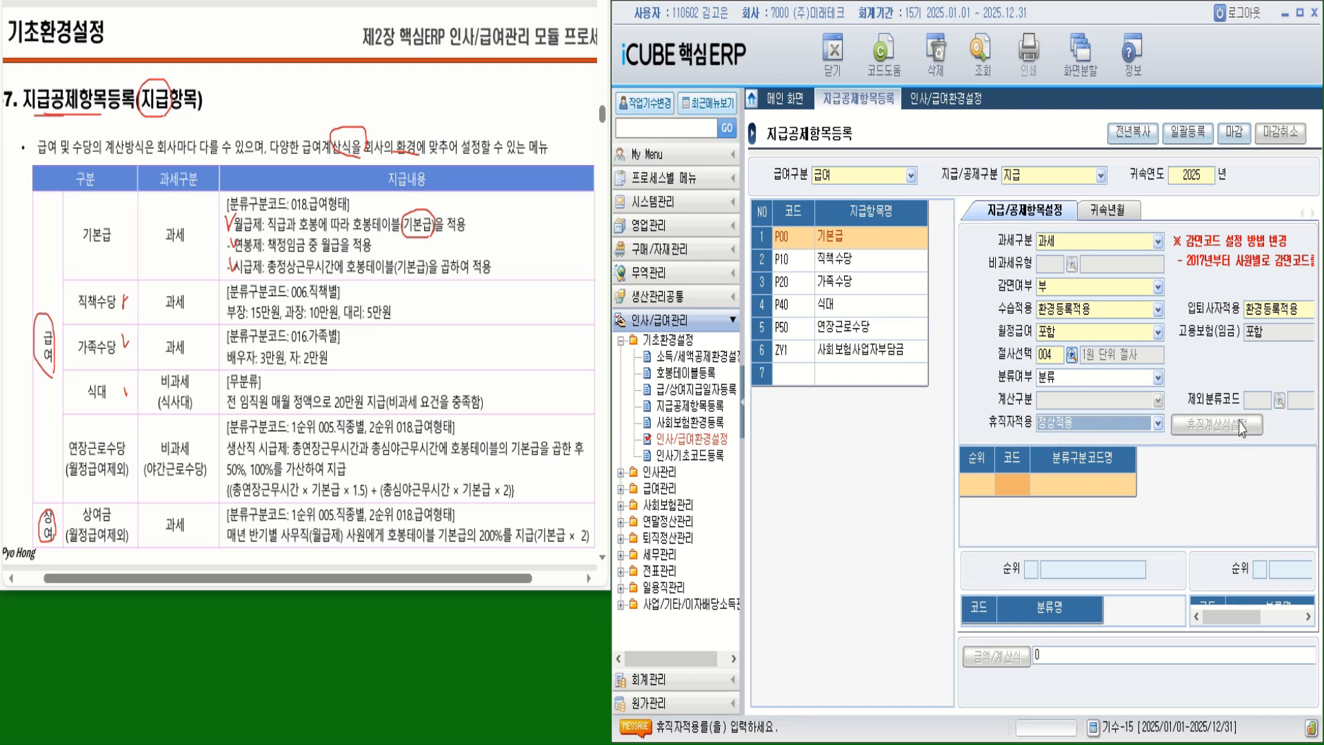
- Try 휴직계산식적용 for 기본급's 휴직자적용, view its leave formula settings without applying them, and restore 정상적용
click(1158, 424)
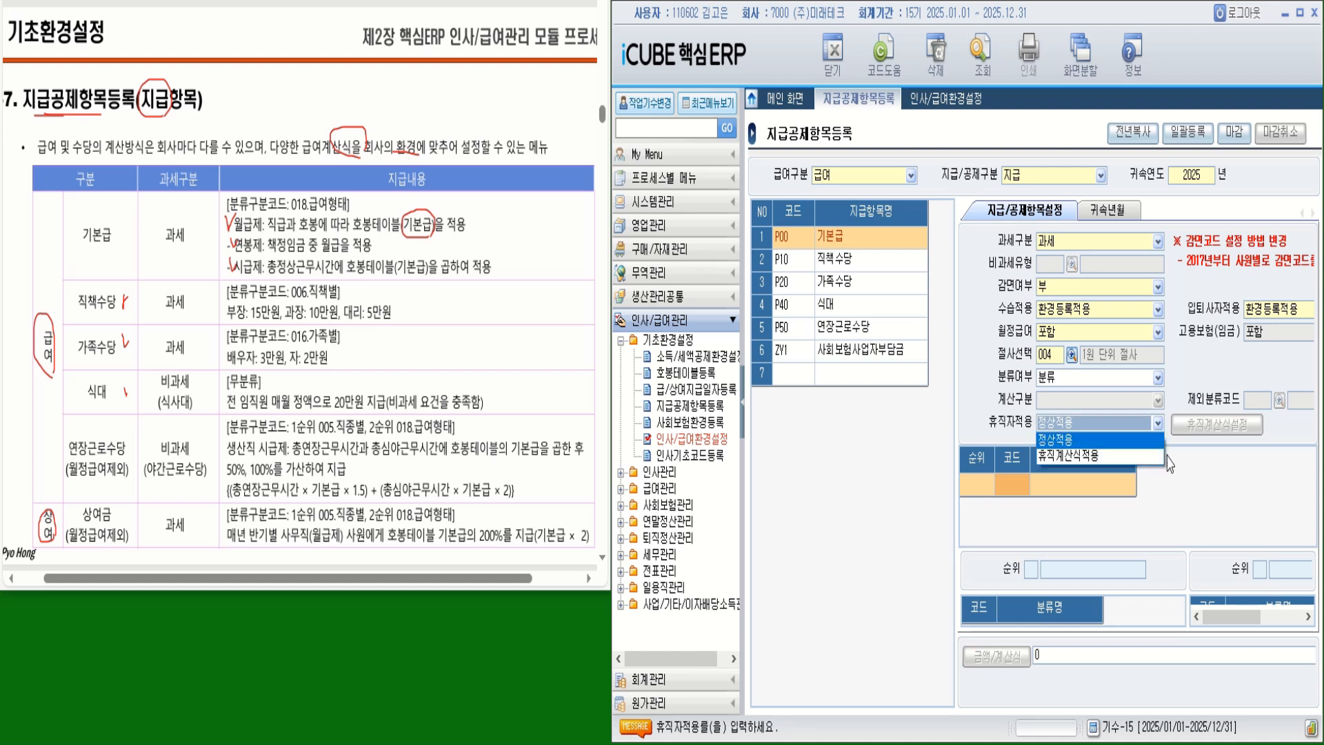
click(1088, 459)
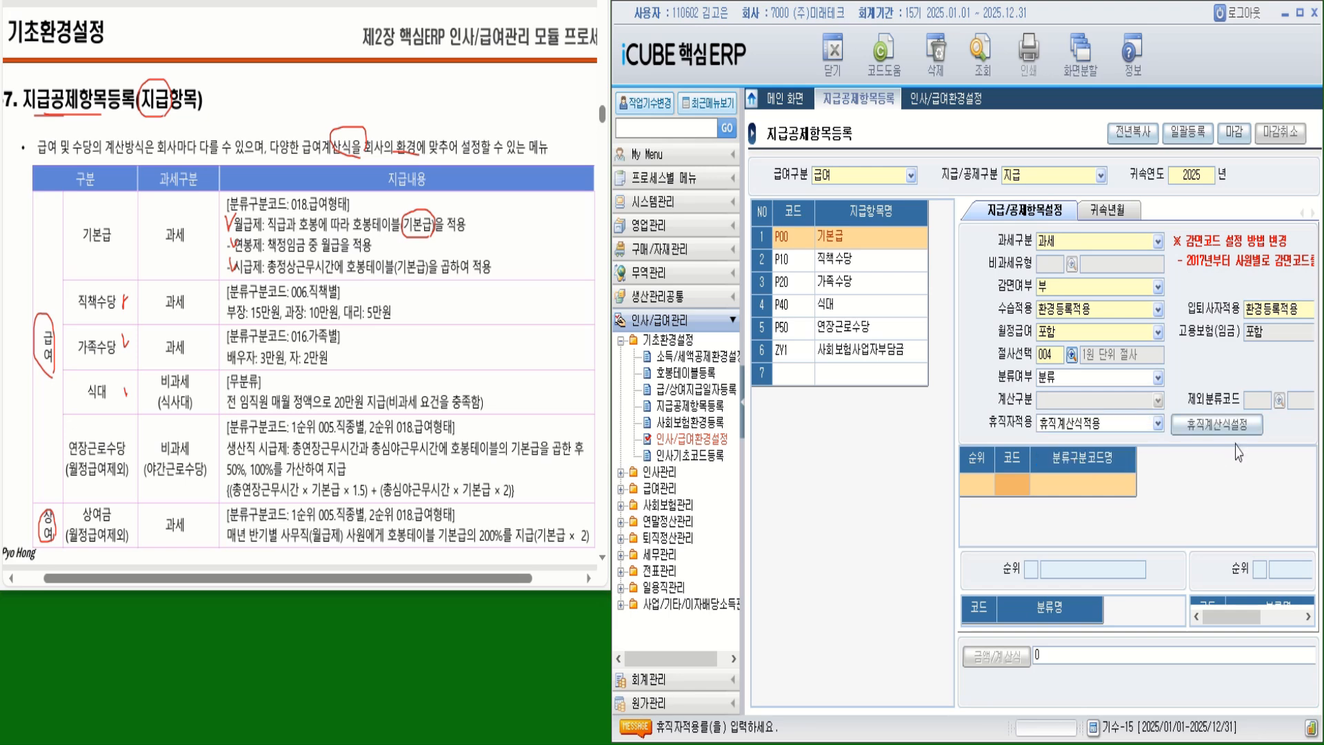
click(1217, 423)
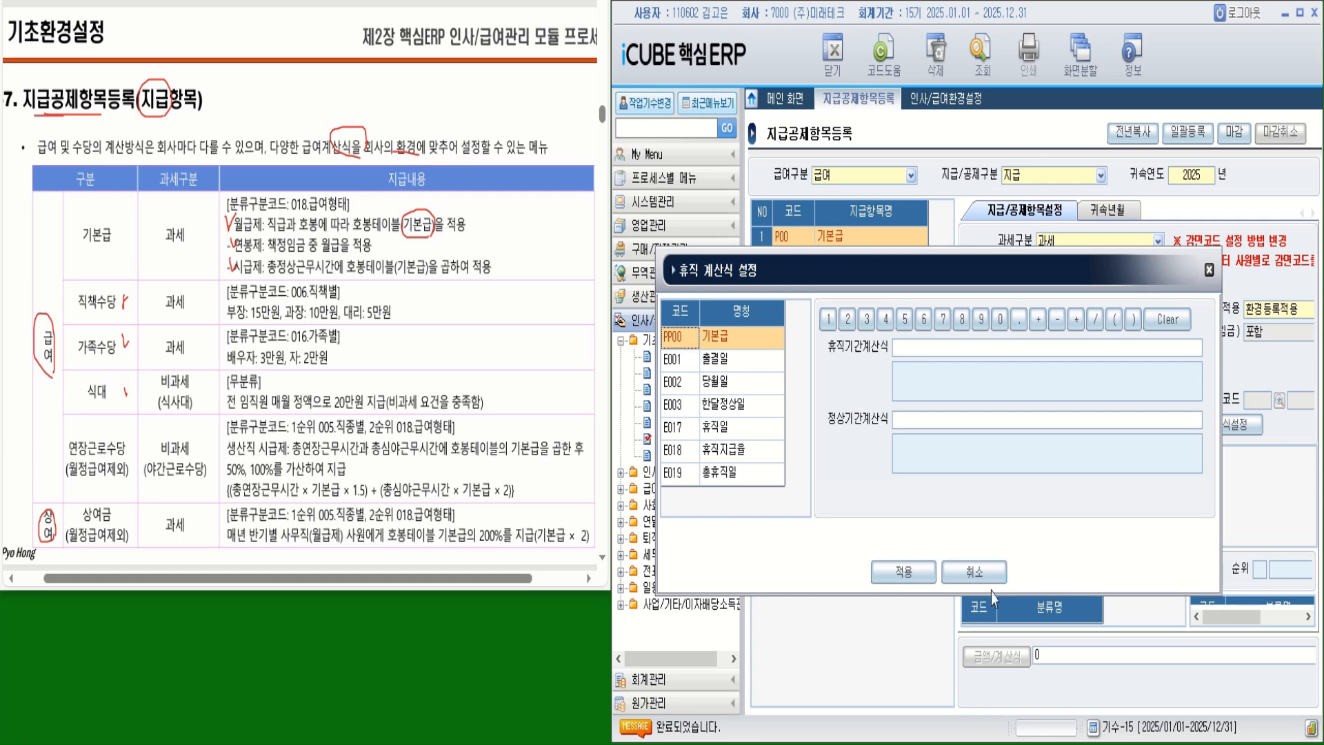
click(975, 576)
click(1158, 423)
click(1088, 440)
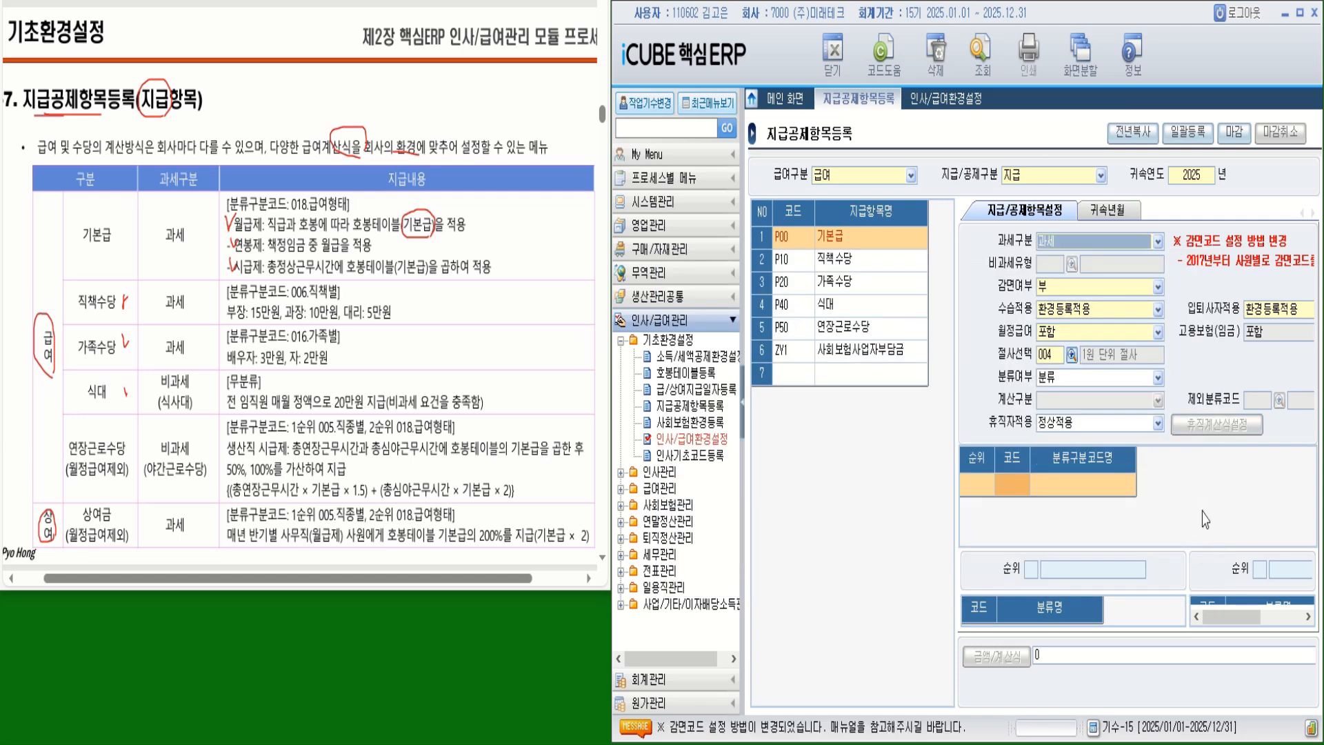
- Look up 급여 in the management codes and add 018 급여형태 as 기본급's first-priority 분류구분코드
click(1017, 487)
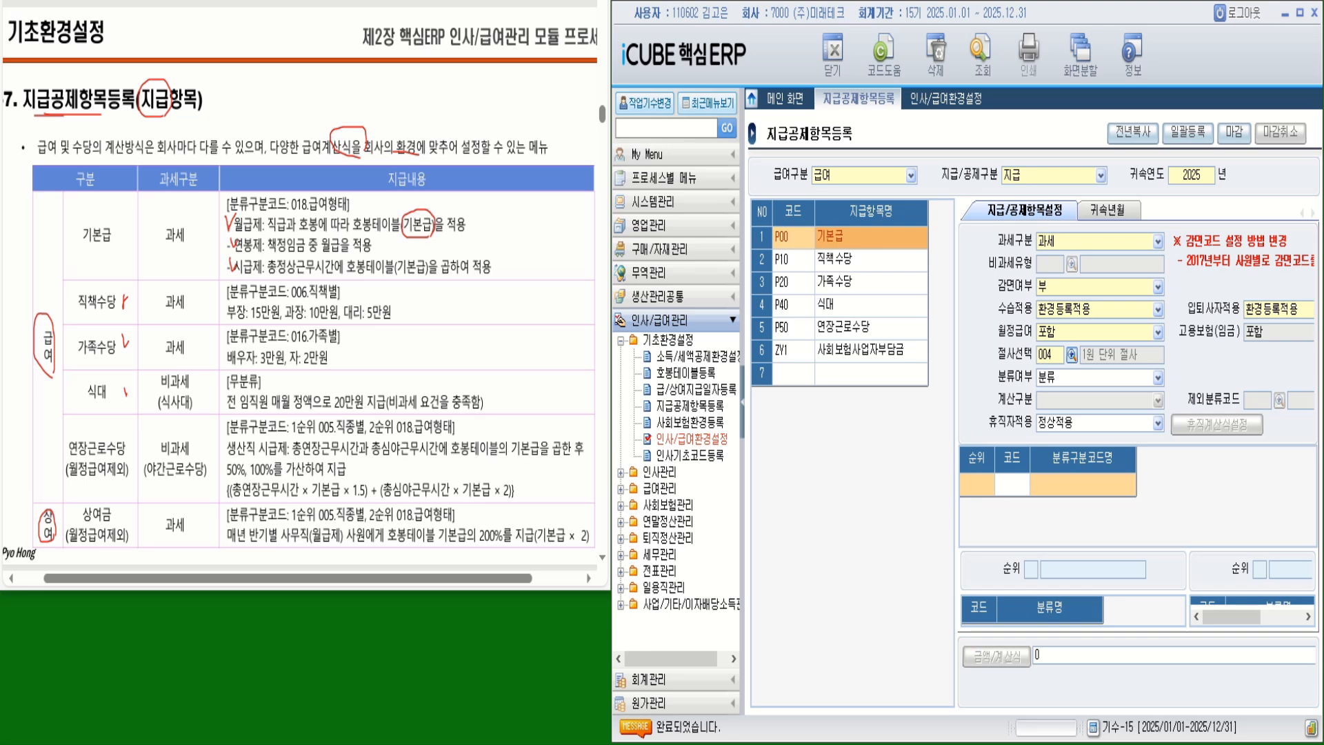
key(F2)
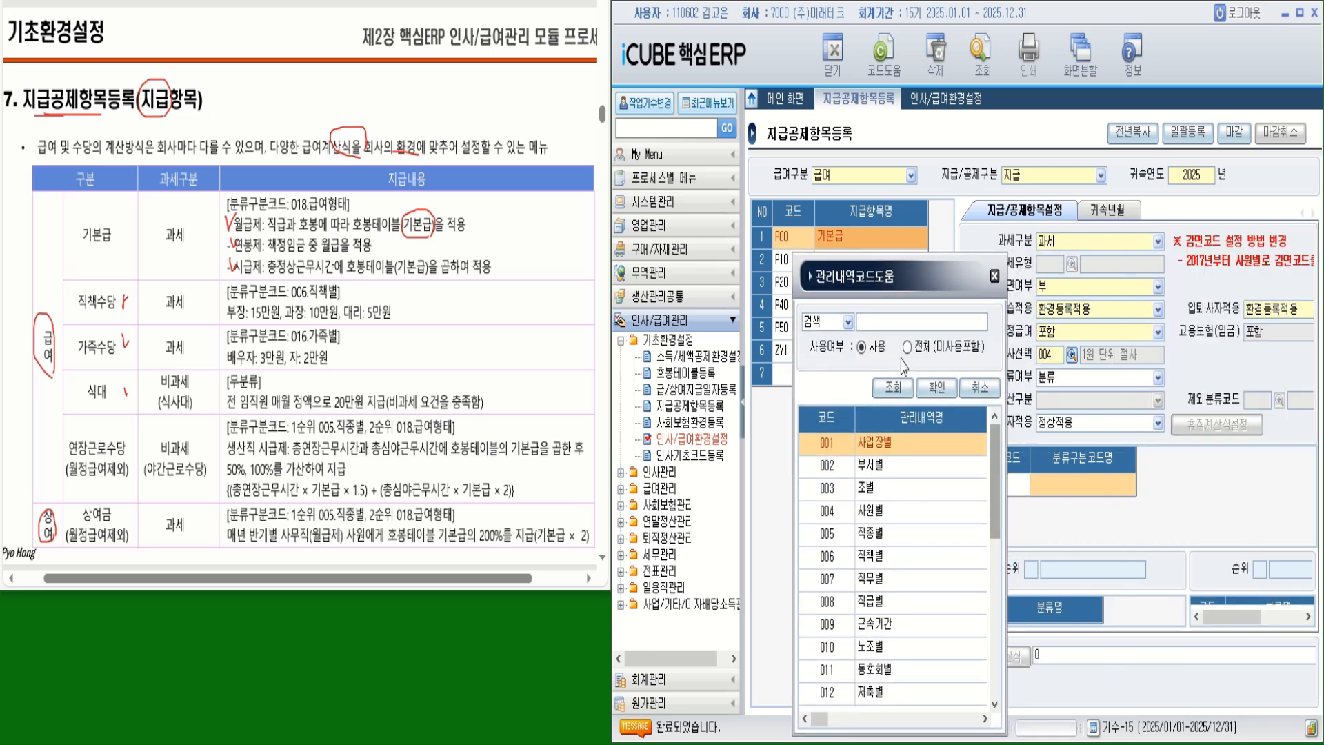
click(875, 321)
text(ㄱ급여)
key(Return)
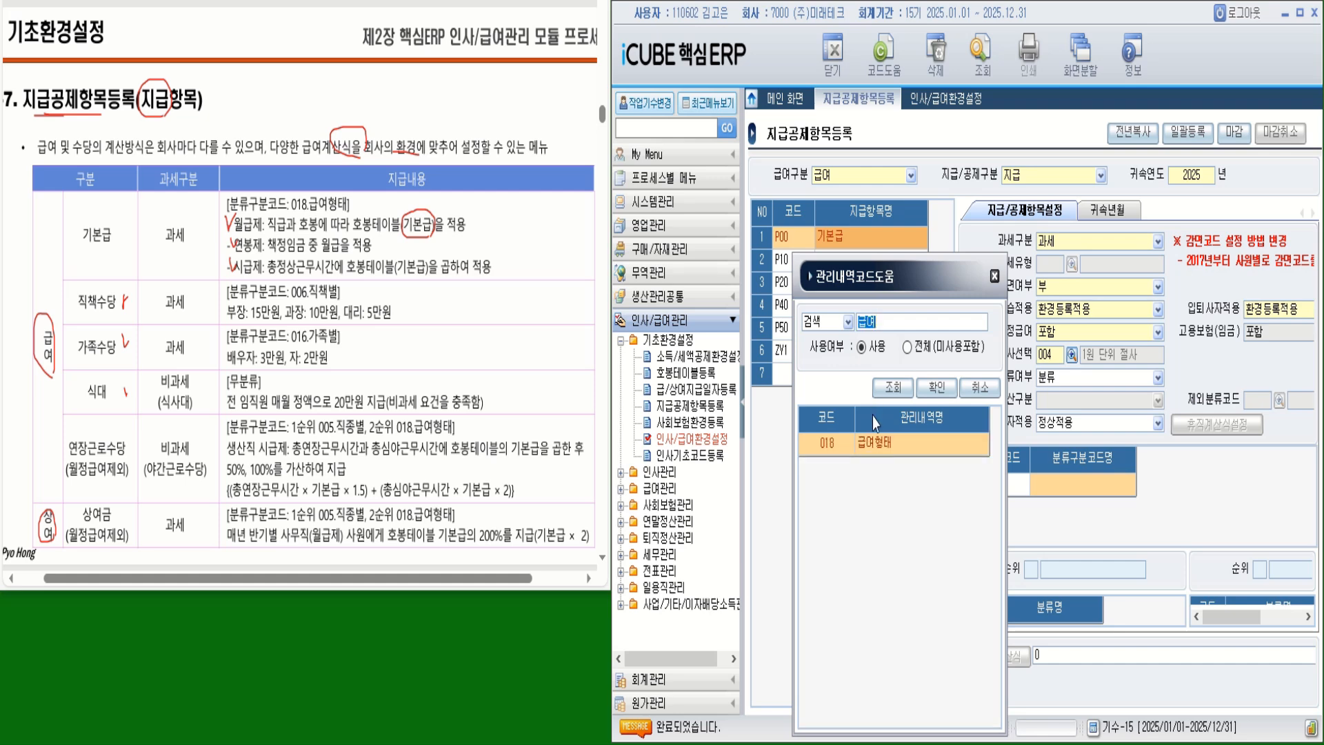
double_click(873, 443)
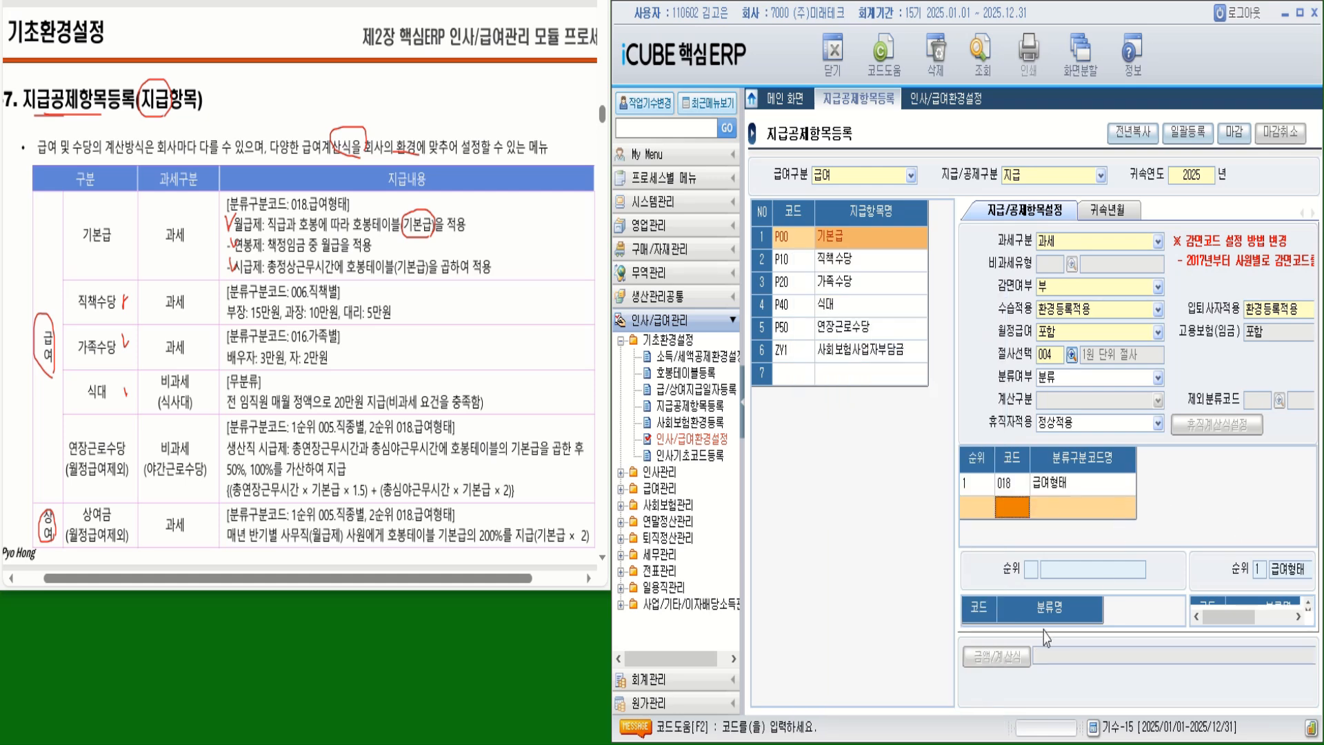
- Add 001 월급 as a classification under 급여형태 and set its 계산구분 to 계산
drag(1034, 630, 1041, 686)
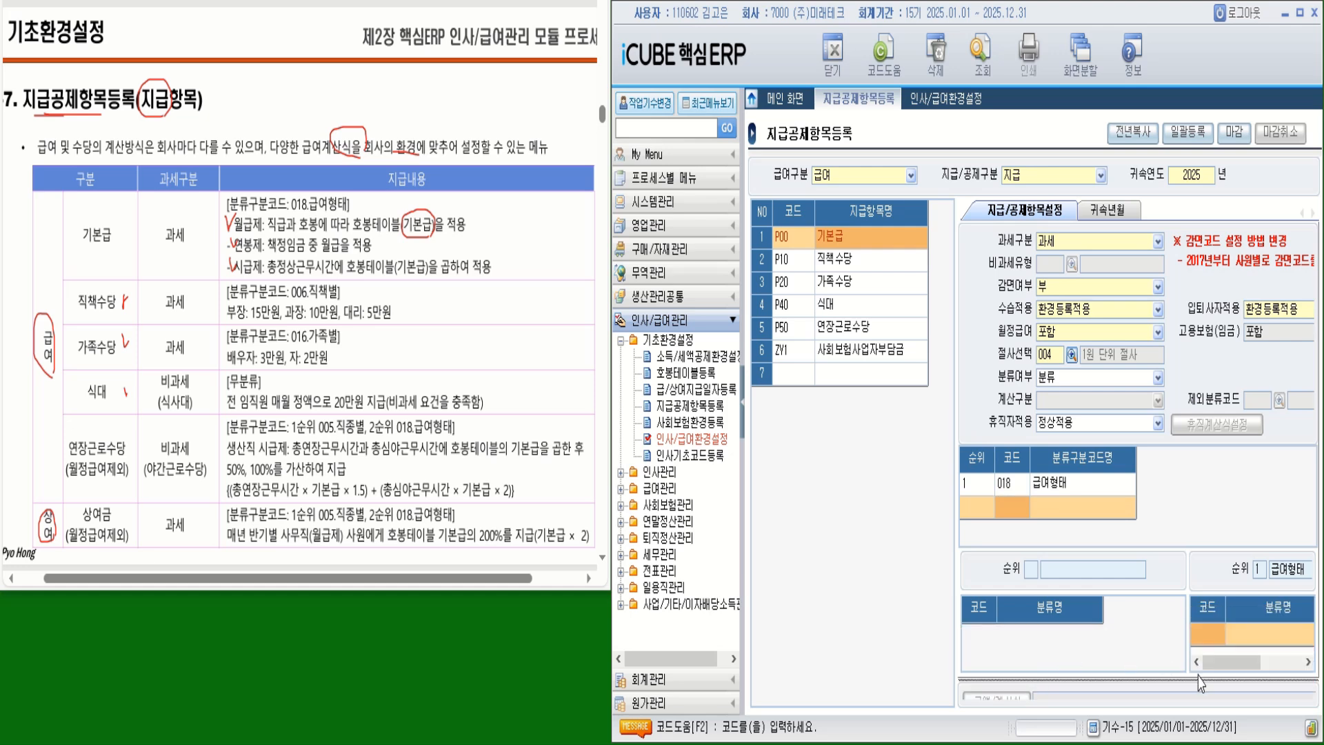
click(743, 414)
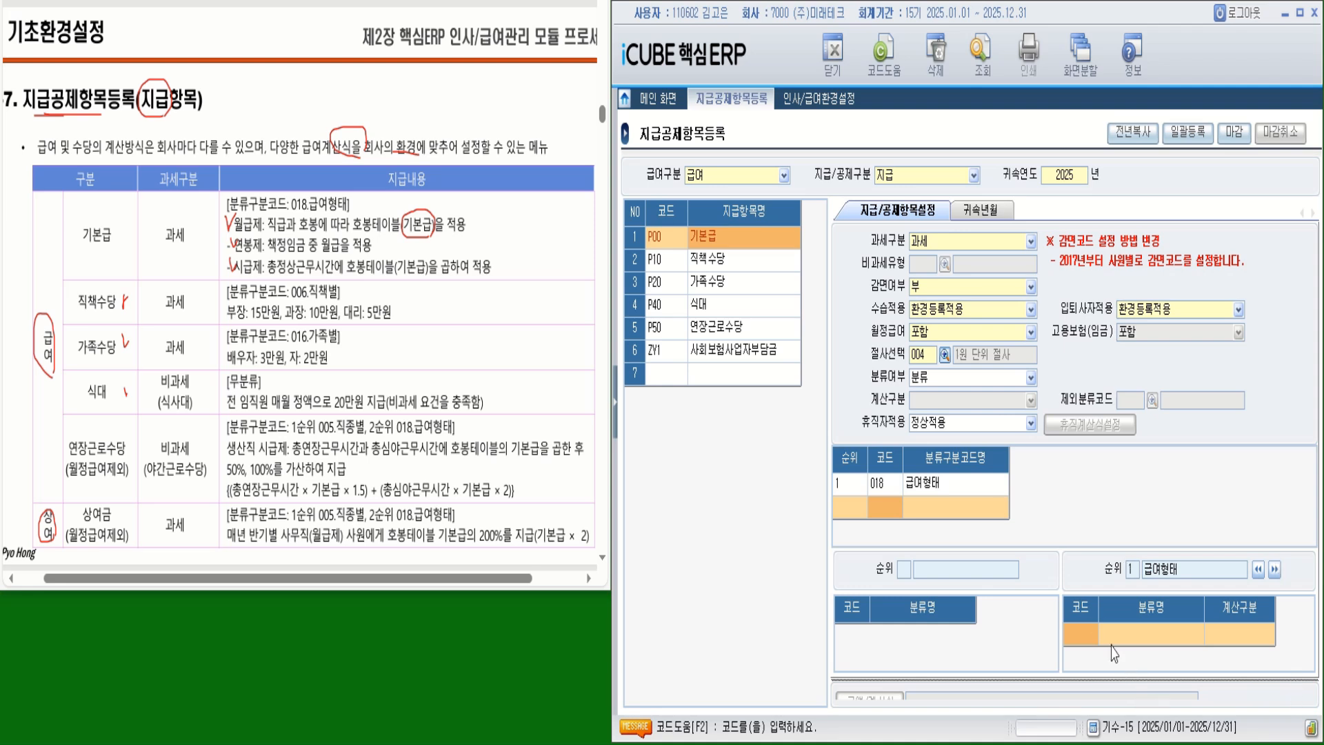
click(945, 486)
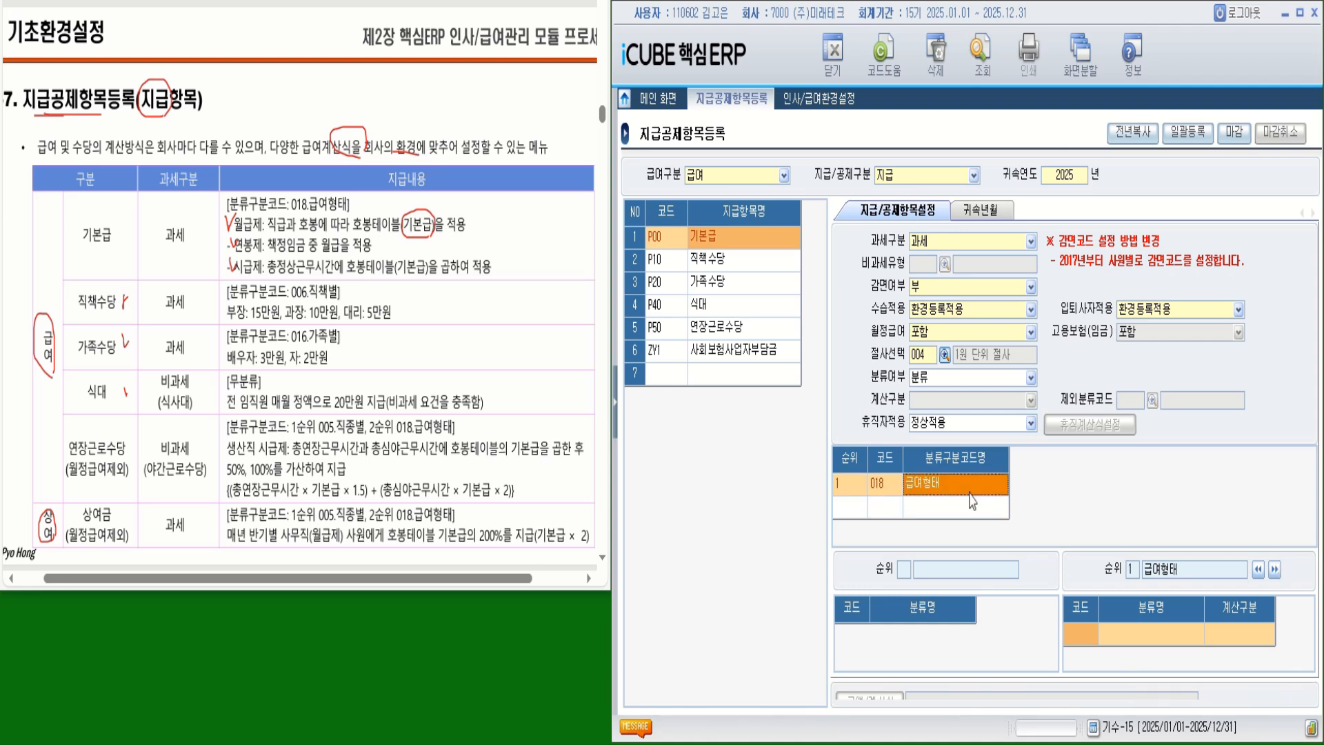
click(1082, 634)
key(F2)
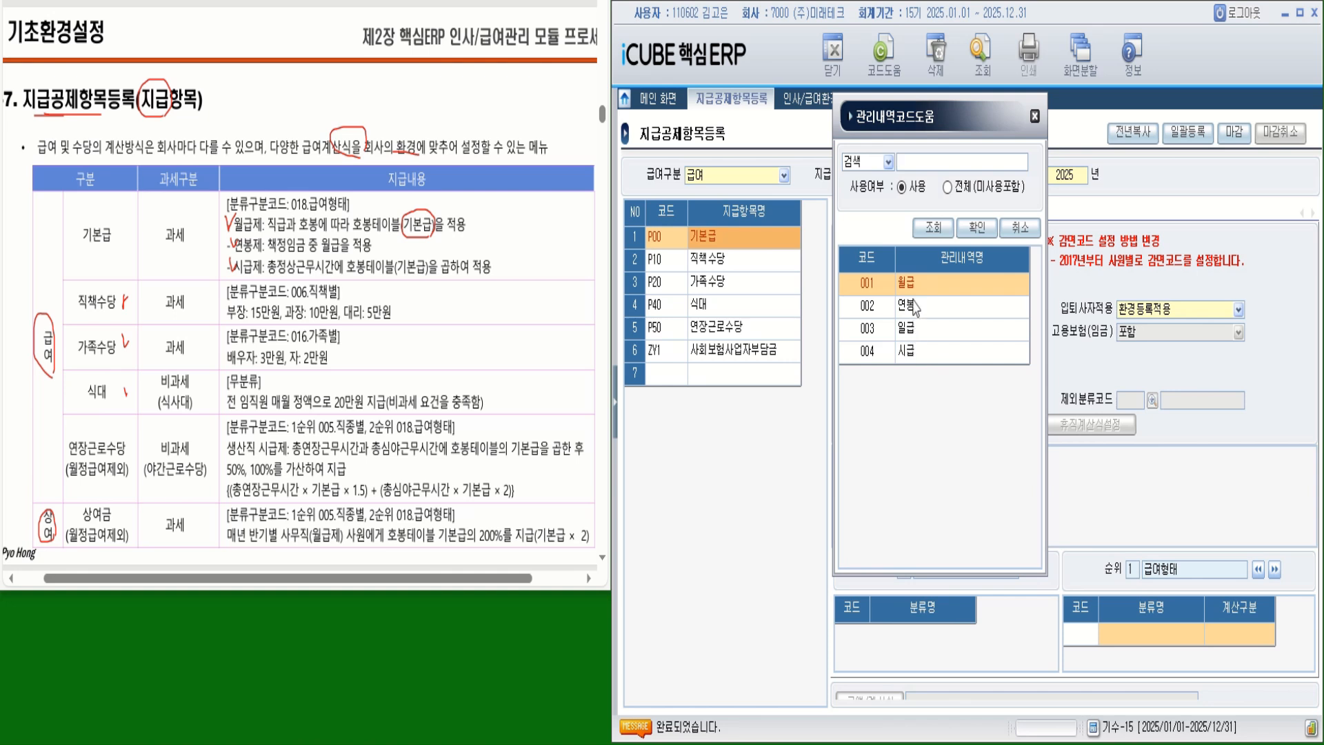
double_click(916, 293)
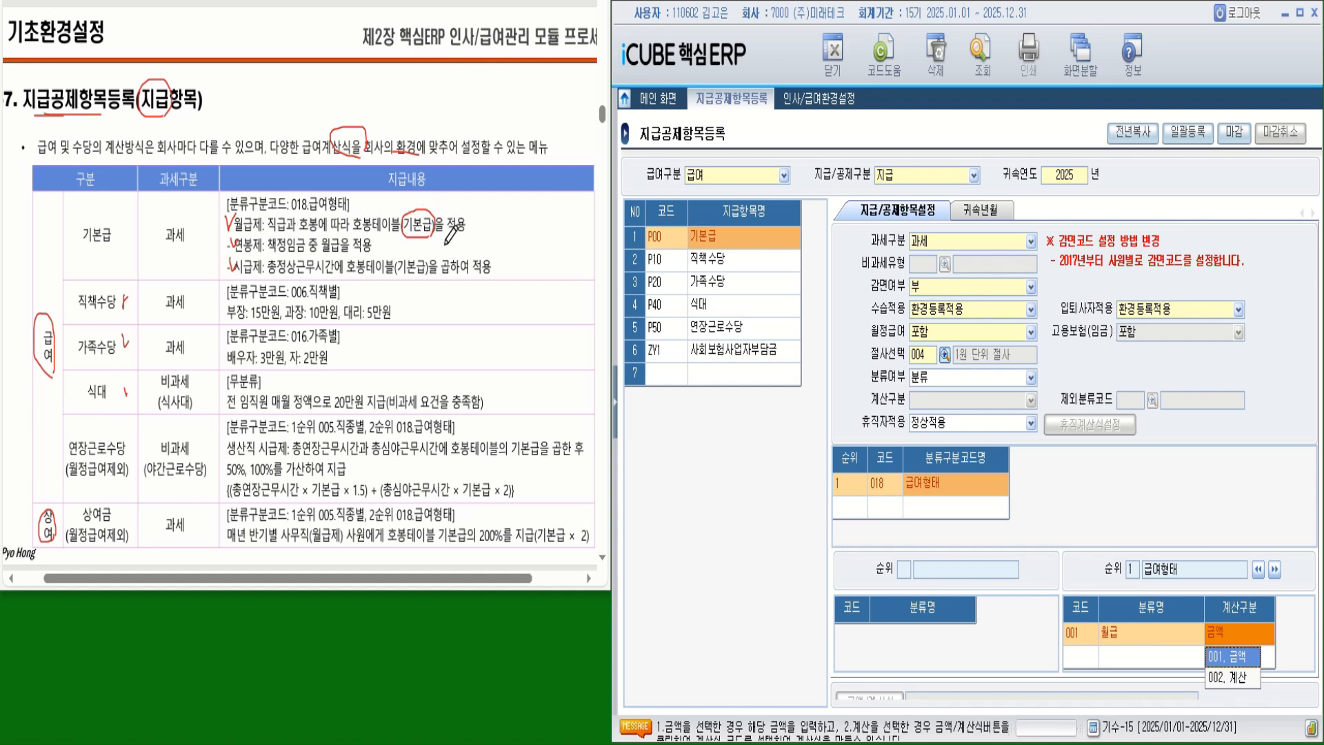
click(1234, 678)
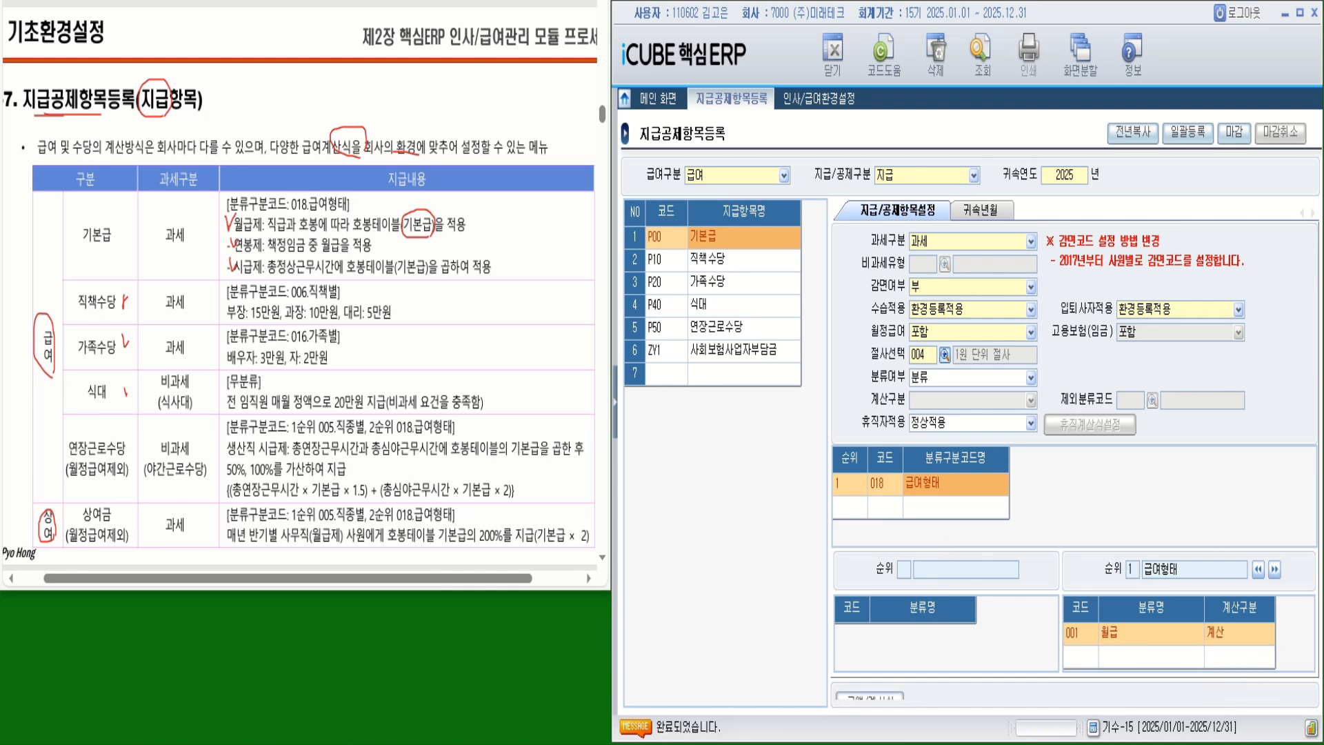
- Define the 월급 classification's general formula as the 호봉관리 code G01 기본급 and apply it
drag(1085, 34, 970, 35)
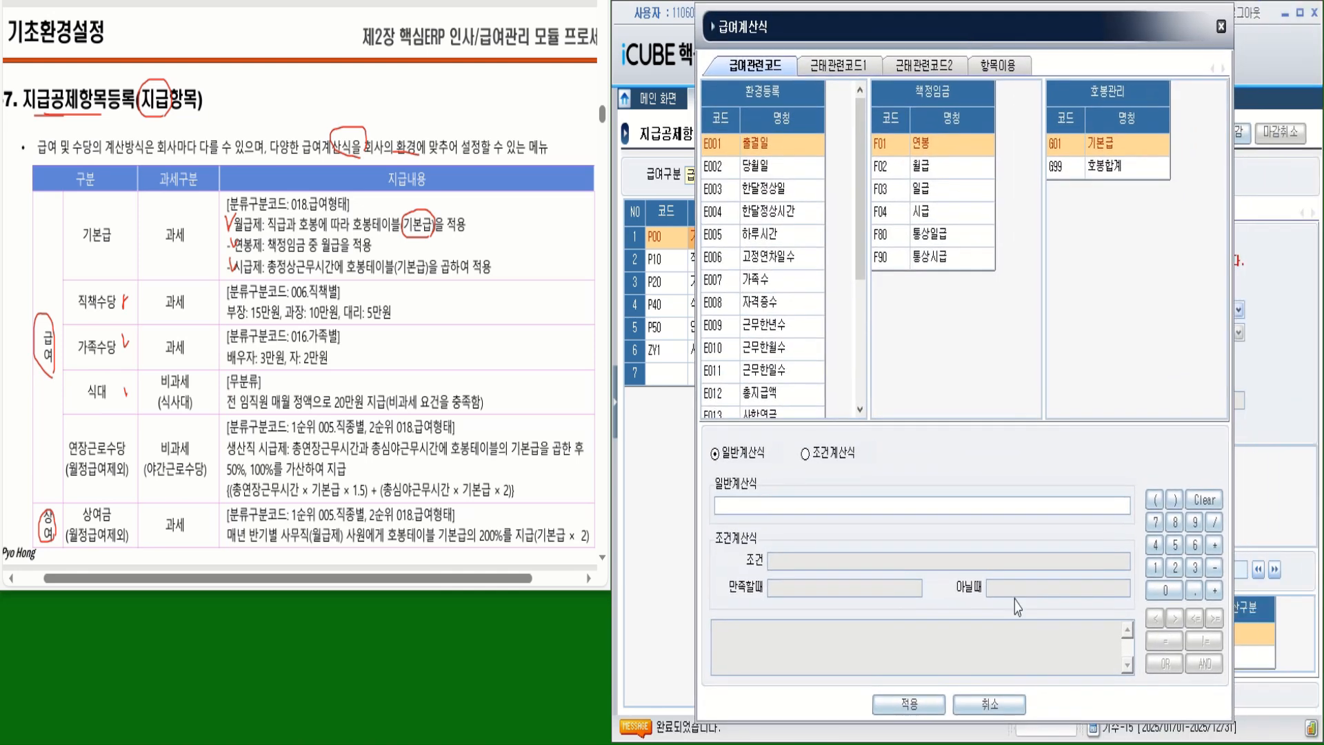
double_click(1074, 153)
click(909, 703)
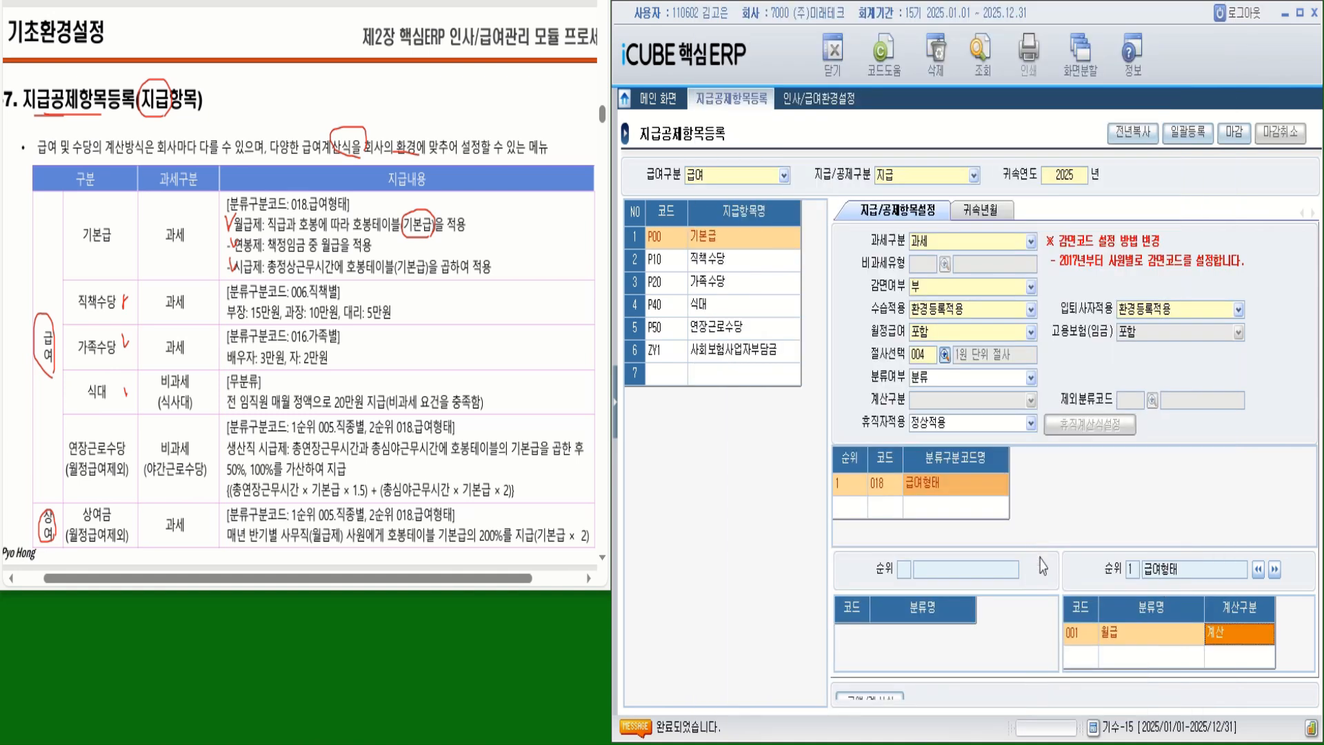
drag(1051, 681, 1056, 651)
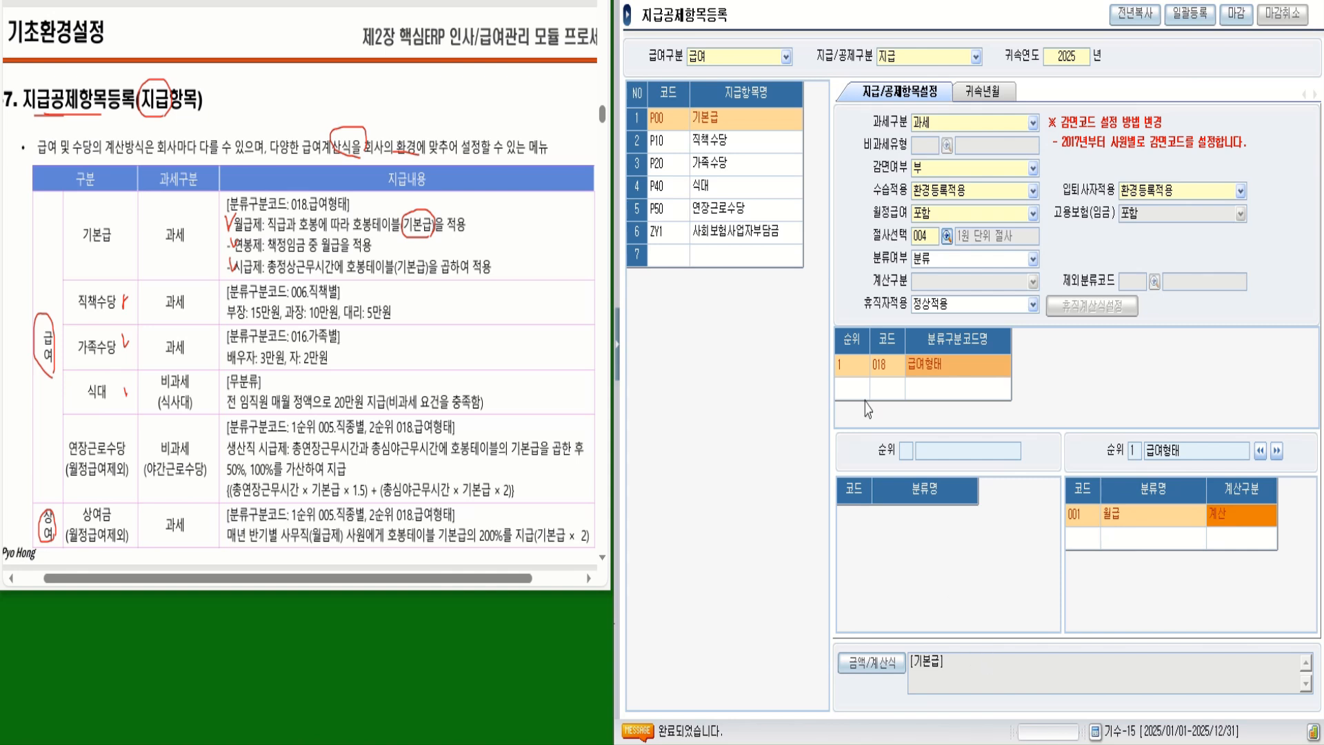
key(Return)
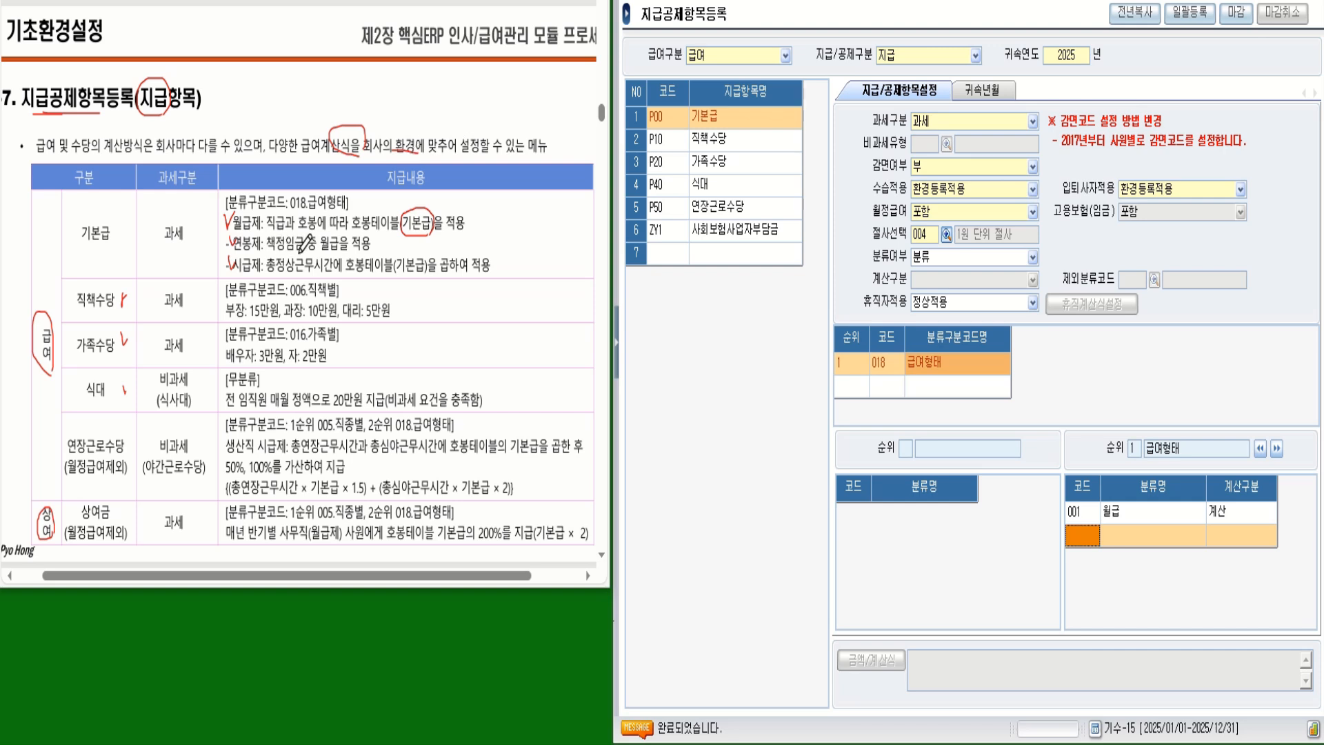
- Mark 임금 and 월급 in the 연봉제 line on the lesson page and add 002 연봉 with 계산구분 계산
mouse_move(292, 251)
mouse_down()
mouse_move(307, 234)
mouse_move(293, 249)
mouse_move(361, 249)
mouse_up()
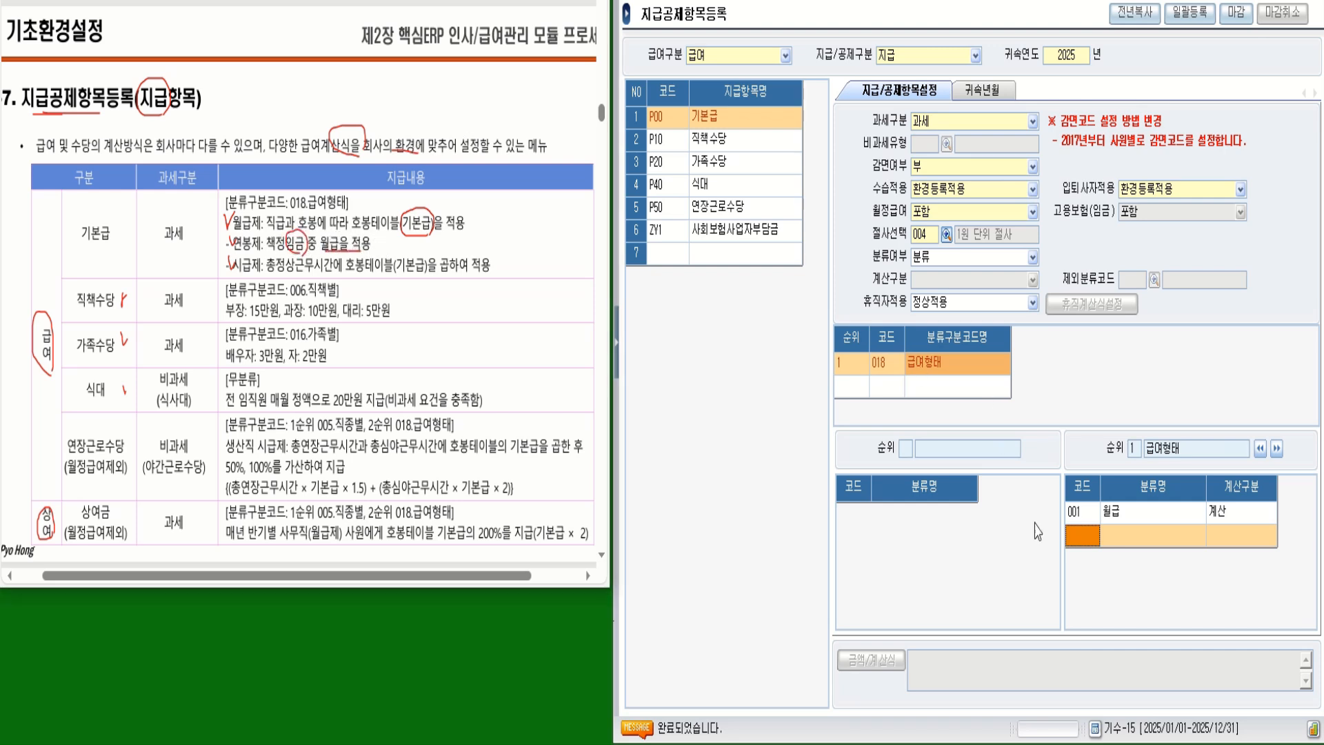
click(1081, 537)
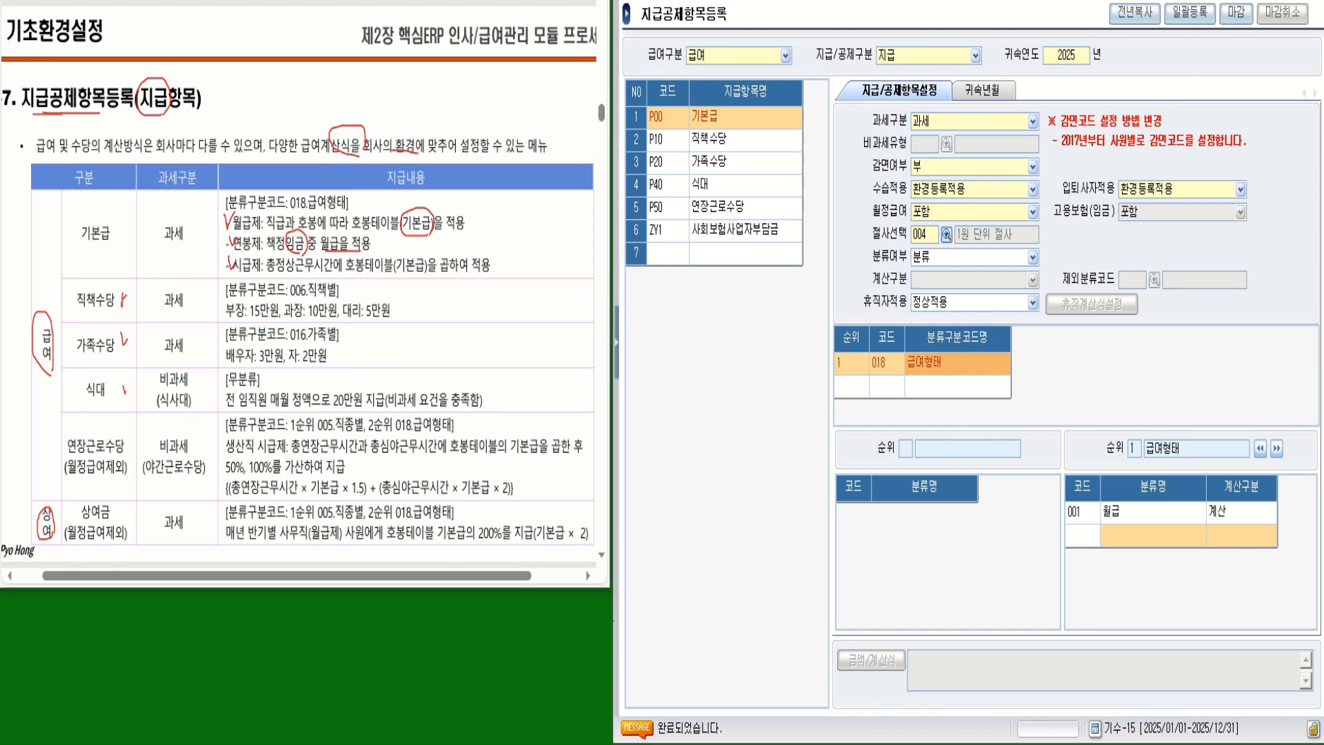
key(F2)
double_click(924, 299)
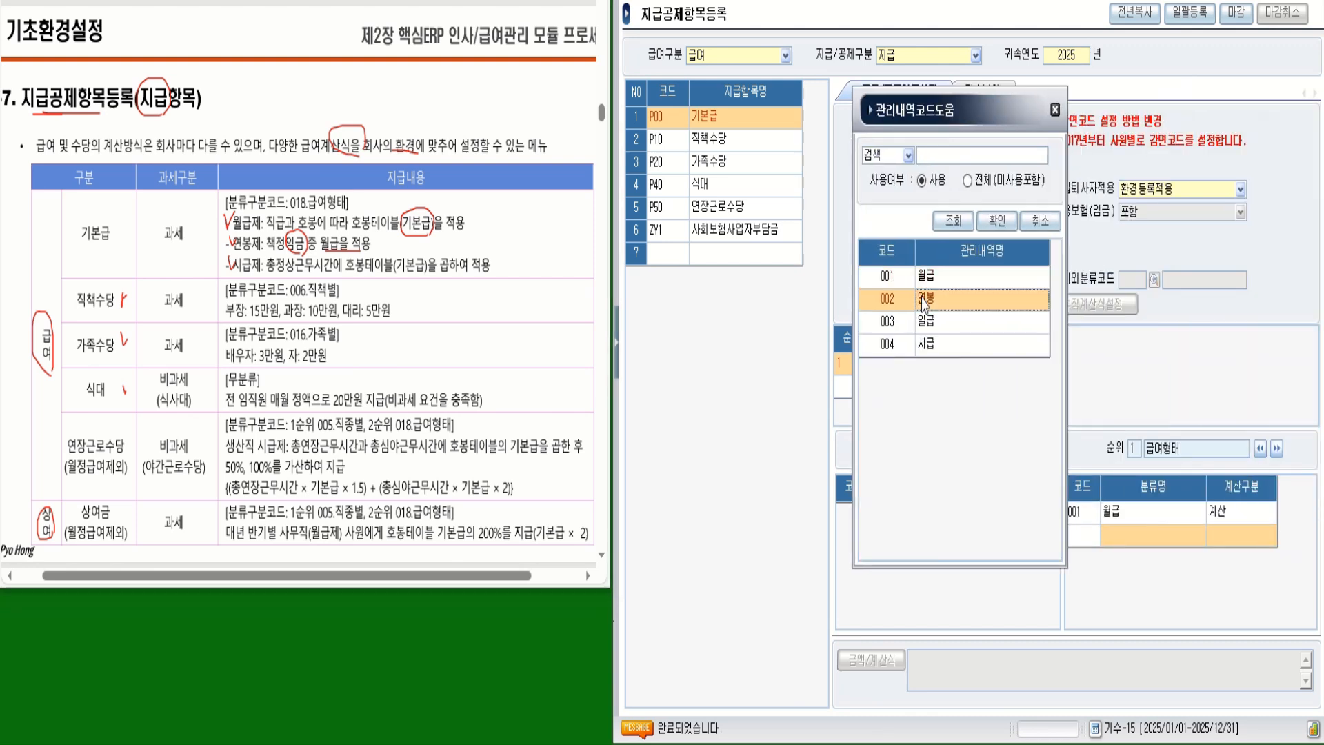
click(1236, 578)
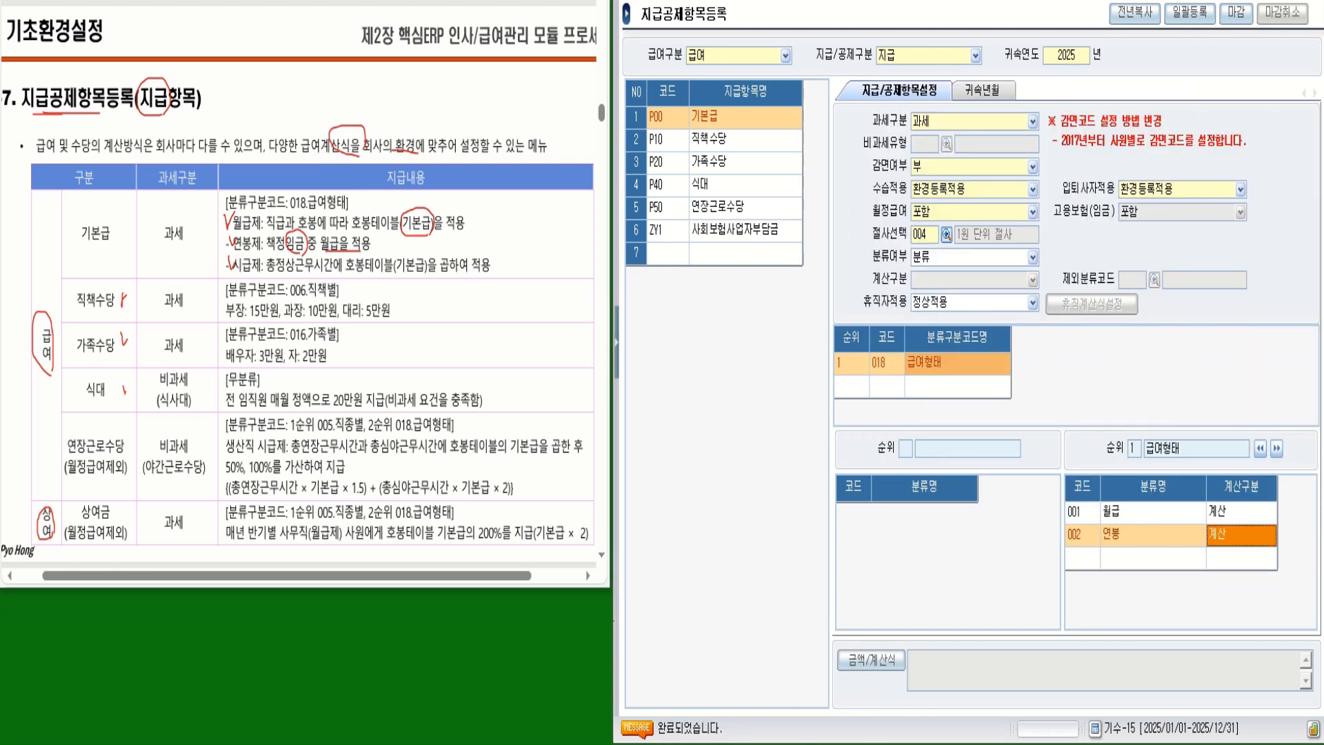
- Define the 연봉 classification's general formula as the 책정임금 code F02 월급 and apply it
click(871, 660)
drag(1051, 6, 957, 20)
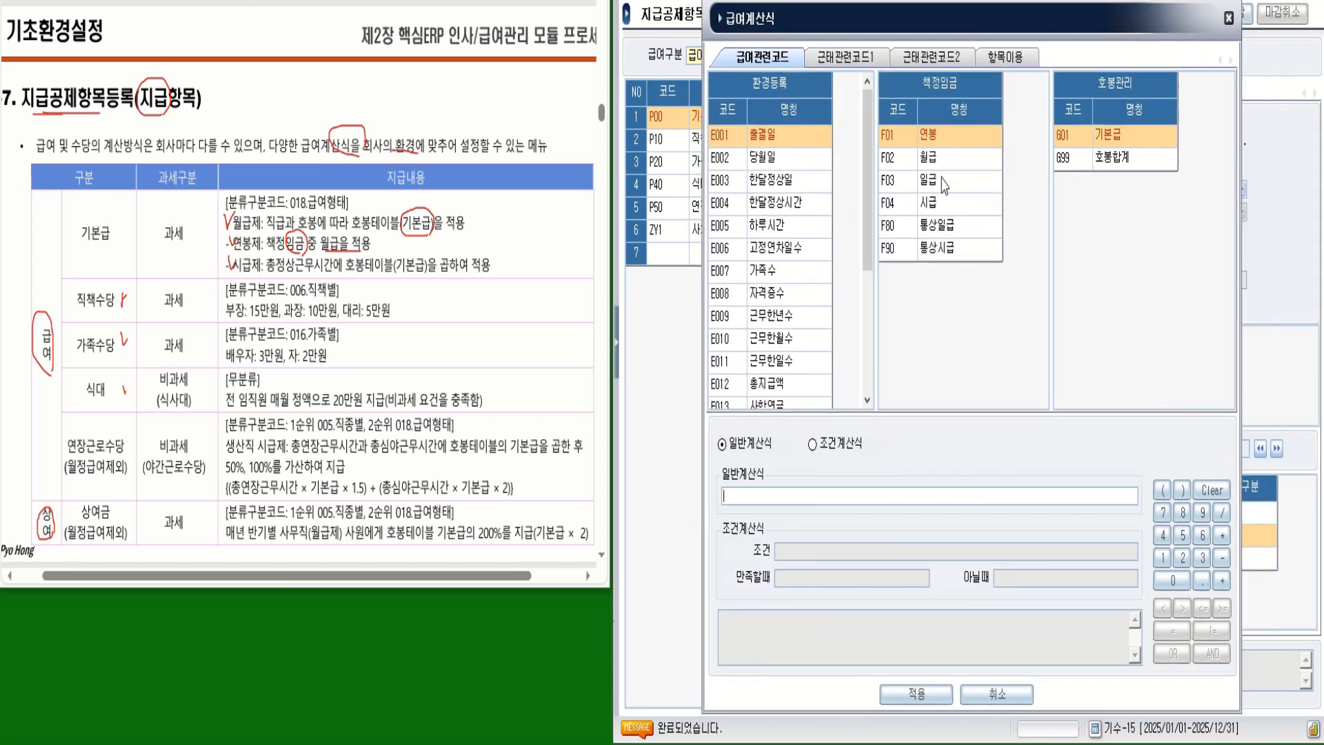
double_click(901, 160)
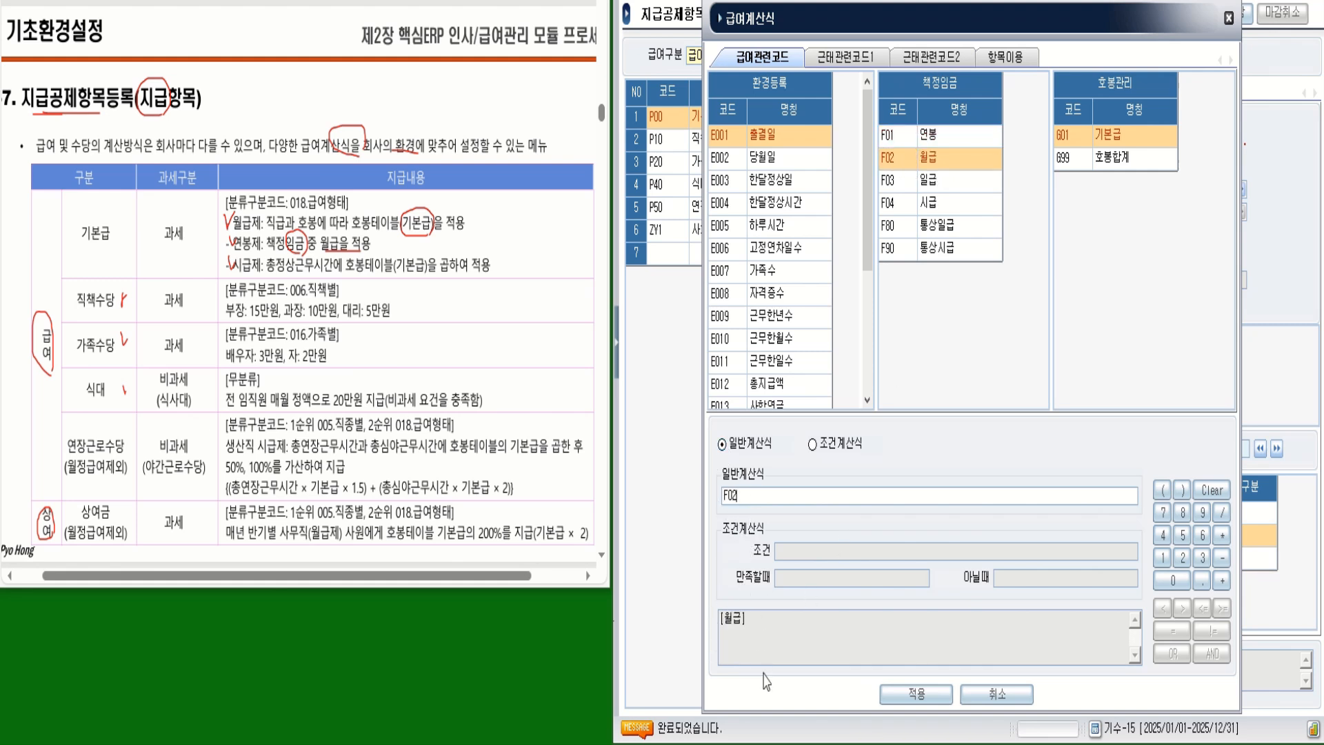
click(905, 697)
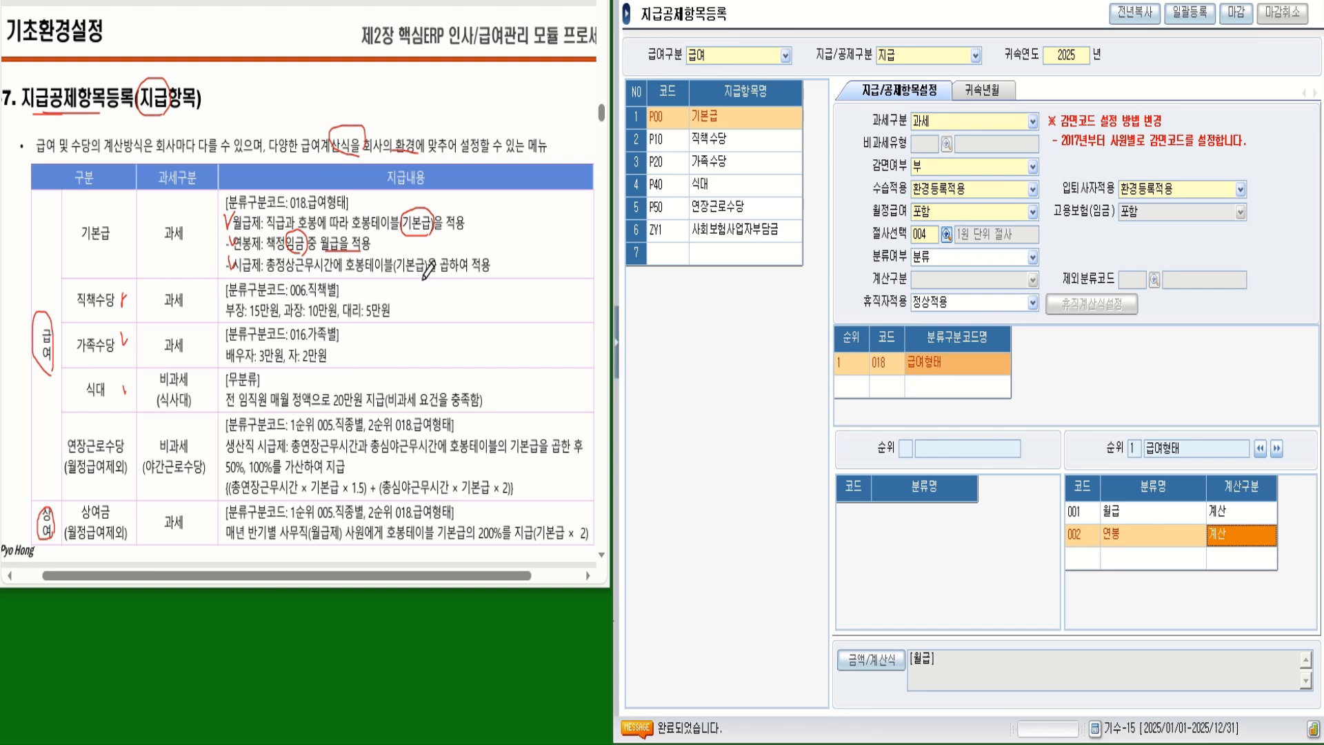
- Circle 기본급 in the 시급제 line on the lesson page and add 004 시급 with 계산구분 계산
mouse_move(424, 269)
mouse_down()
mouse_move(396, 263)
mouse_move(422, 250)
mouse_move(428, 271)
mouse_up()
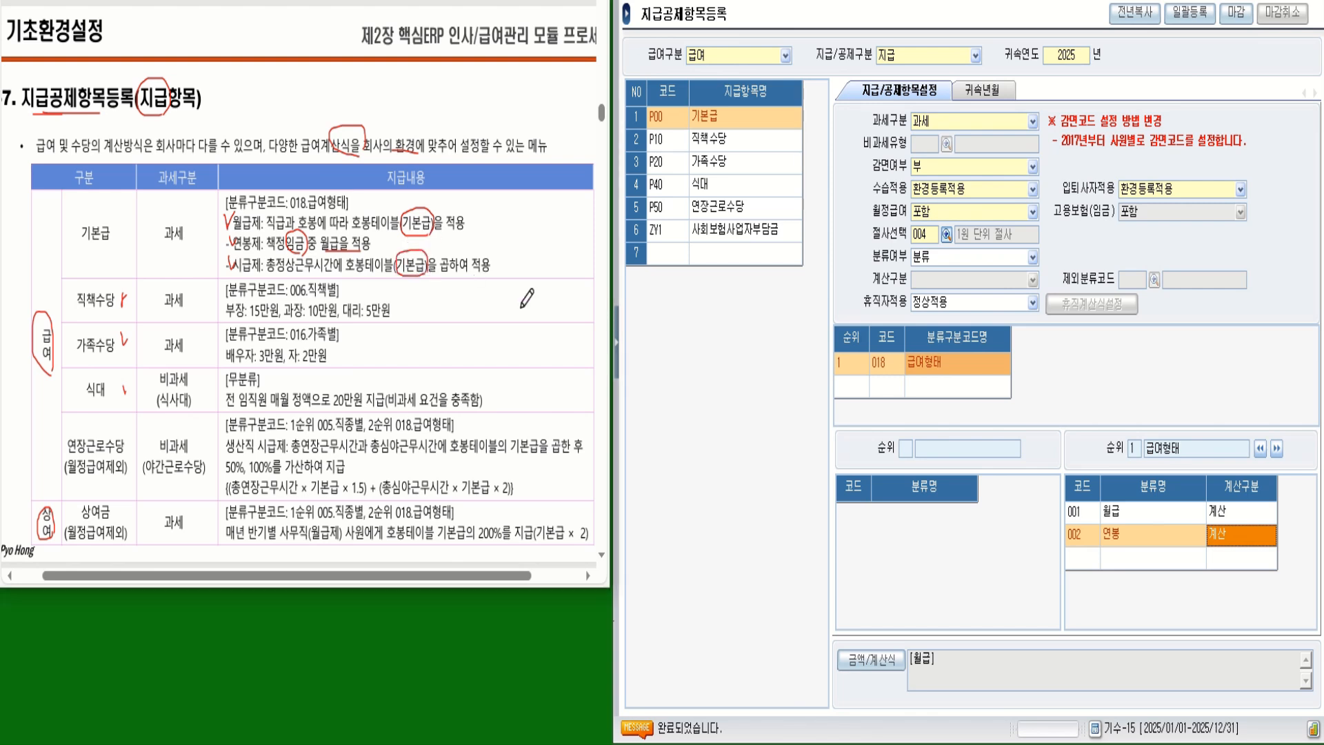
click(1087, 563)
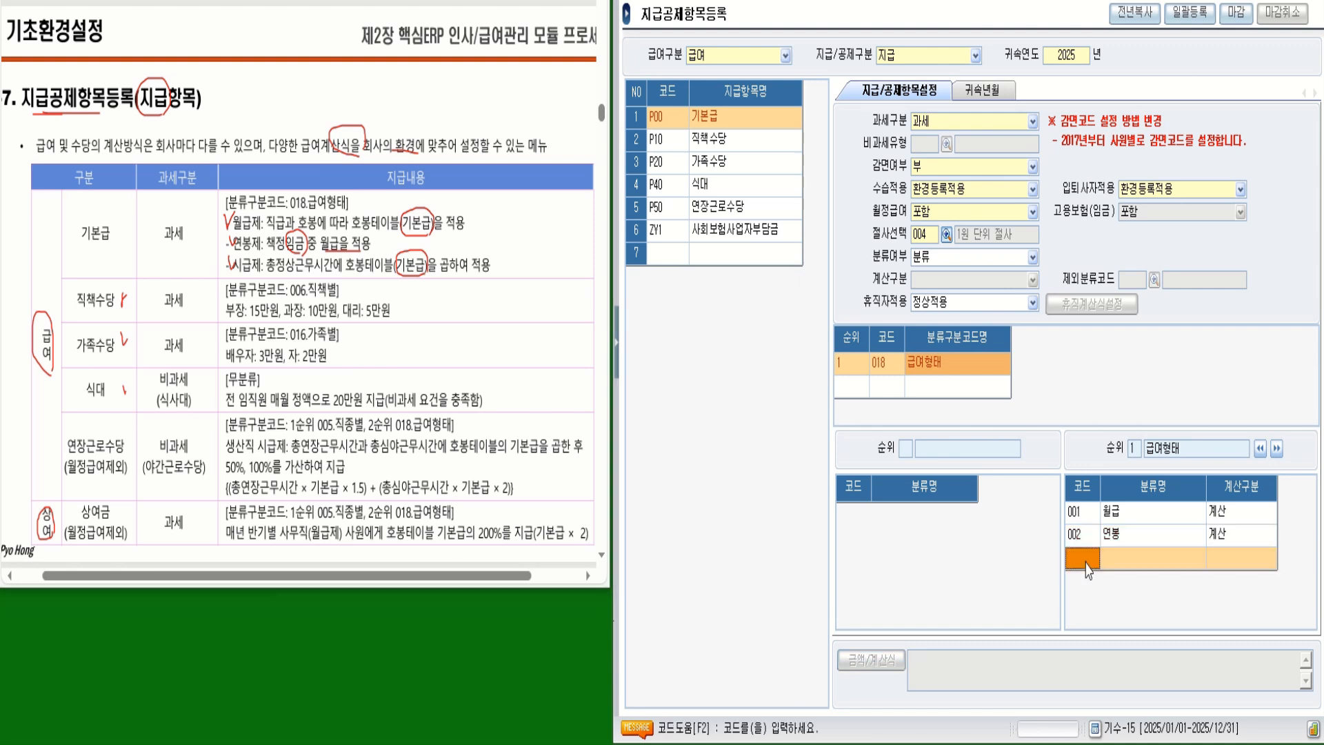
key(F2)
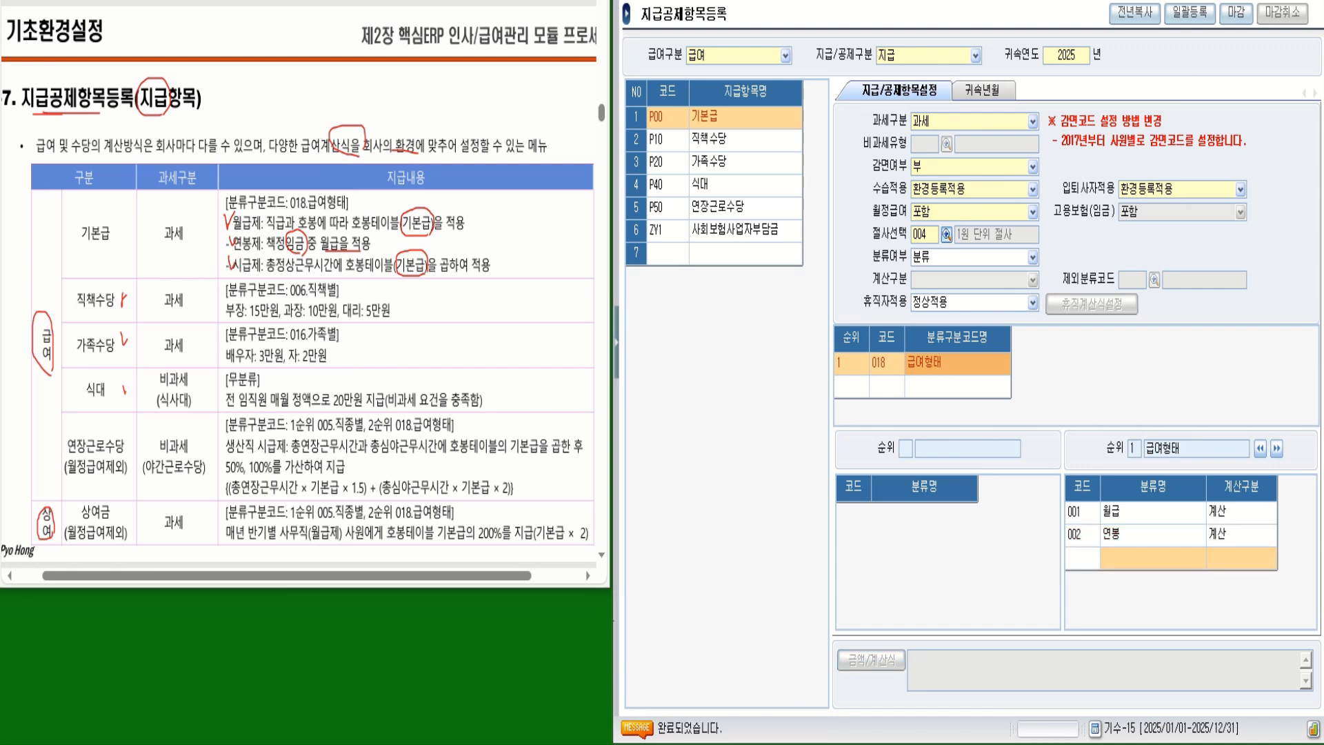
click(818, 369)
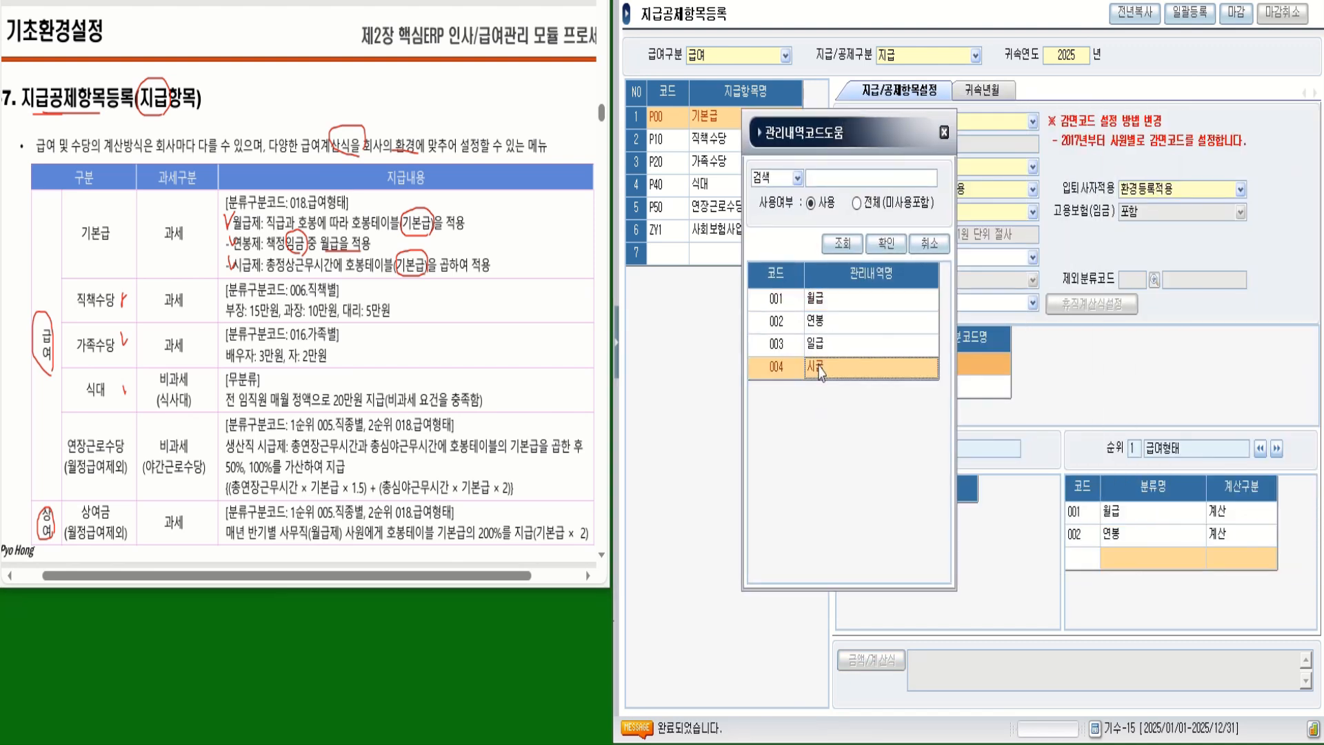
double_click(819, 369)
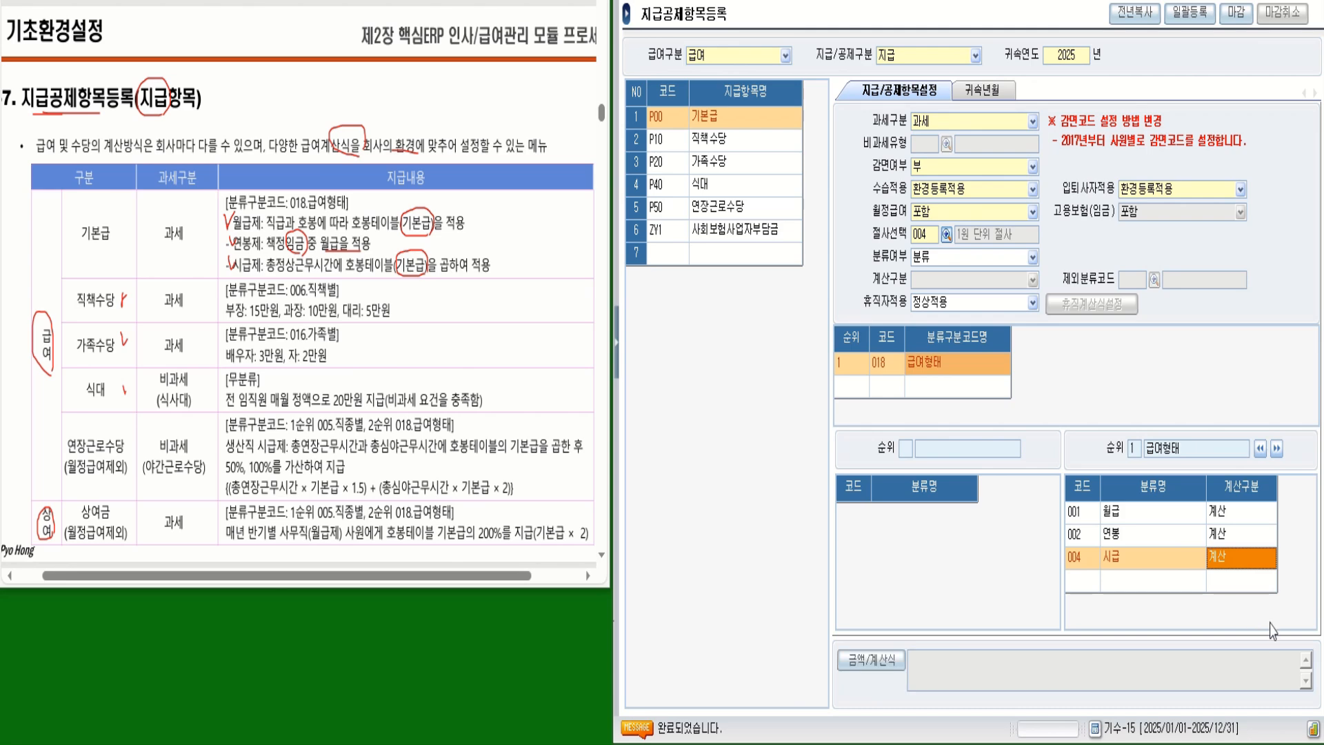
- Define the 시급 classification's general formula as 총정상근무시간 multiplied by the 호봉관리 code G01 기본급 and apply it
drag(1323, 0, 925, 31)
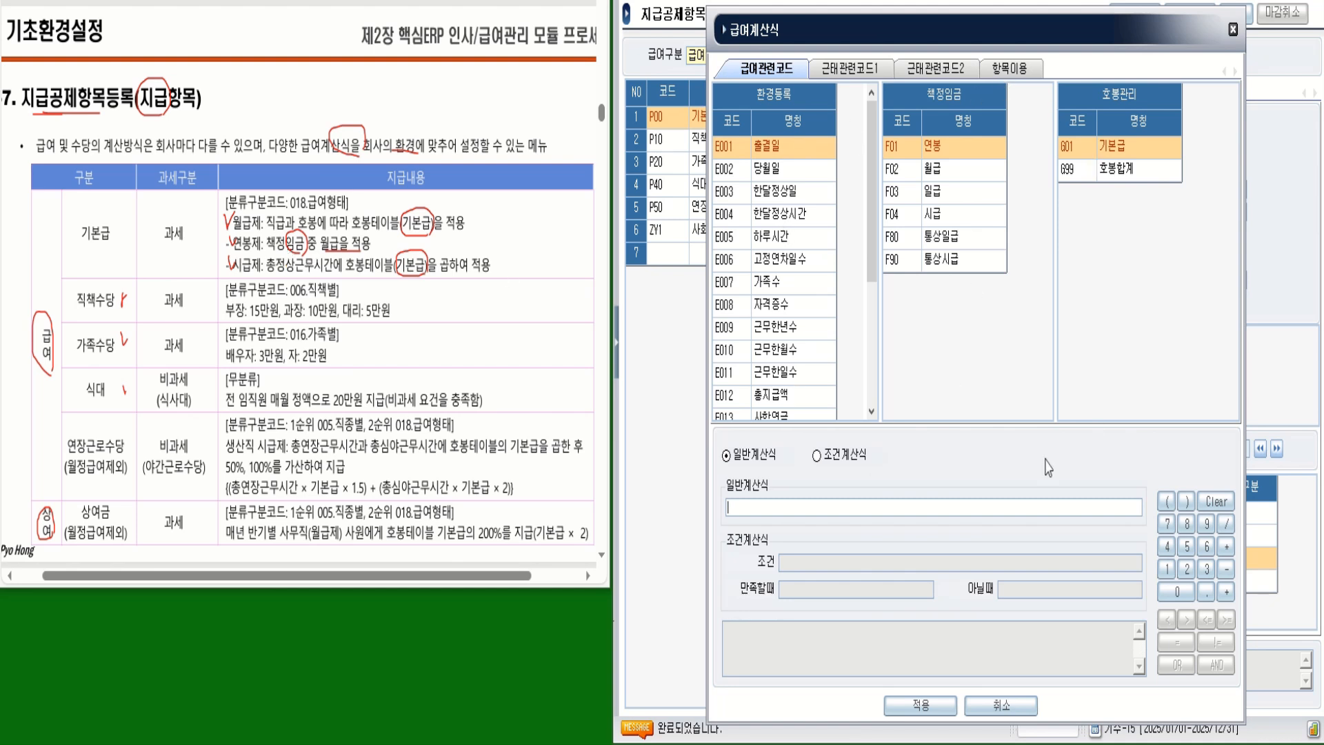
drag(876, 252, 873, 207)
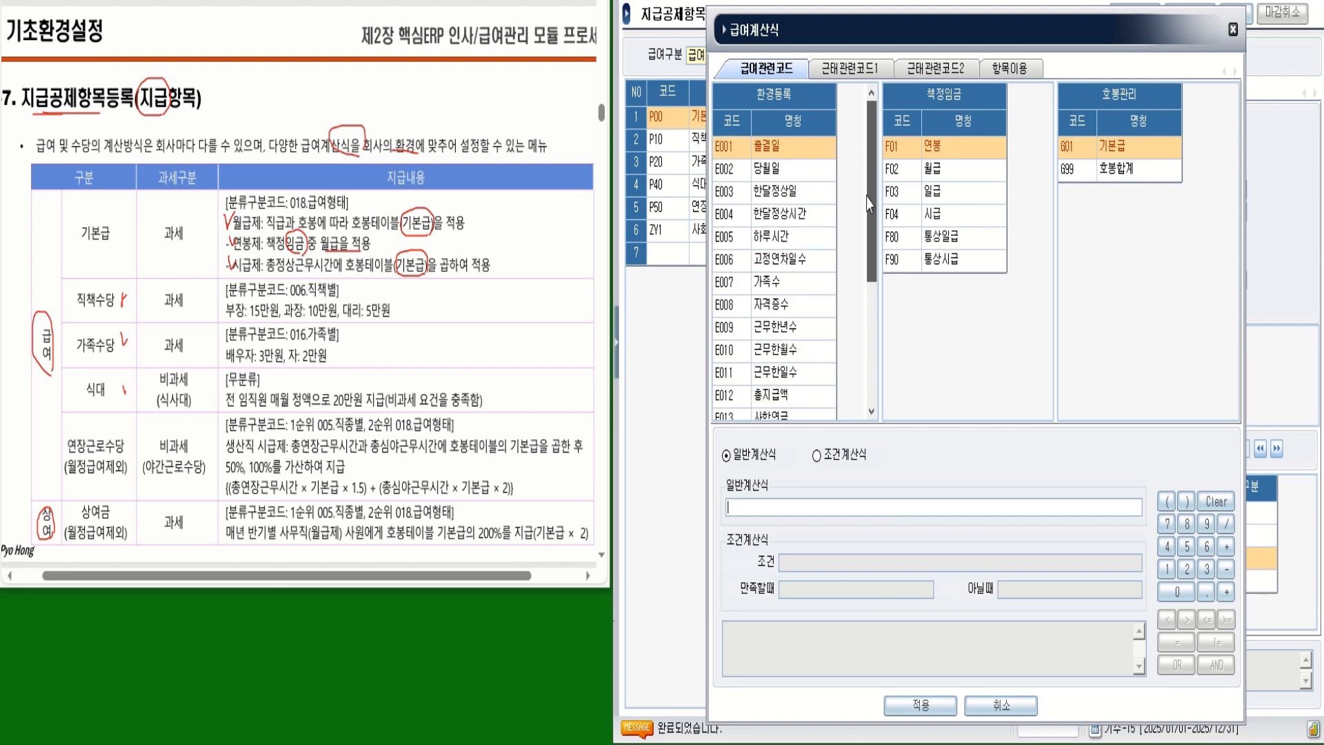
click(860, 71)
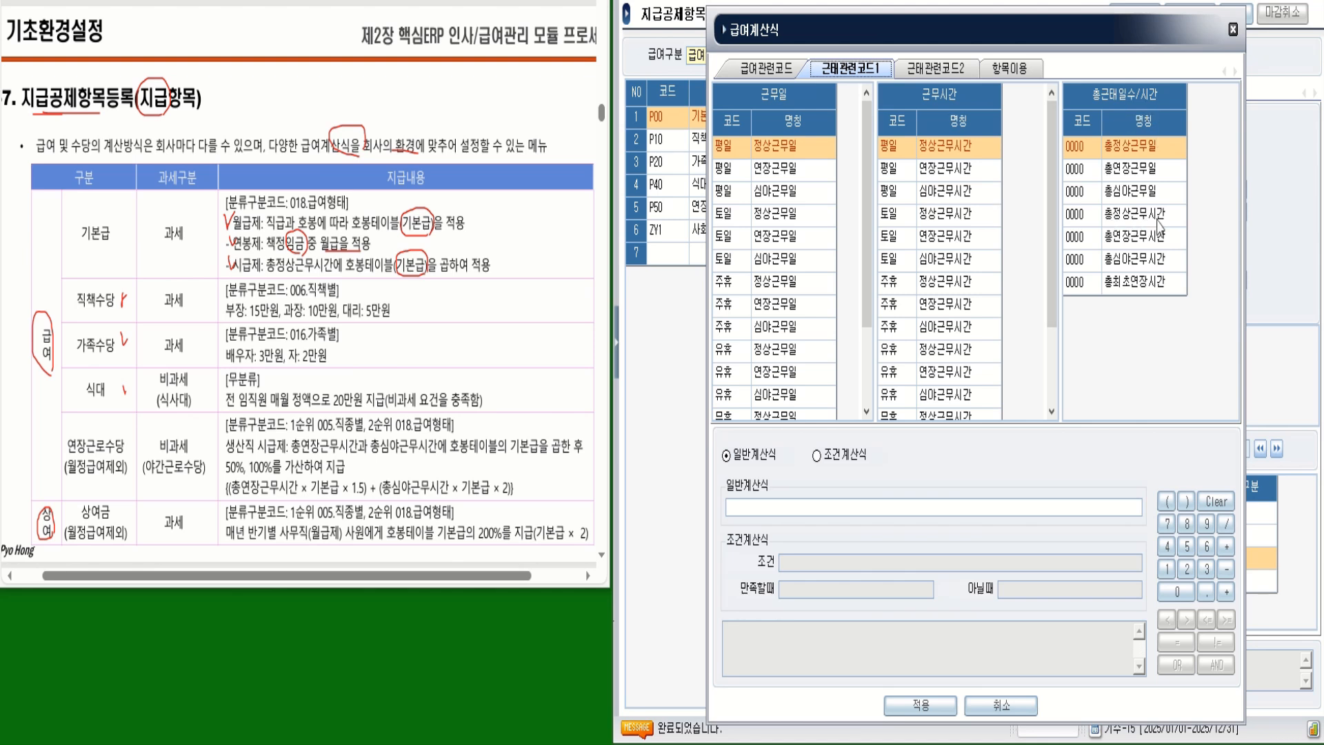
double_click(1081, 221)
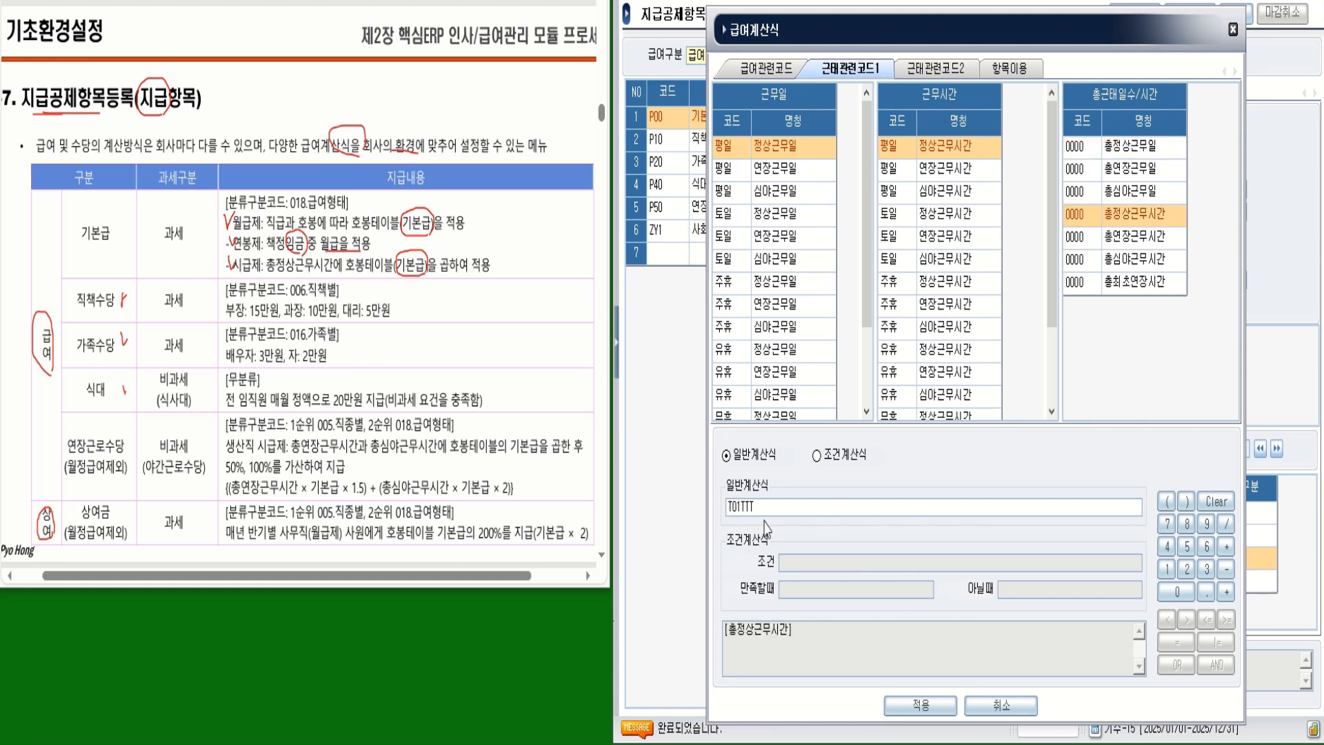
click(1227, 548)
click(777, 72)
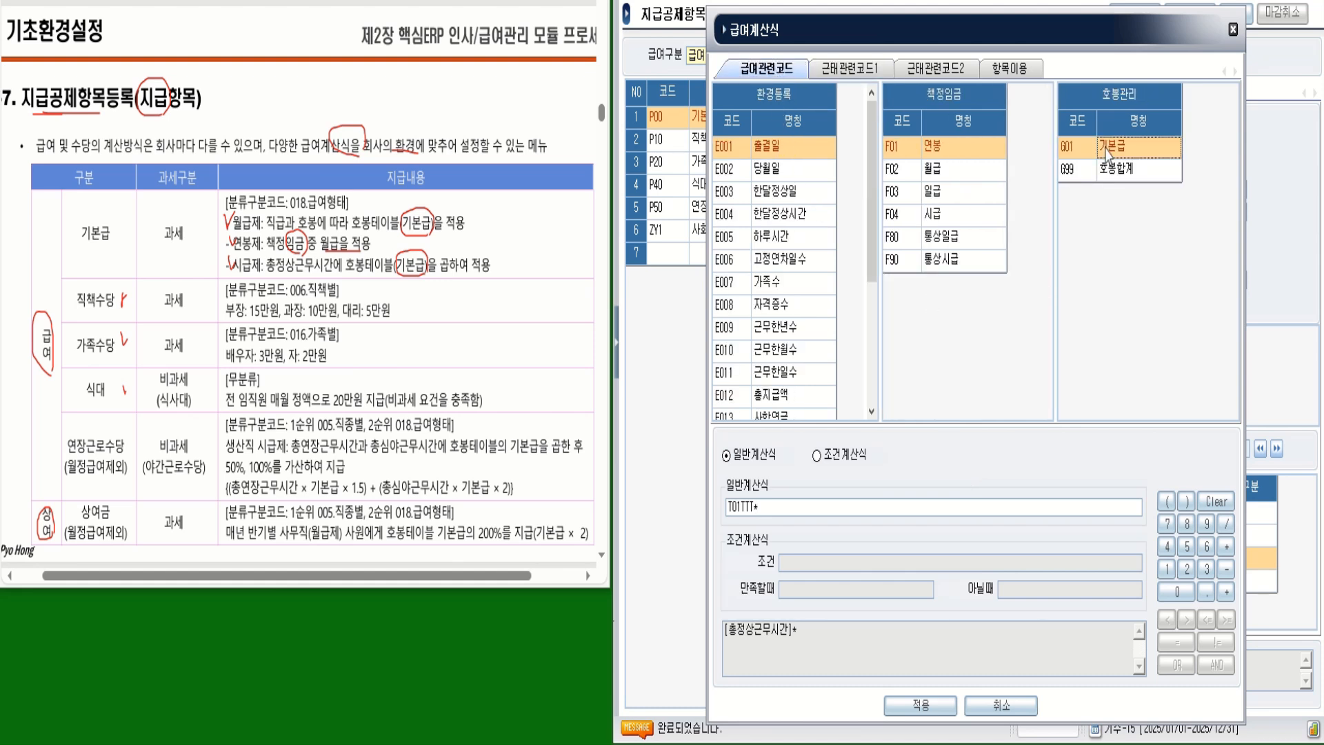
double_click(1107, 146)
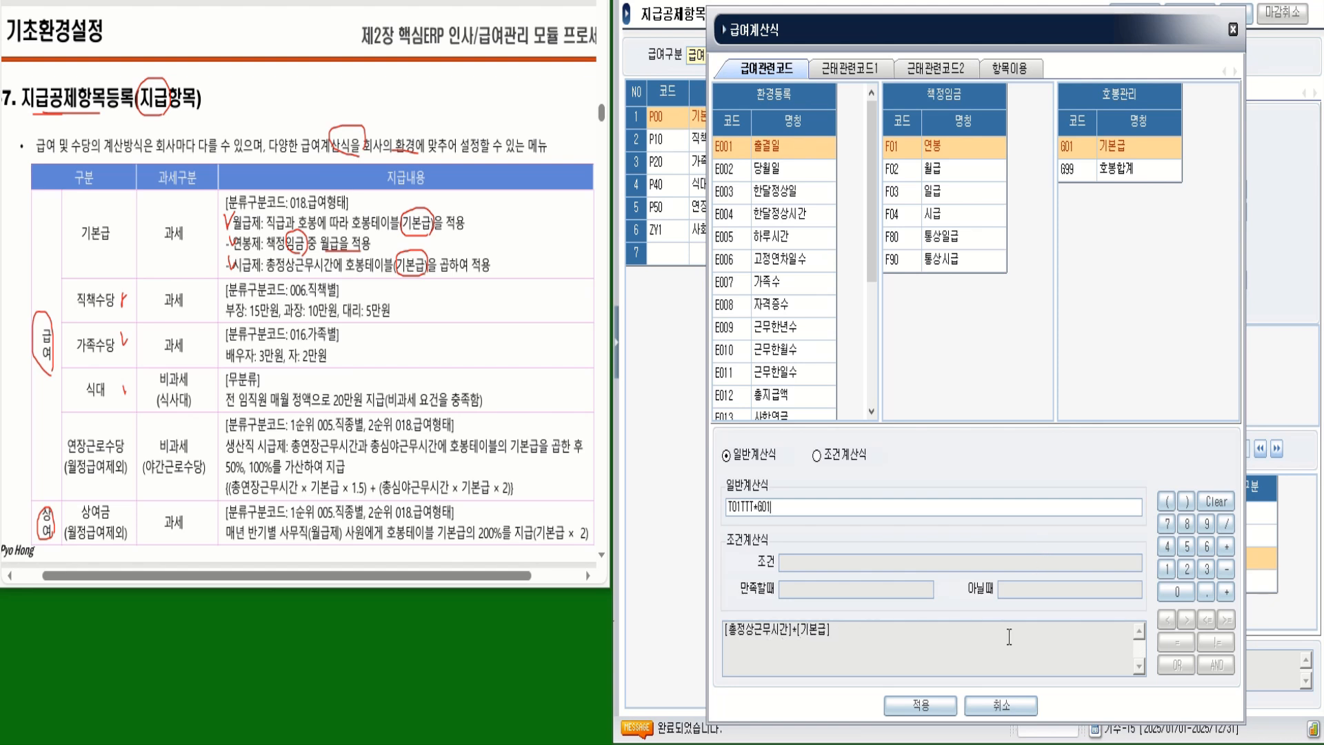
click(921, 705)
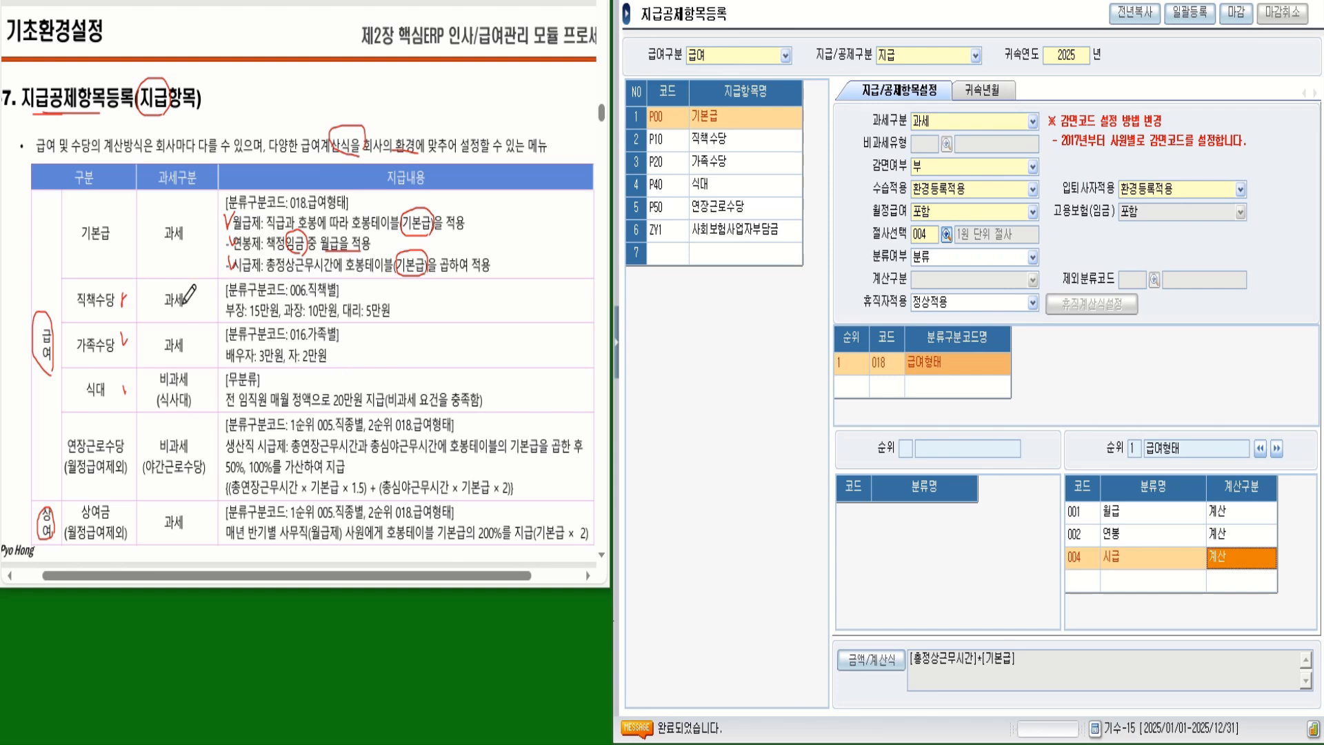
- Circle 과세 in the 직책수당 row on the lesson page and set P10 직책수당 to 분류 with classification code 006 직책별
mouse_move(186, 314)
mouse_down()
mouse_move(154, 314)
mouse_move(190, 285)
mouse_move(178, 315)
mouse_up()
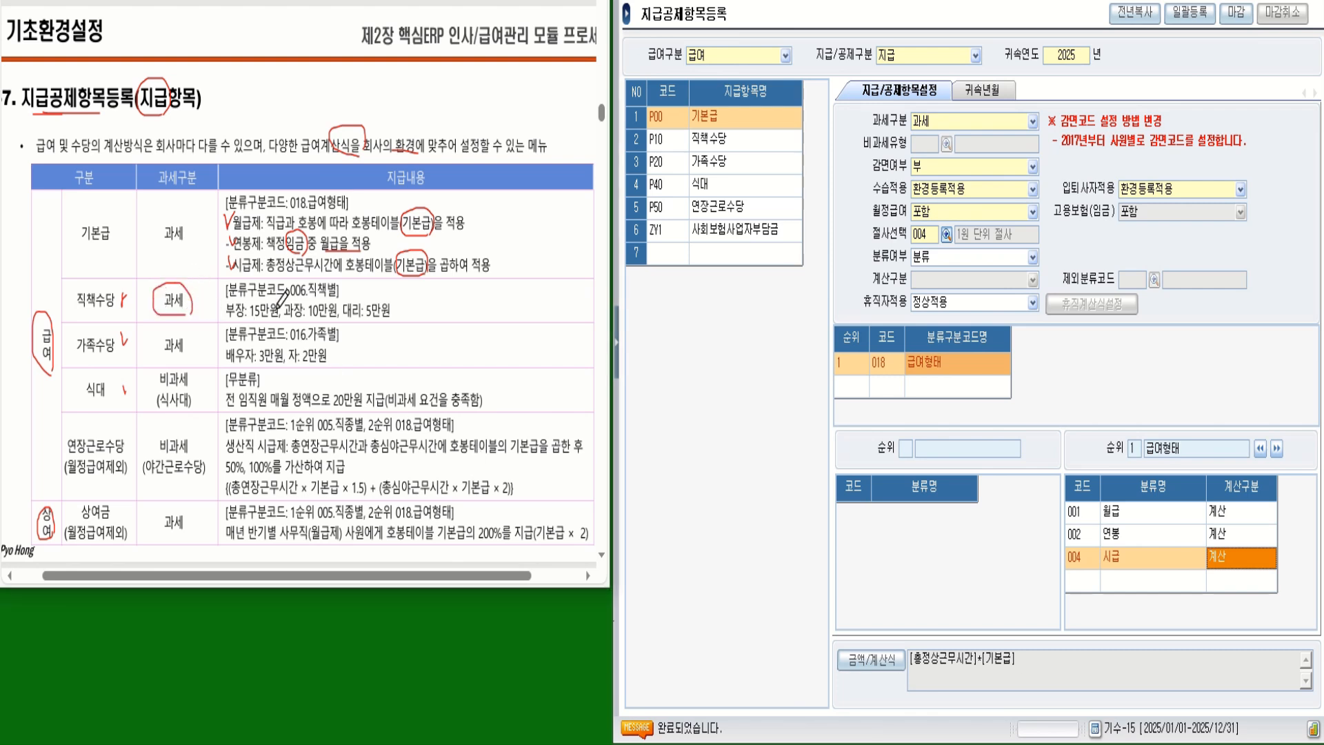
click(712, 143)
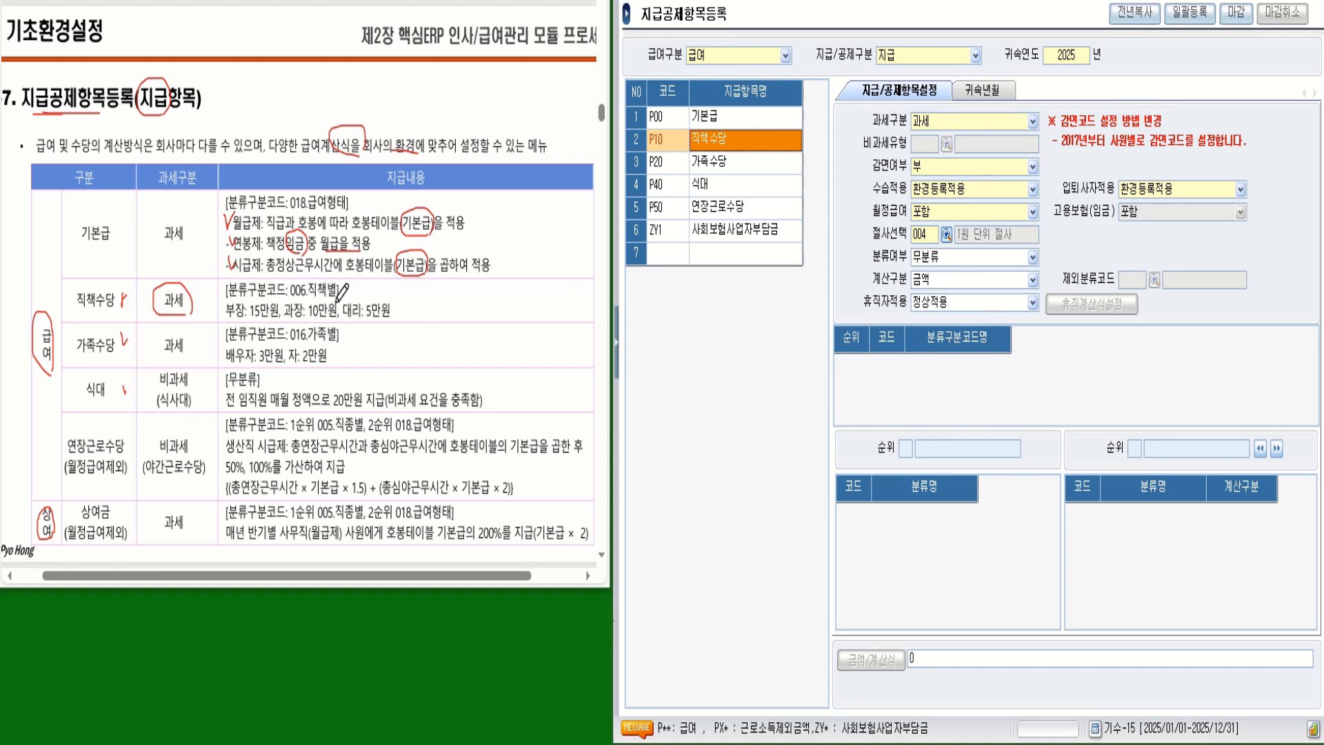
click(955, 257)
click(944, 289)
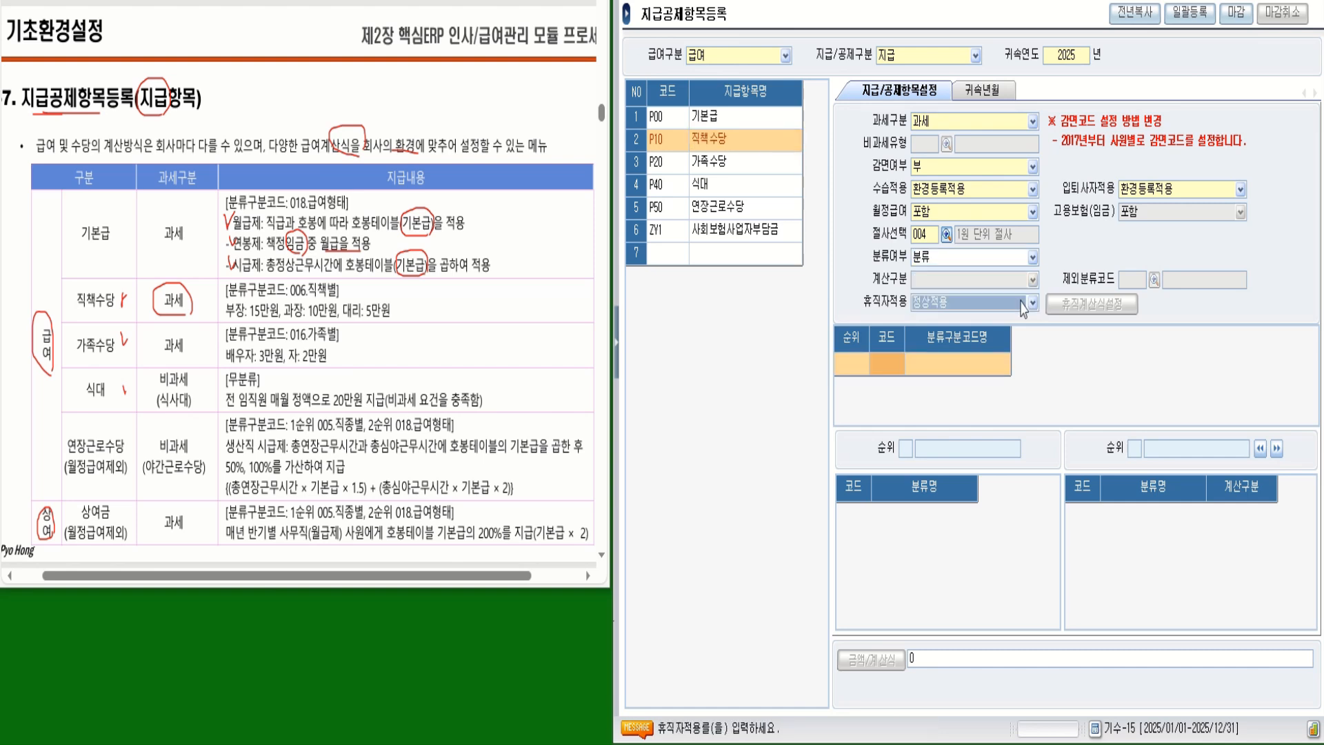
click(893, 371)
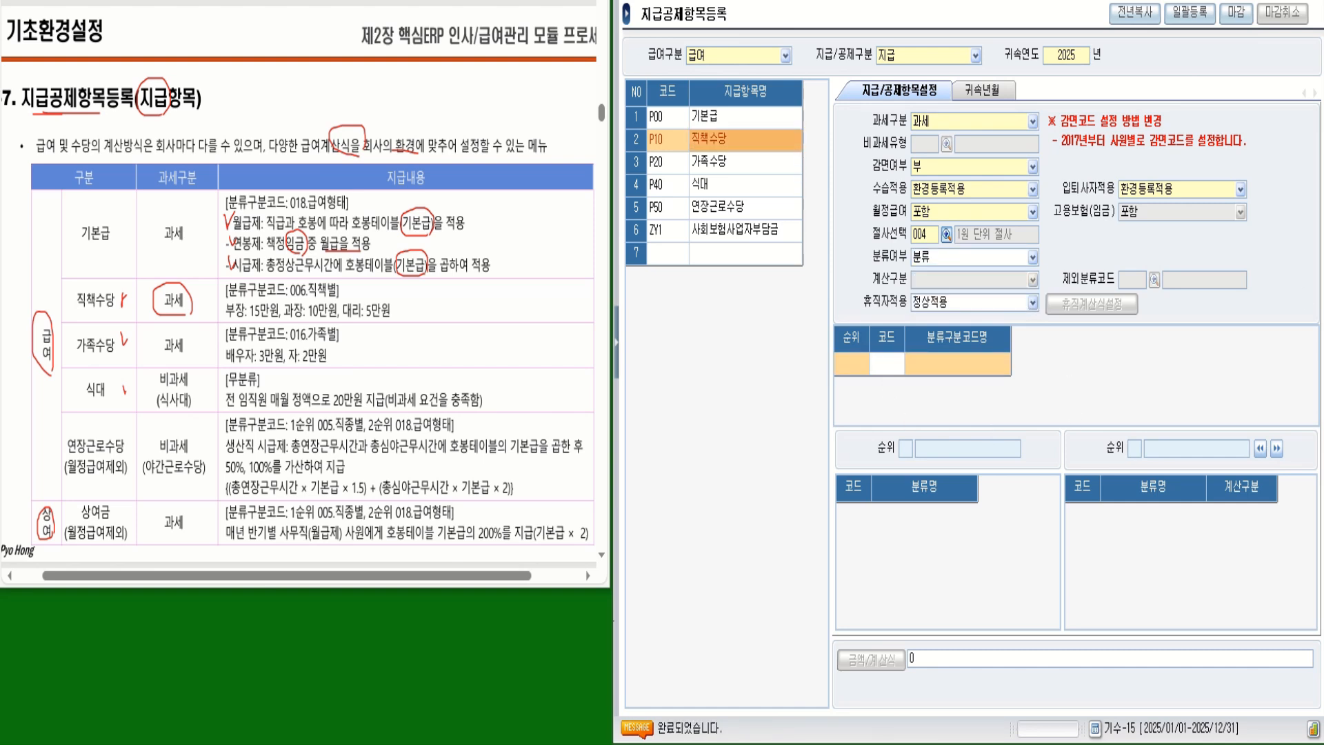
key(F2)
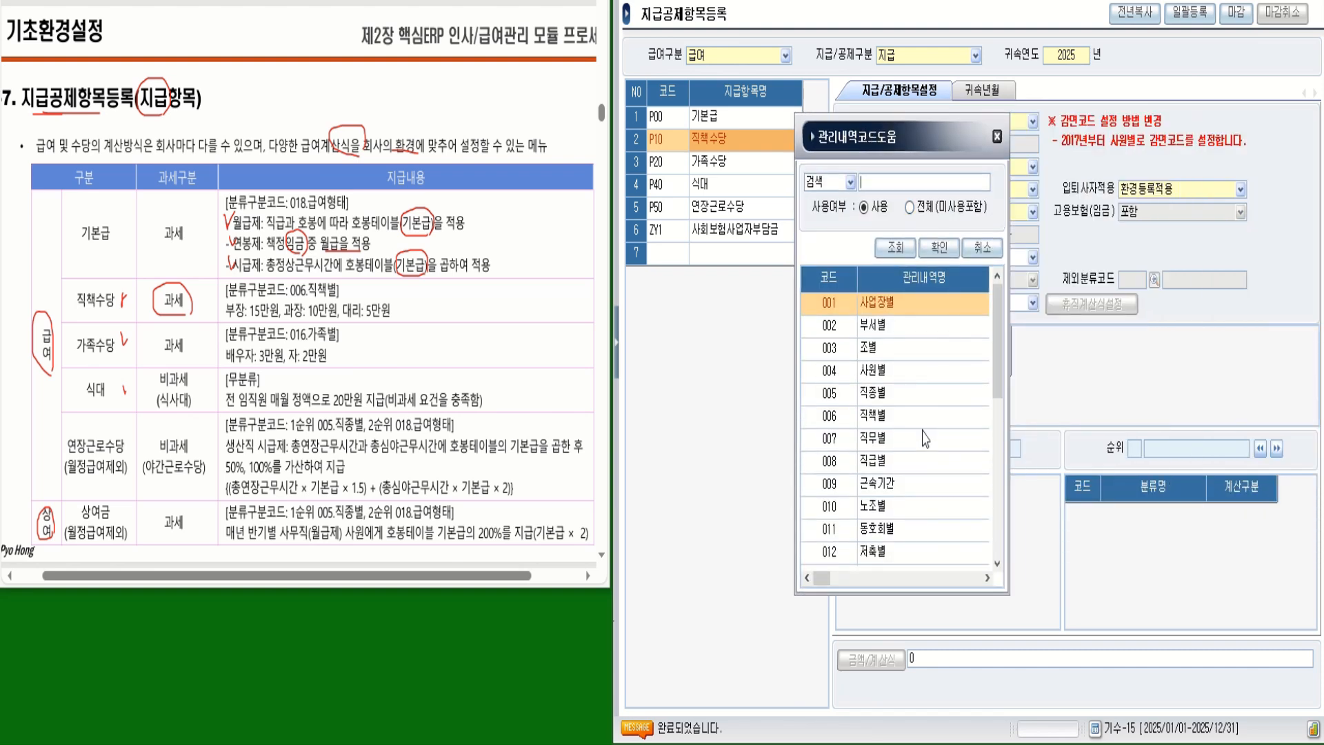
click(897, 423)
double_click(898, 424)
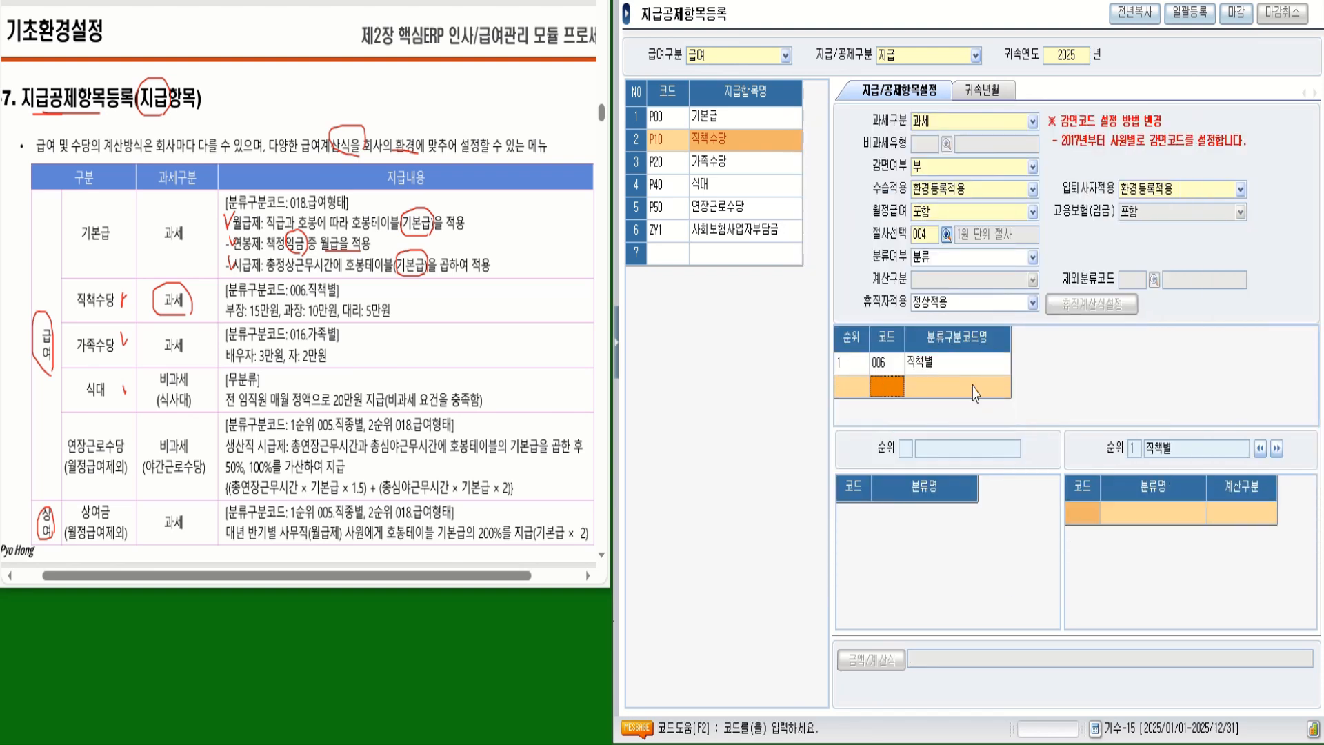
- Add 400 부장 to the 직책별 classification with 계산구분 금액 and an amount of 150,000
click(1083, 514)
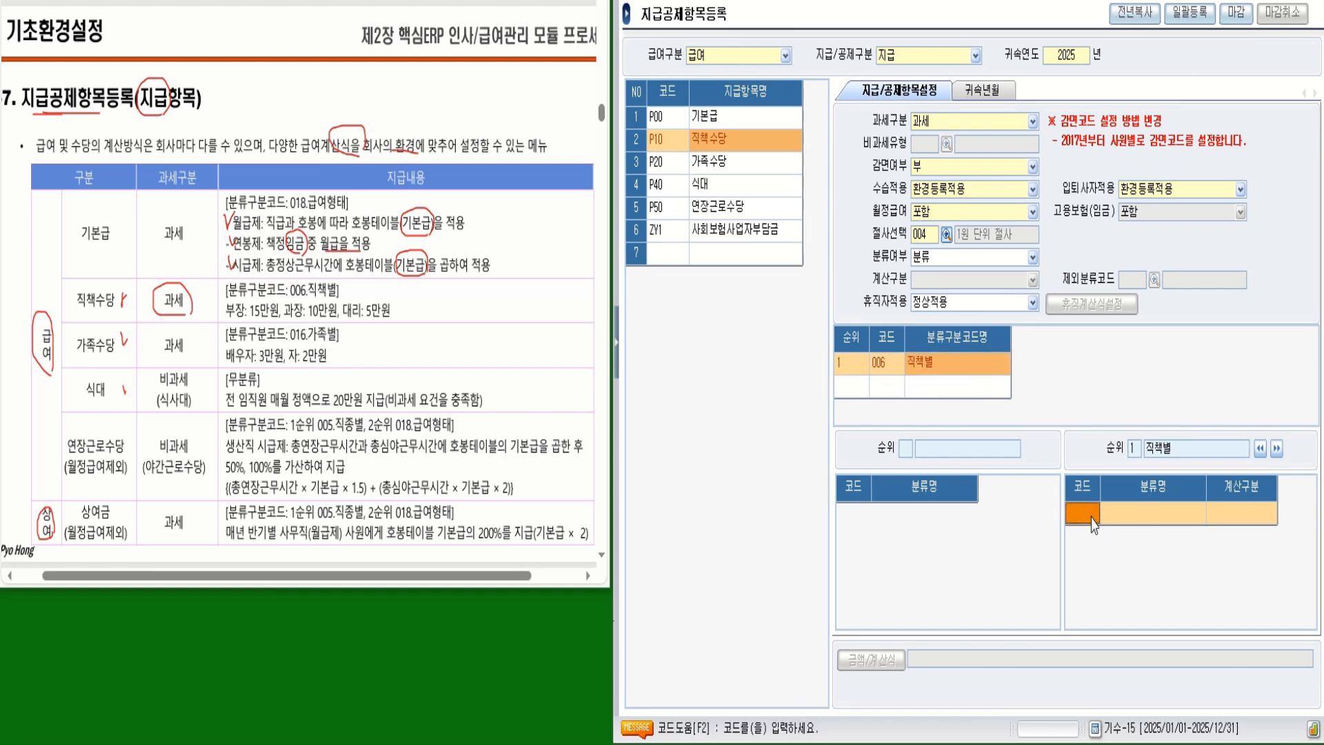
key(F2)
drag(1111, 168, 843, 174)
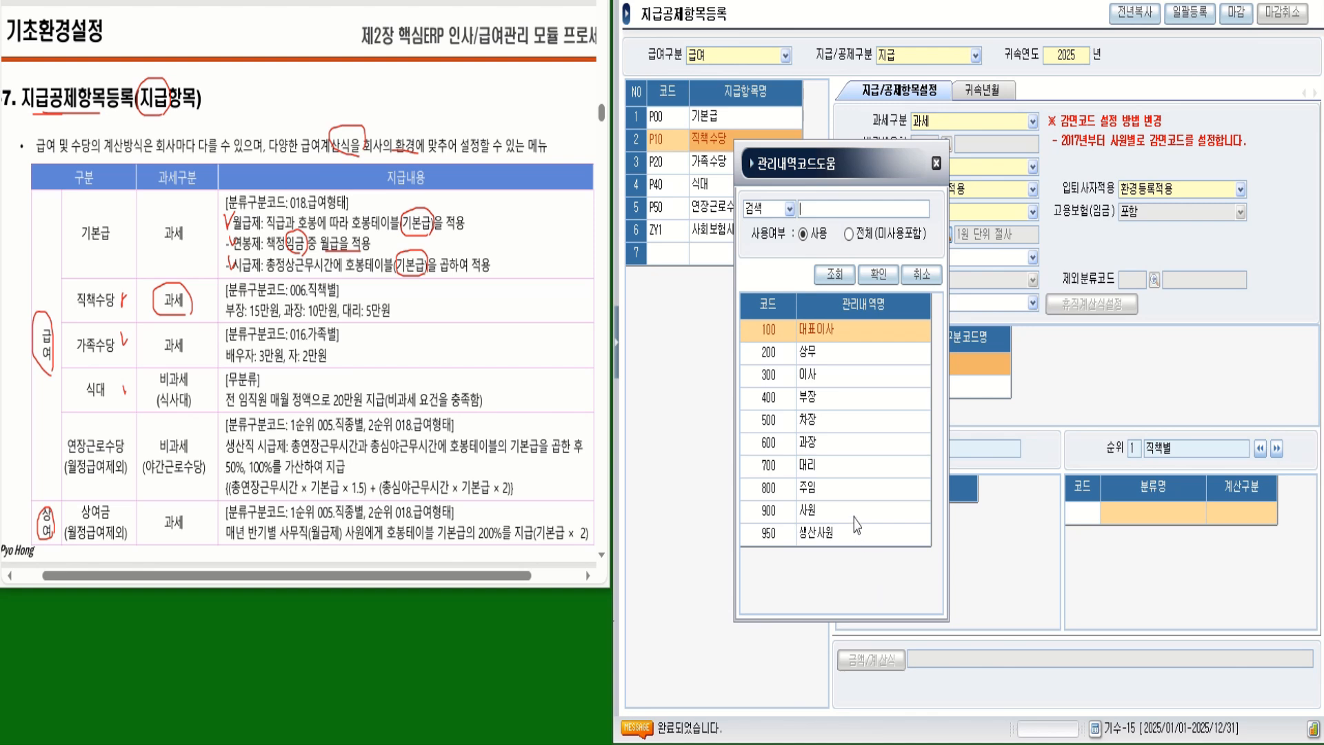
double_click(802, 404)
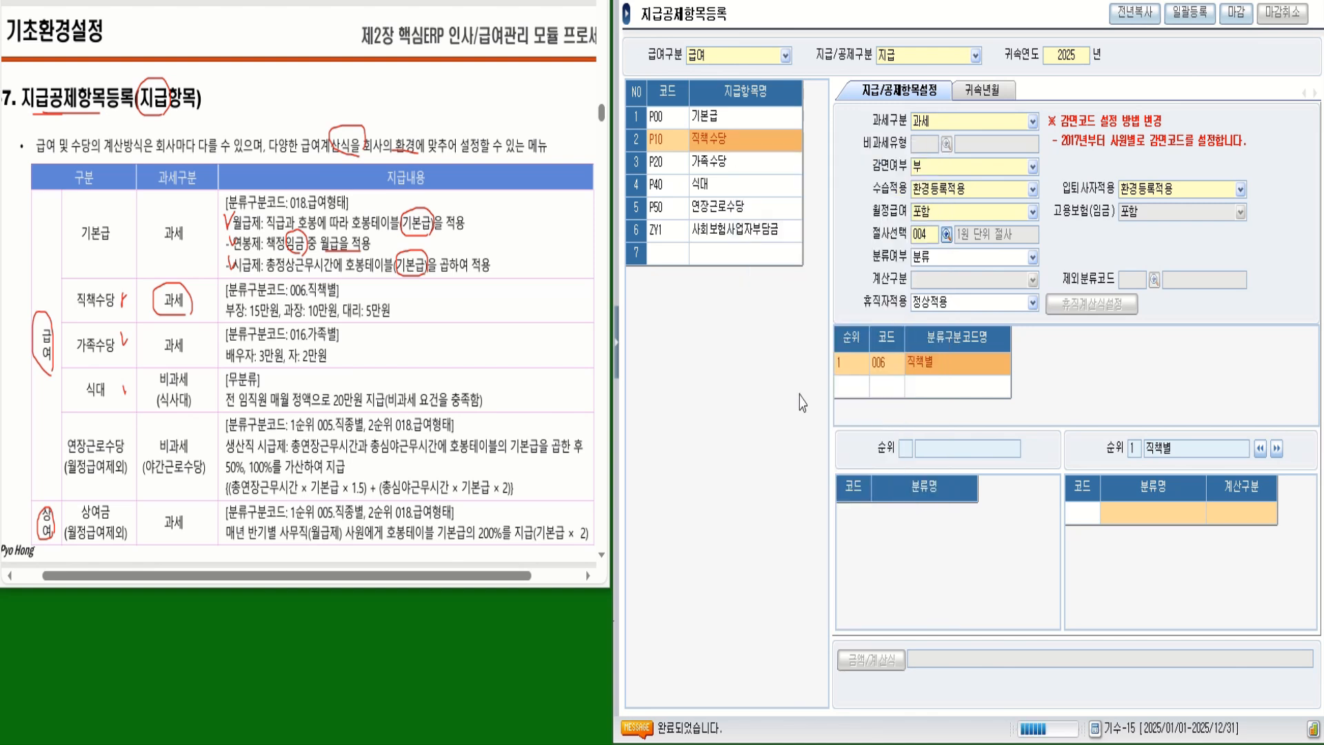
click(1239, 515)
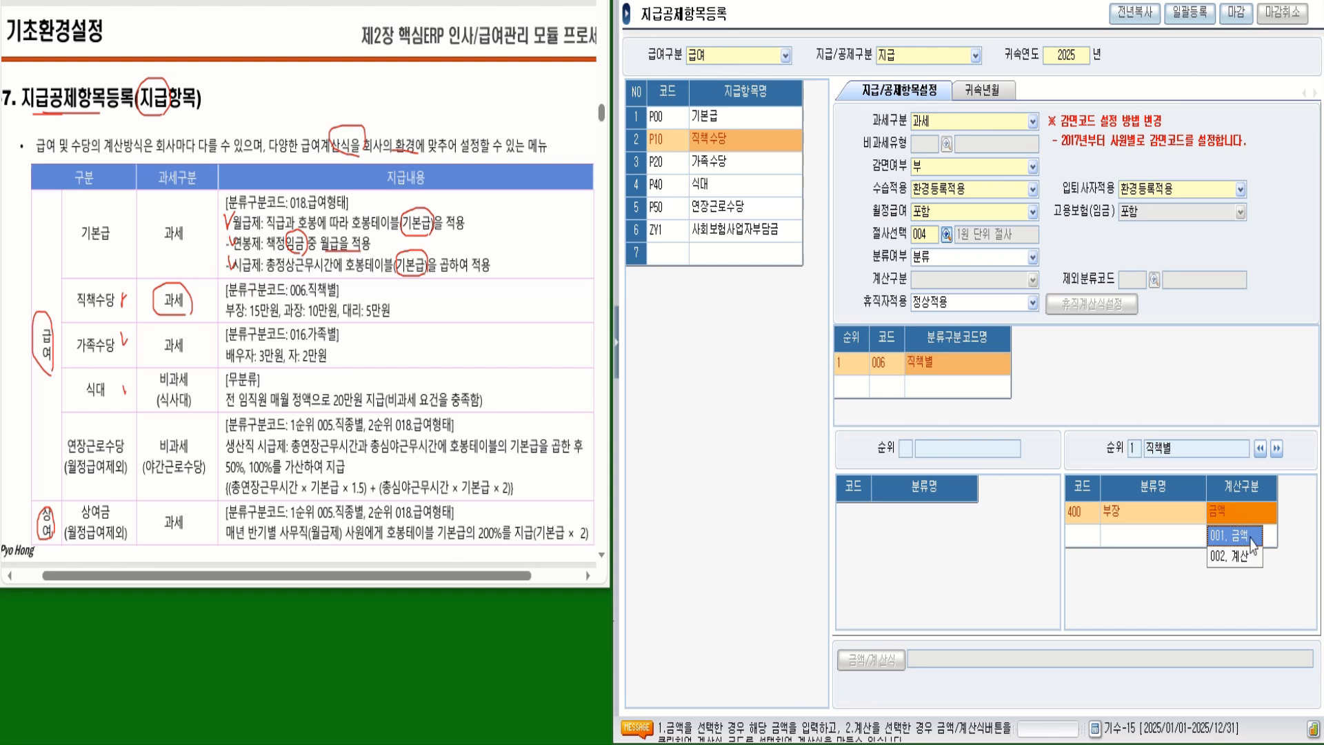
click(1252, 538)
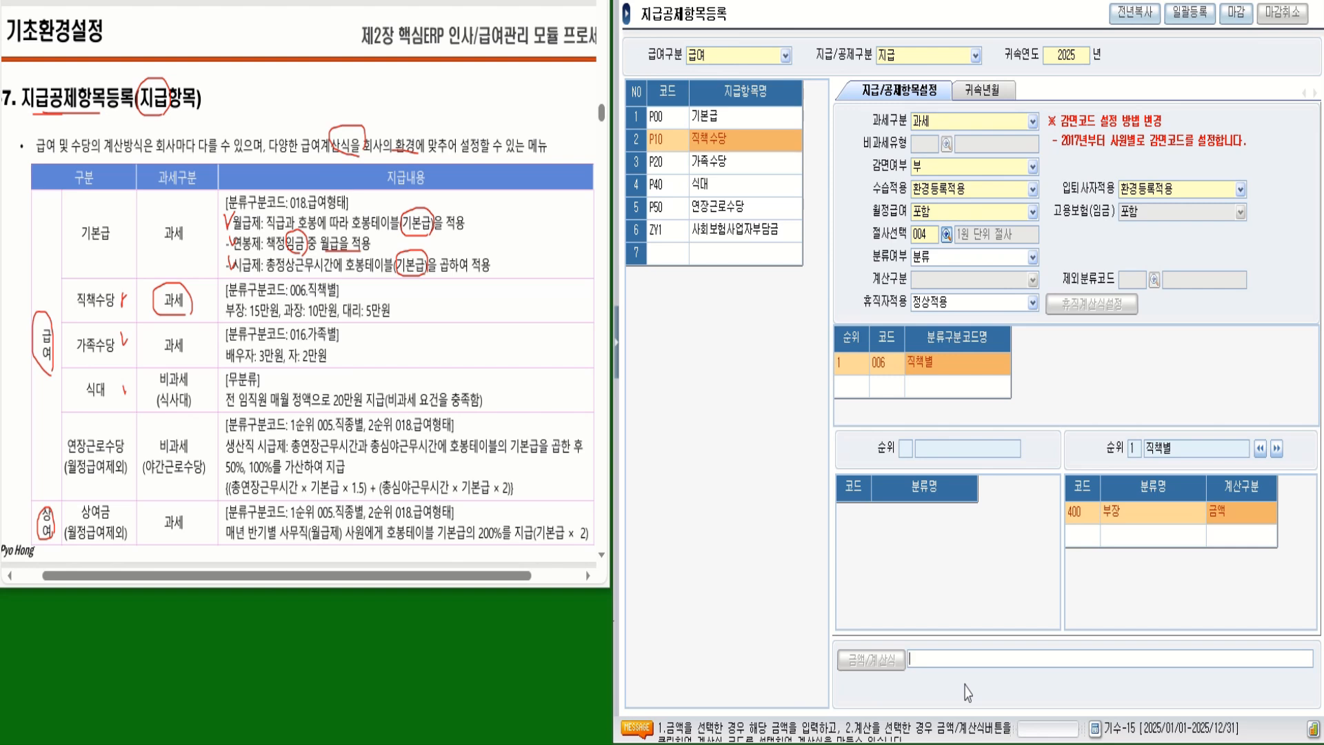
text(150000)
key(Return)
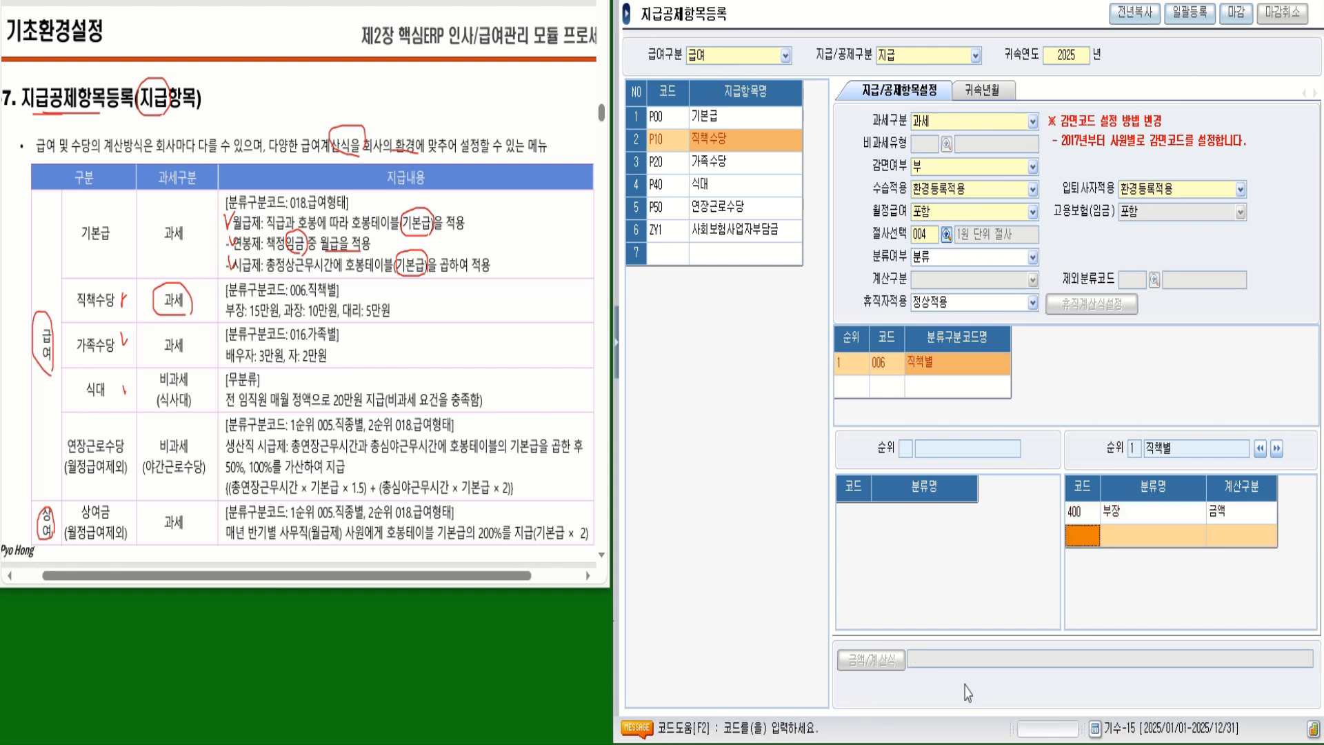
click(1119, 519)
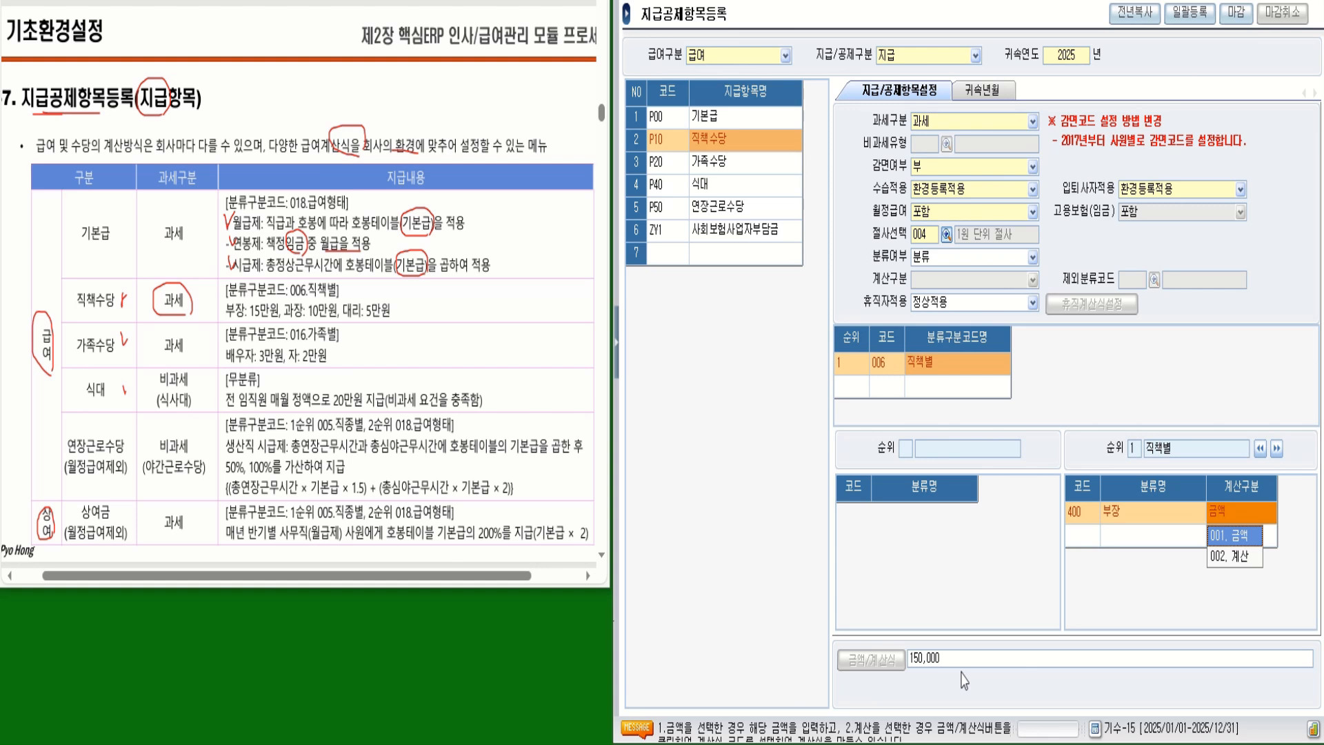
- Add 600 과장 to the 직책별 classification with 계산구분 금액 and an amount of 100,000
click(1088, 543)
key(F2)
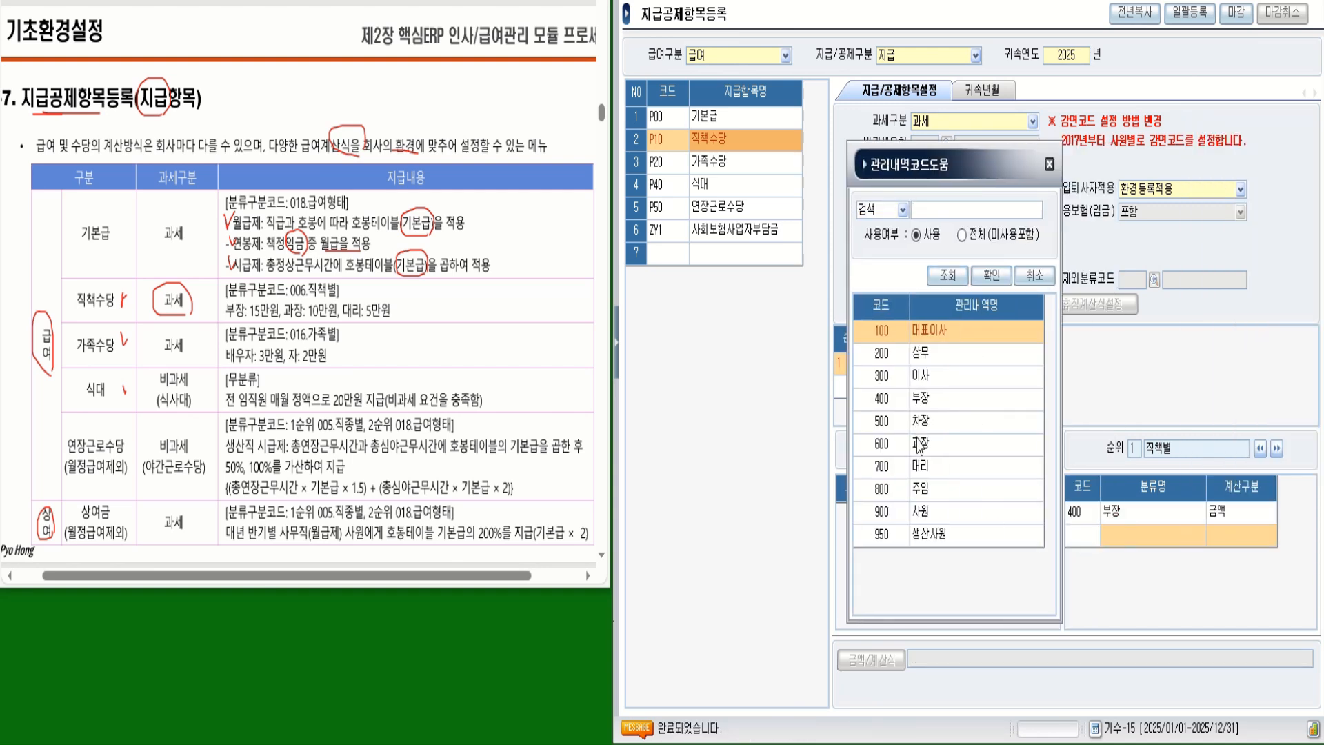
double_click(922, 447)
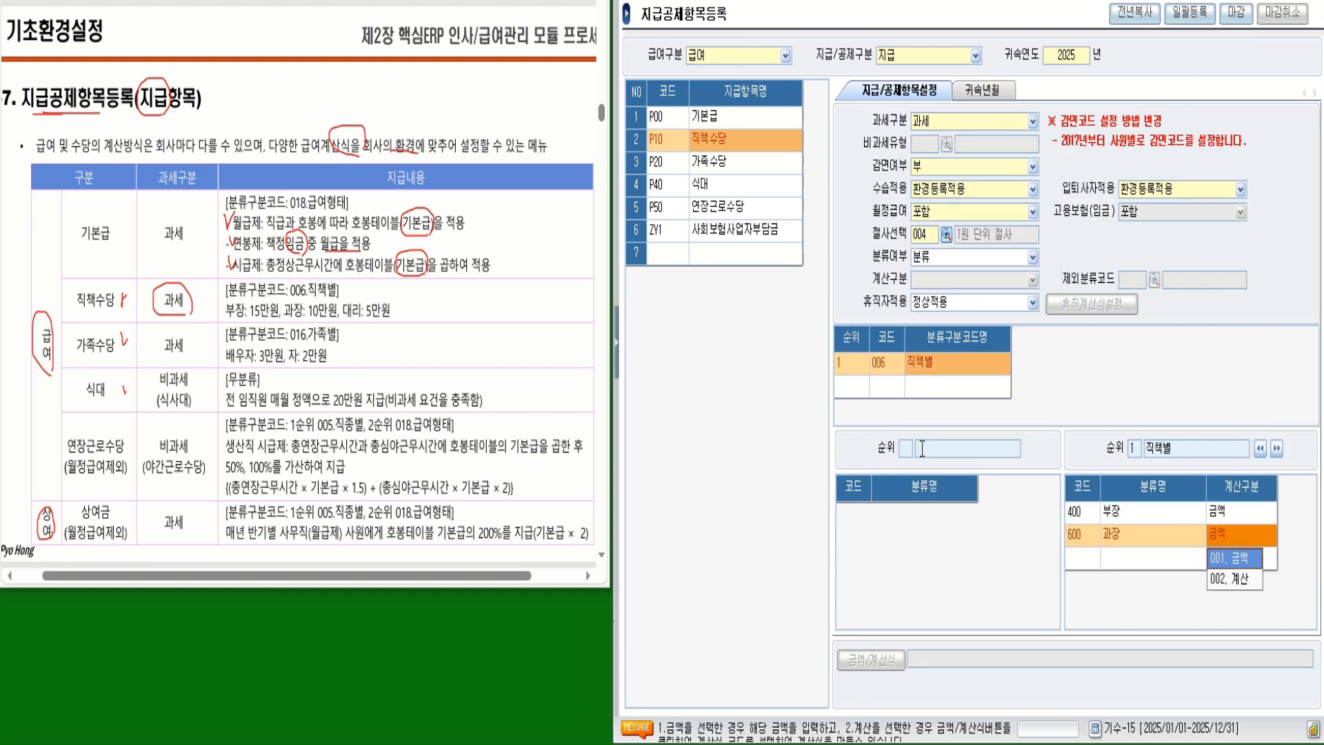
click(1228, 564)
text(100000)
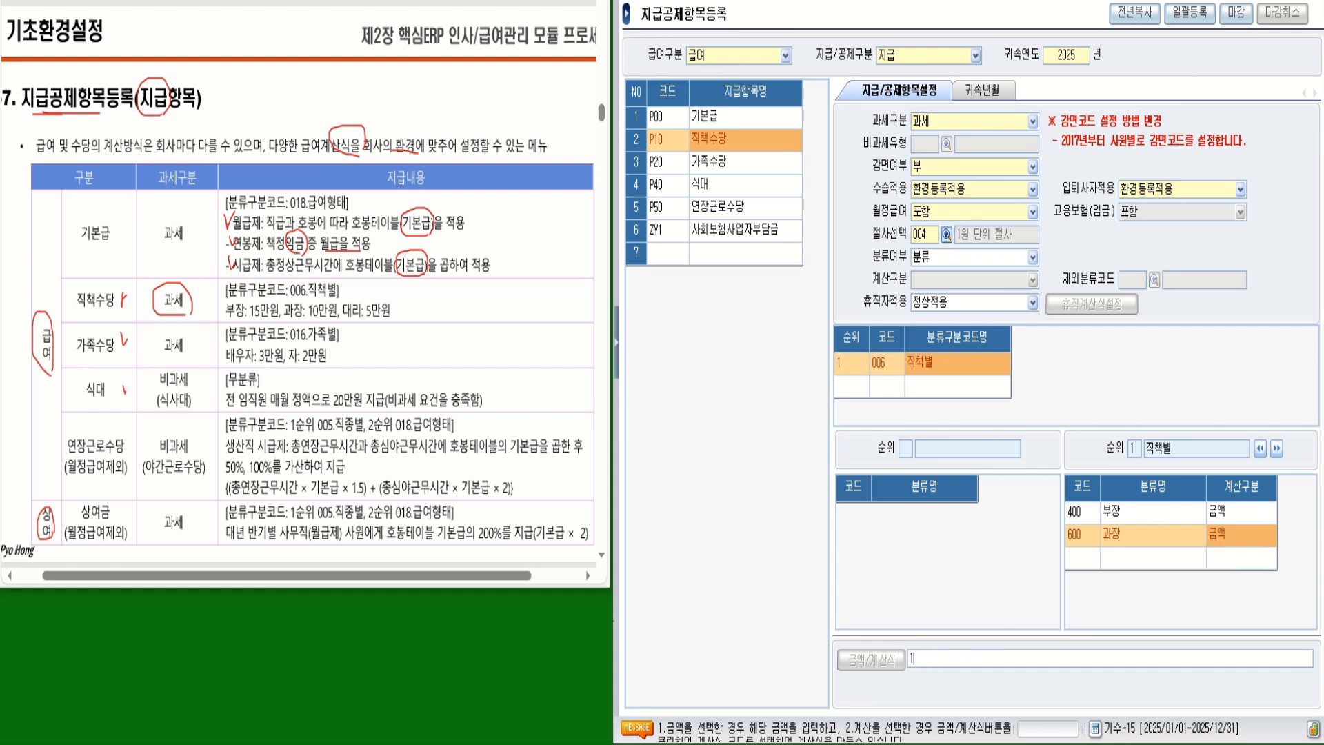
key(Return)
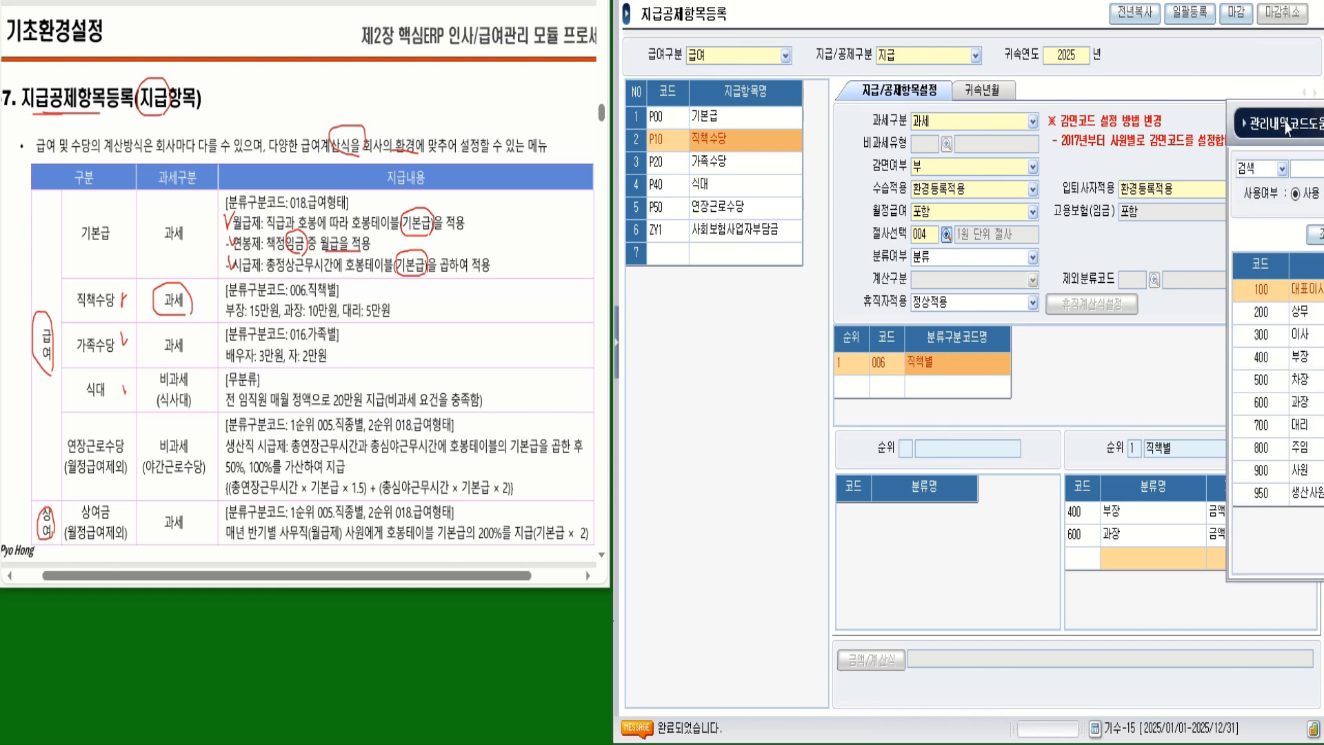
- Add 700 대리 with 계산구분 금액 and an amount of 50,000, and check the amounts of all three positions
key(F2)
double_click(897, 488)
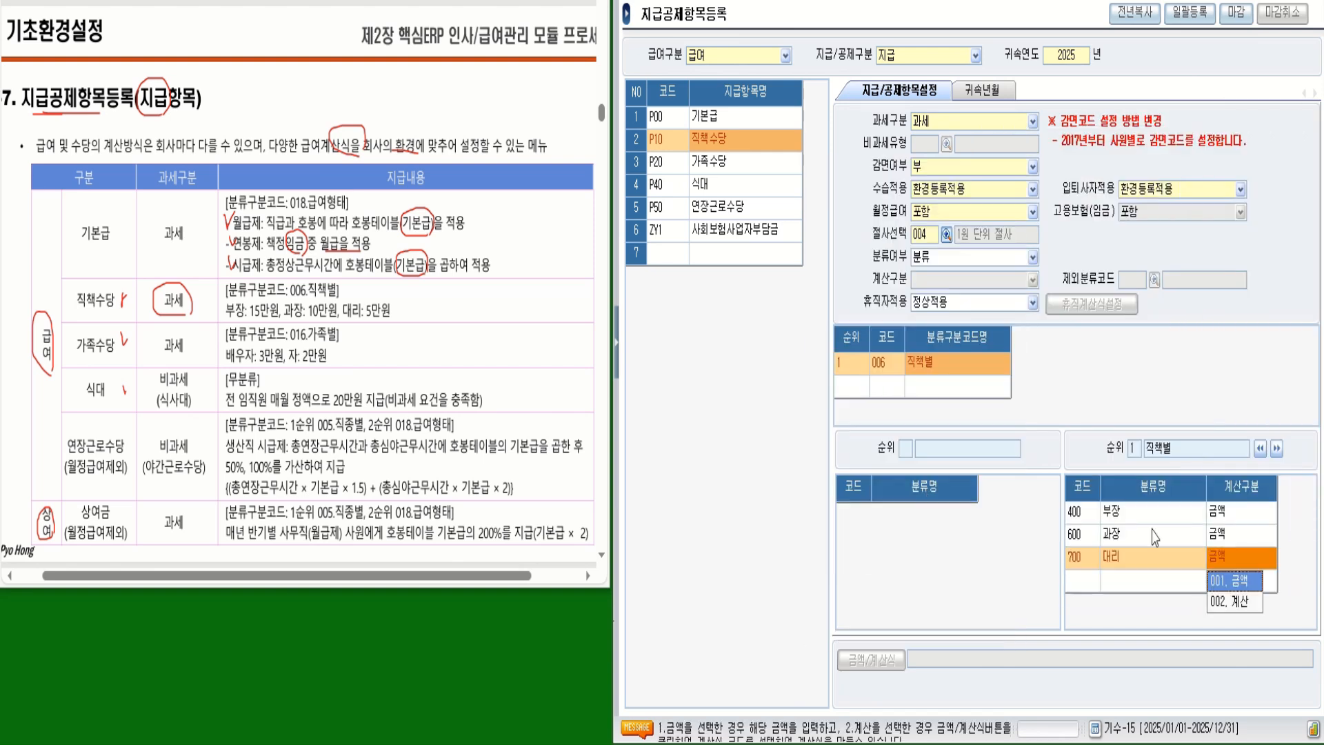
click(1251, 583)
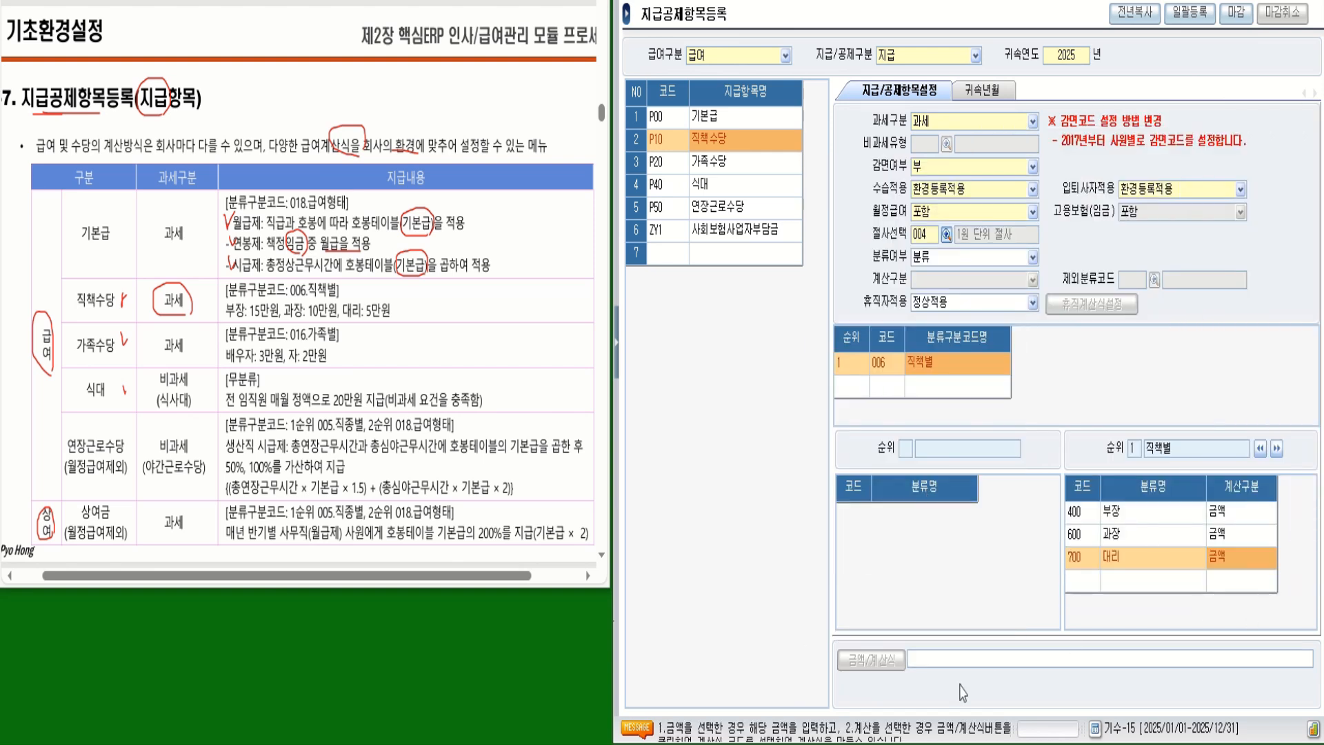
key(Return)
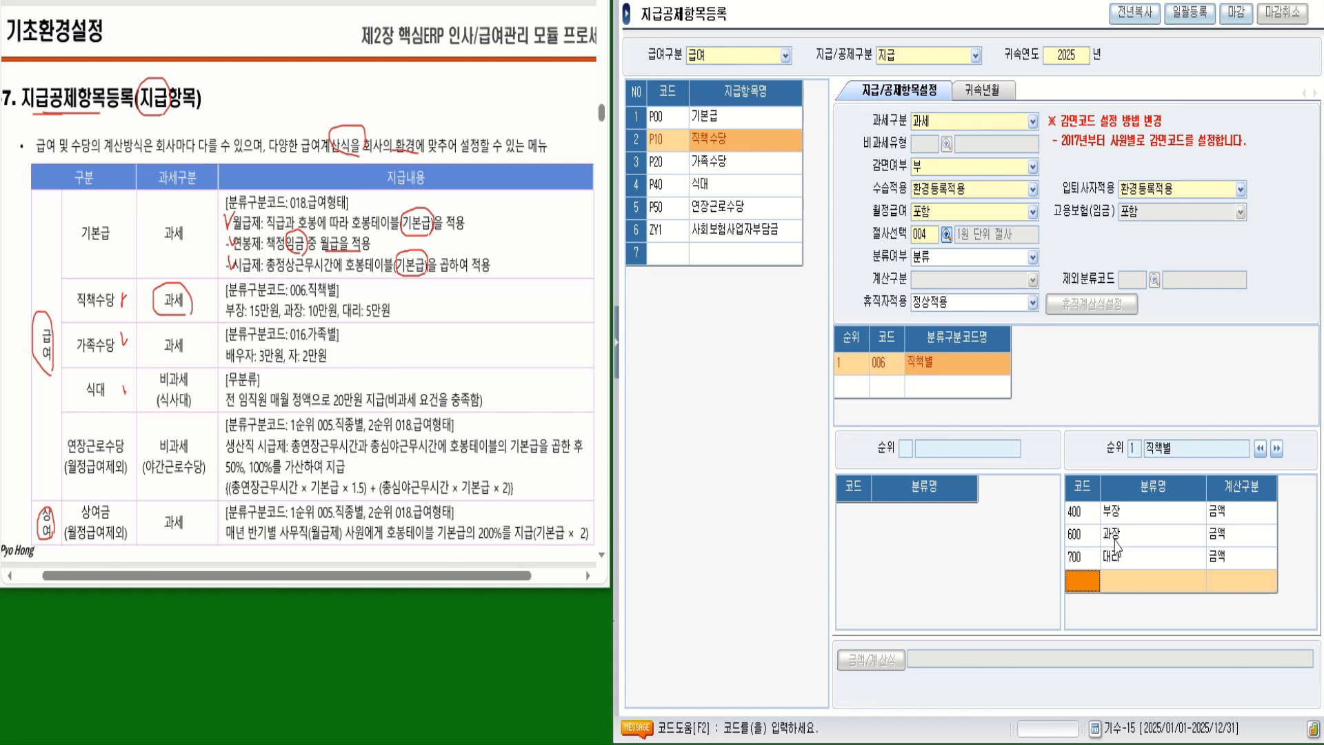
click(1121, 511)
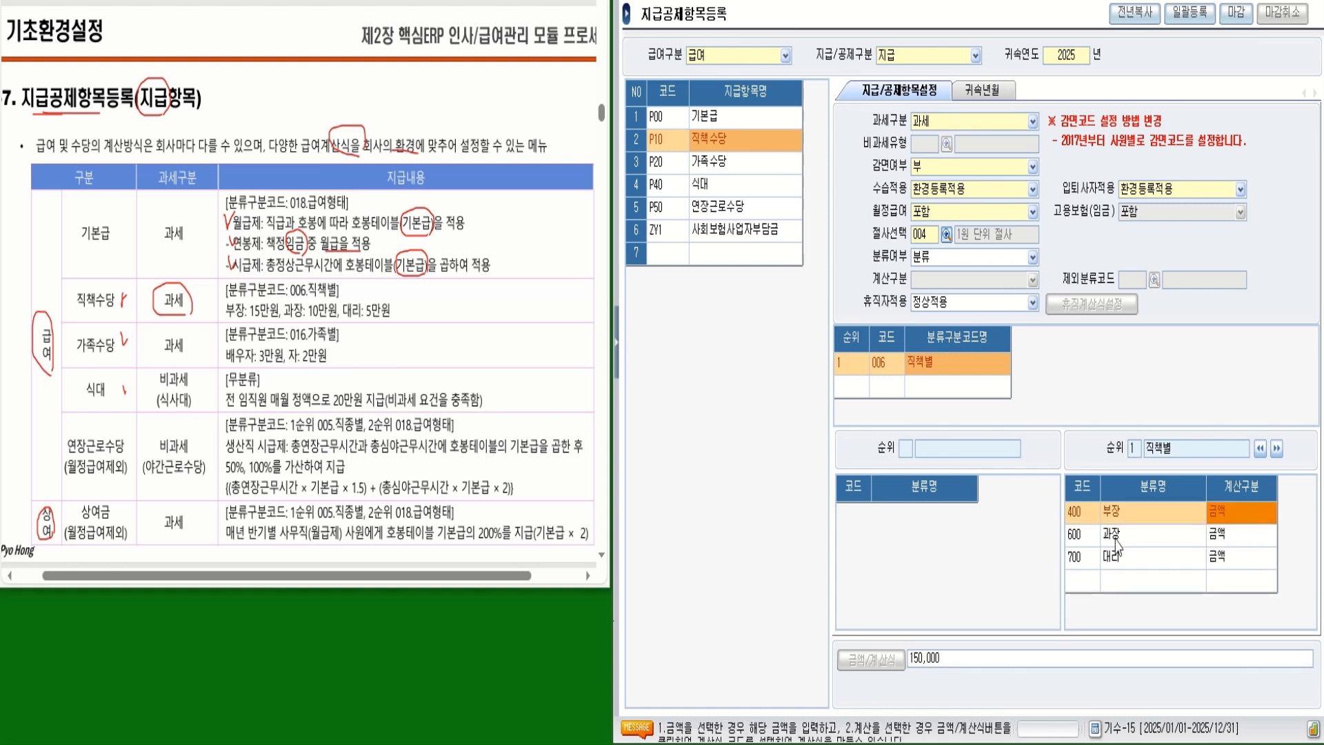
click(1116, 539)
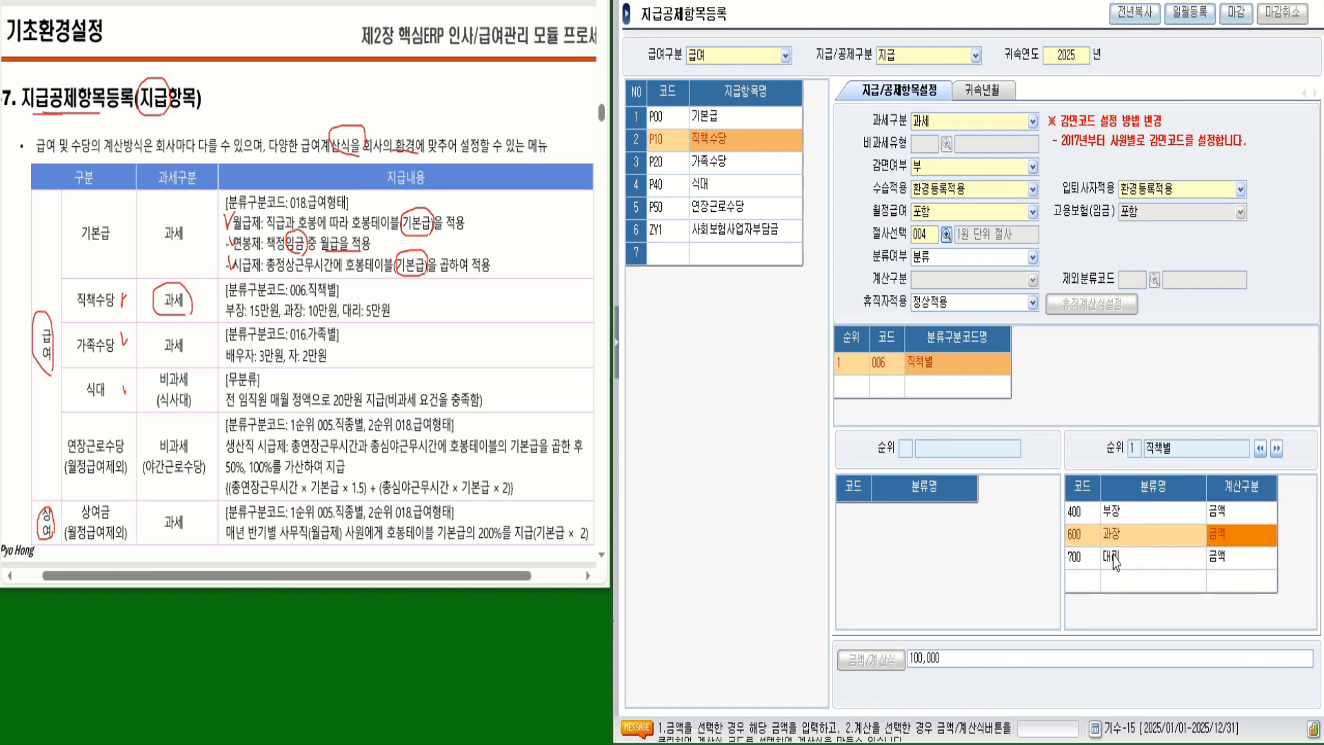
click(1116, 560)
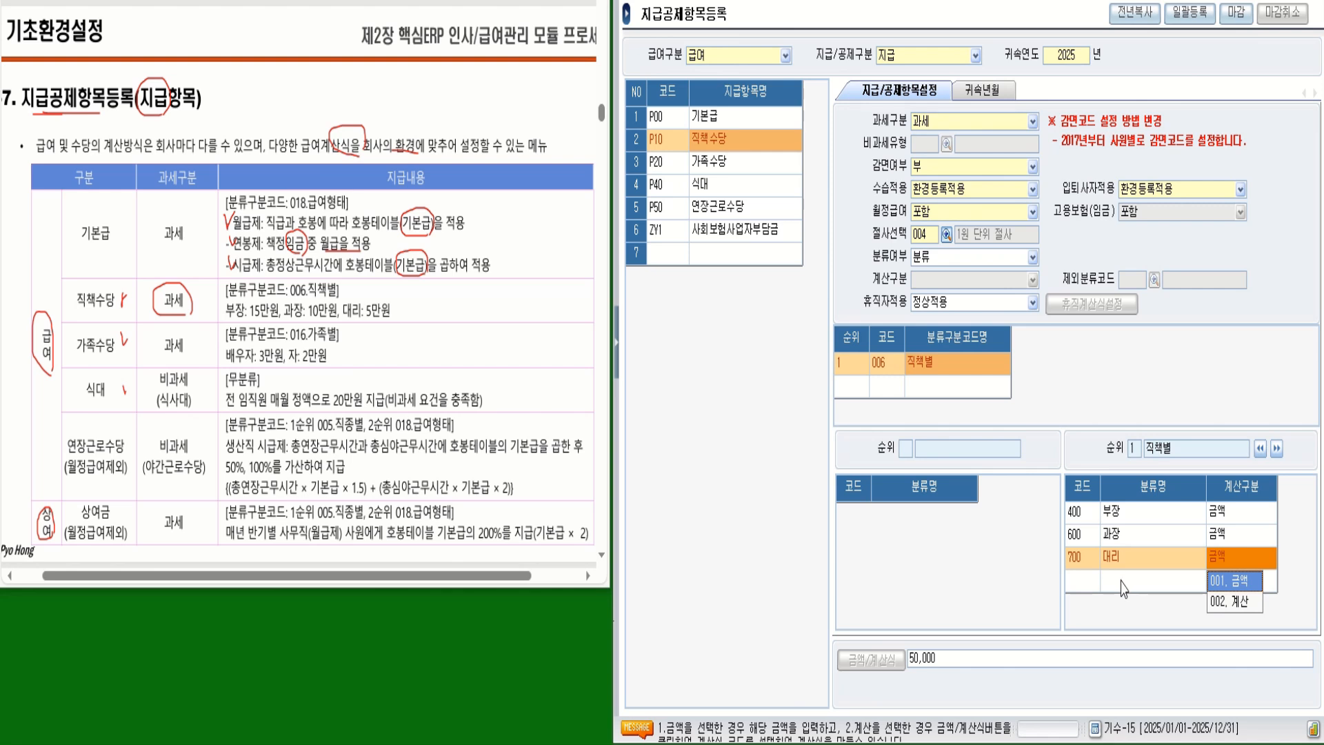
click(1124, 586)
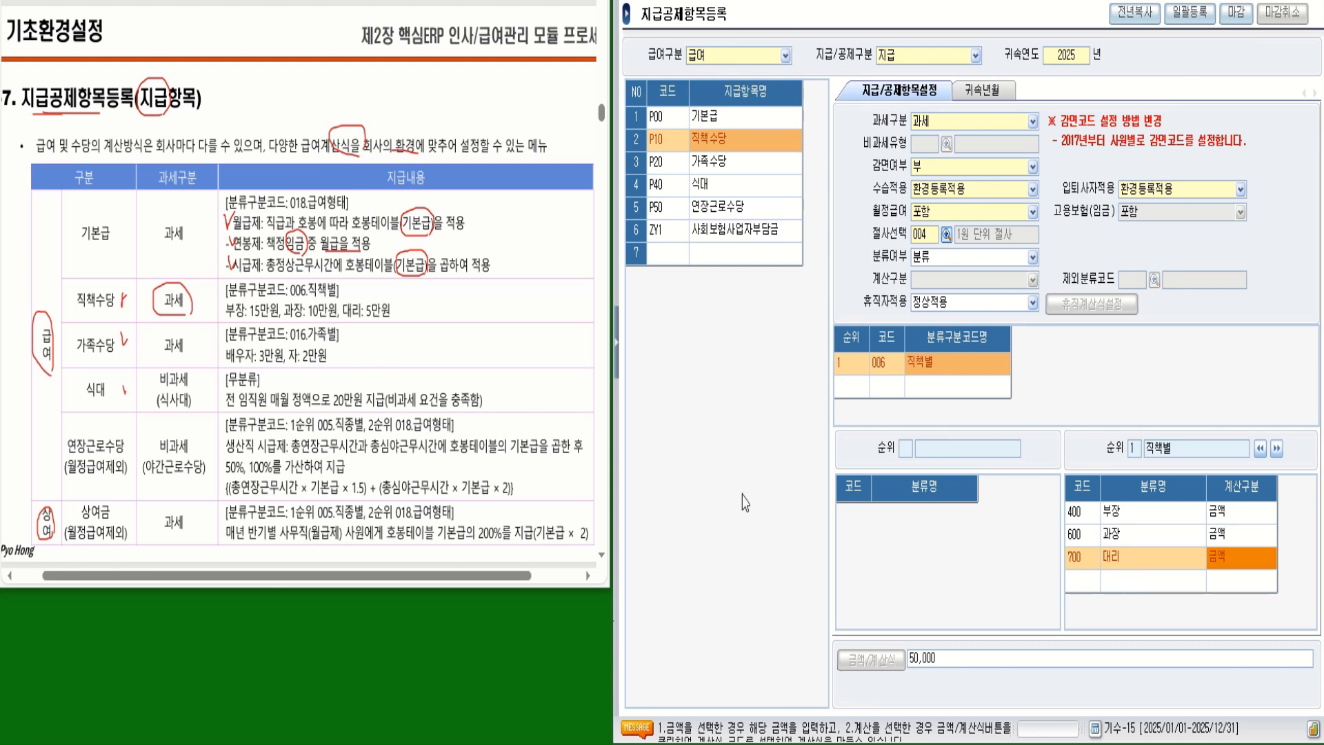
- Set P20 가족수당 to 분류 and assign it the classification code 016 가족별
click(676, 167)
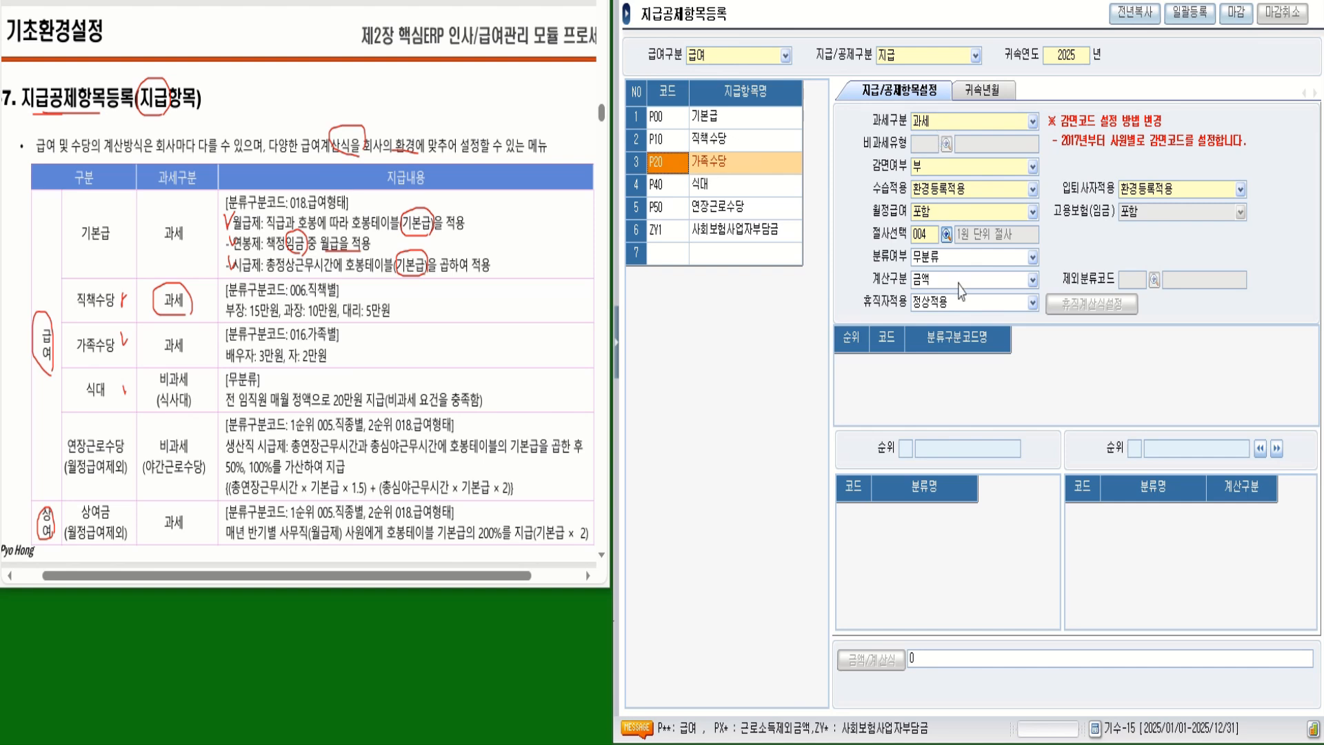
click(940, 258)
click(933, 290)
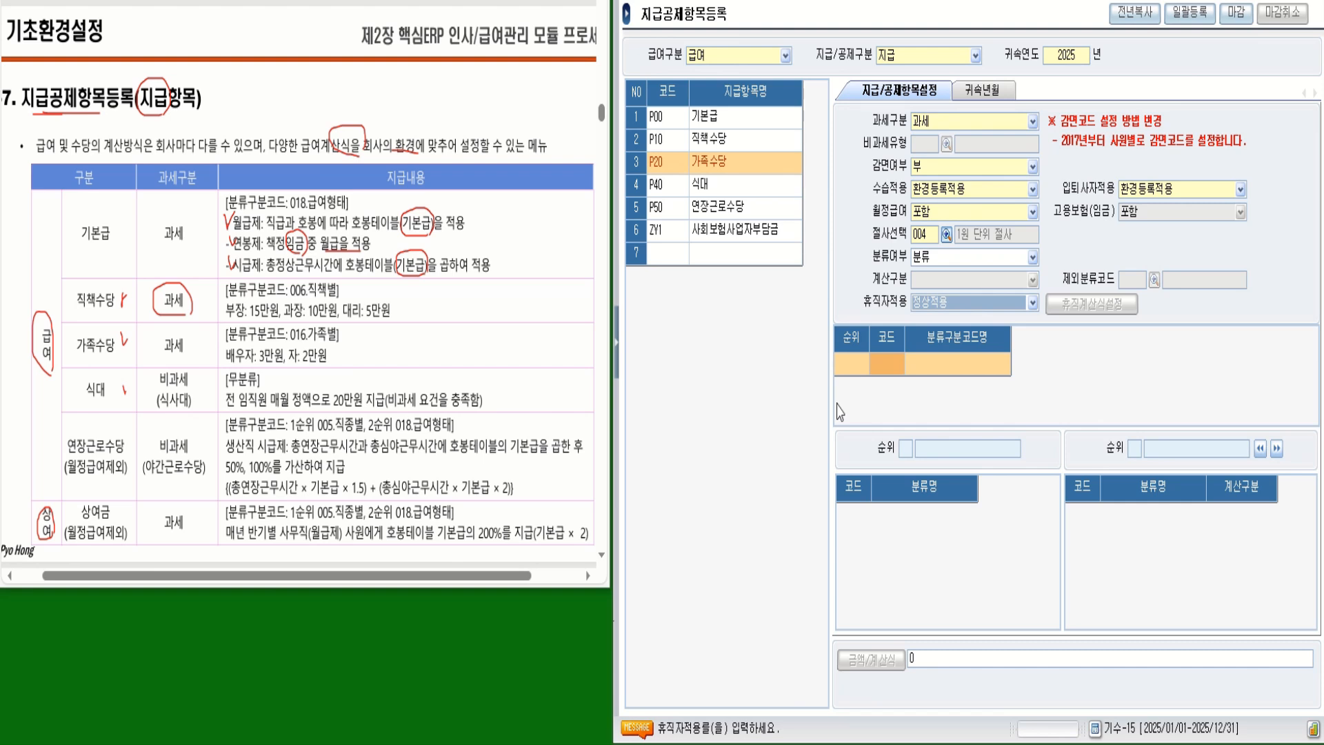
click(892, 366)
click(893, 365)
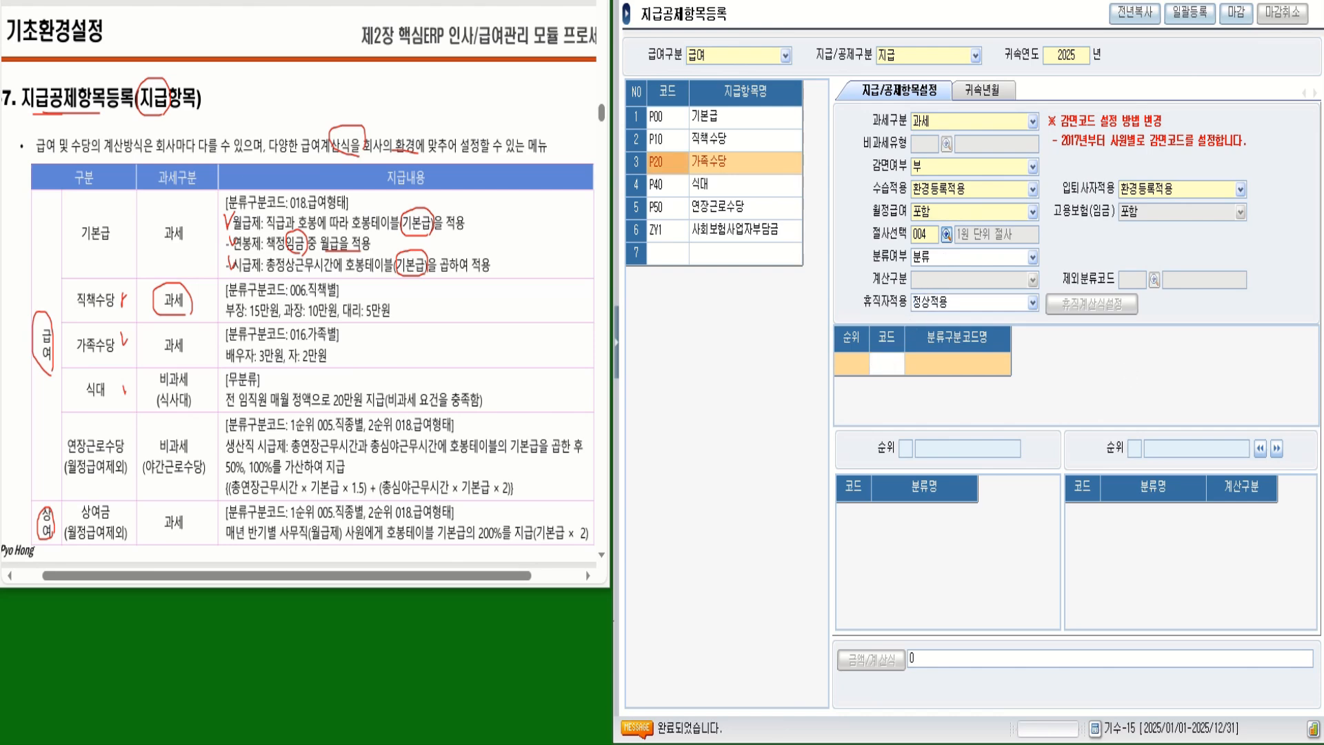
key(F2)
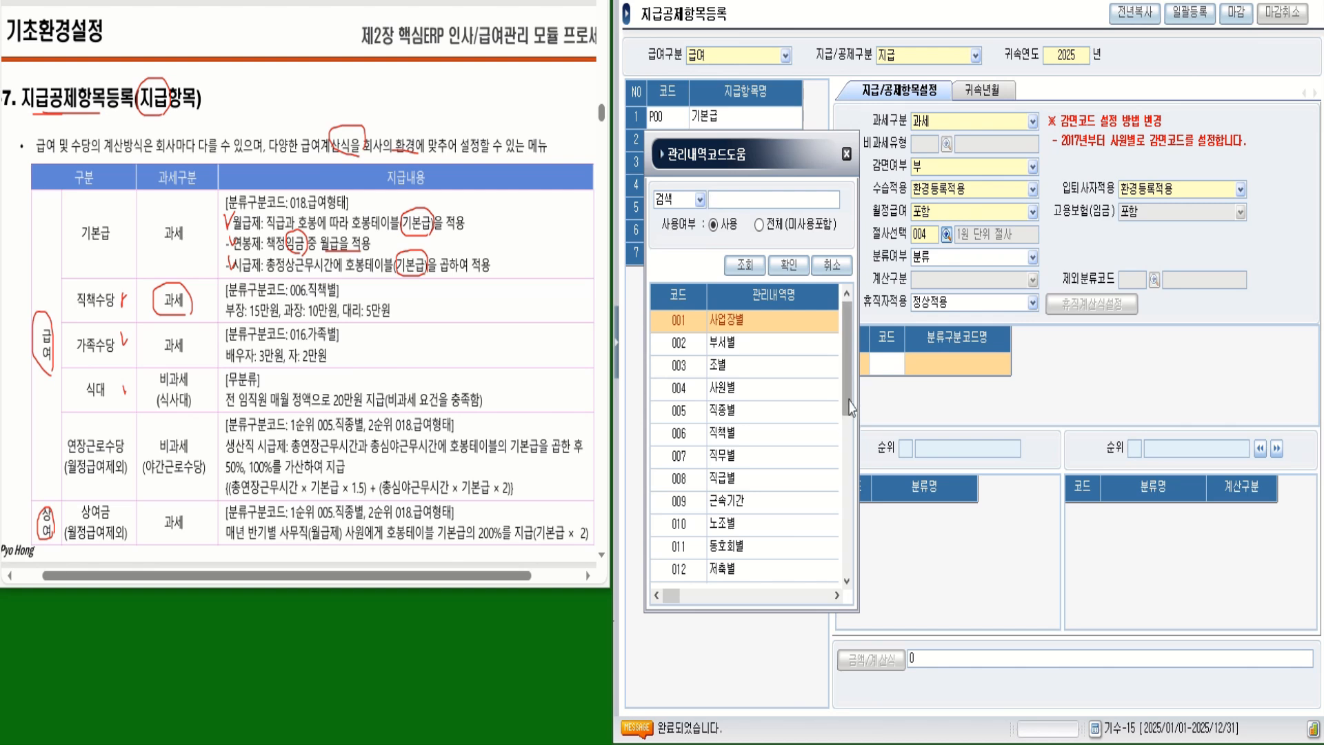
scroll(734, 517, down, 3)
double_click(735, 509)
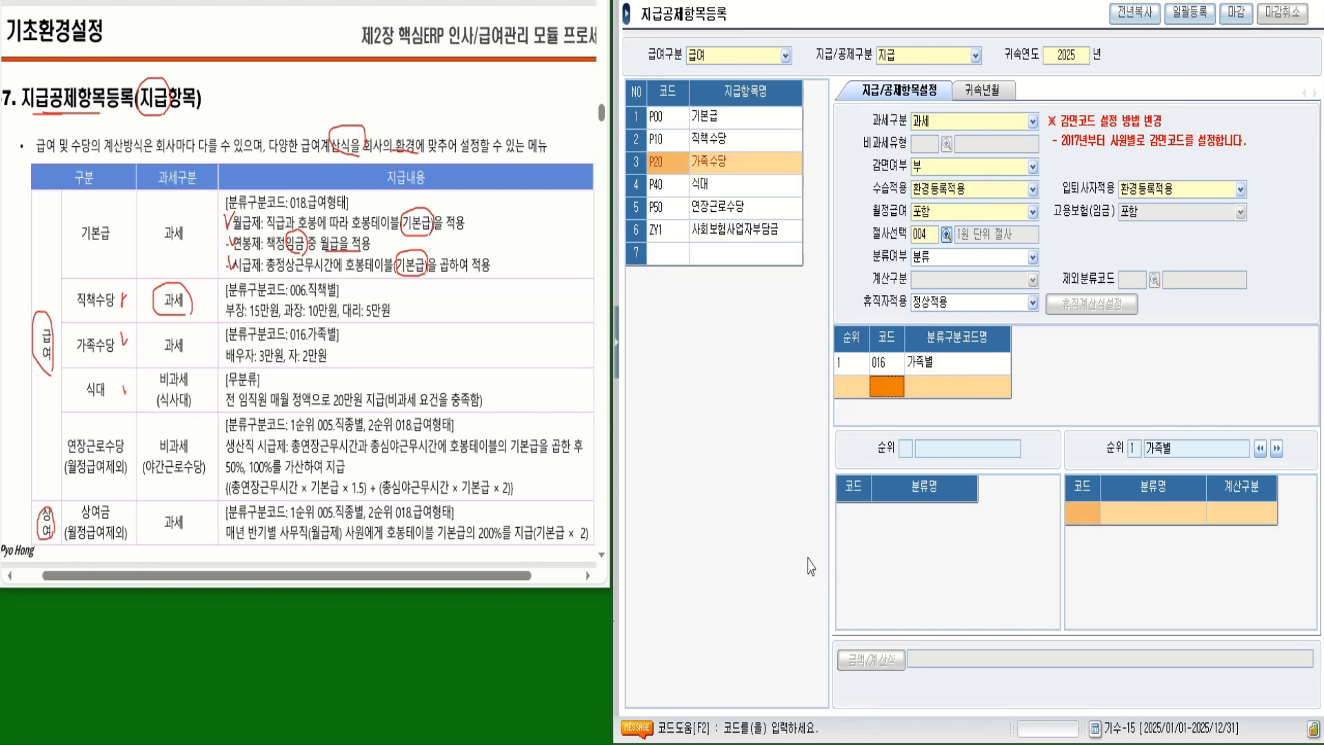
- Add 200 배우자 to the 가족별 classification with 계산구분 금액
click(1094, 516)
key(F2)
drag(1015, 122, 951, 123)
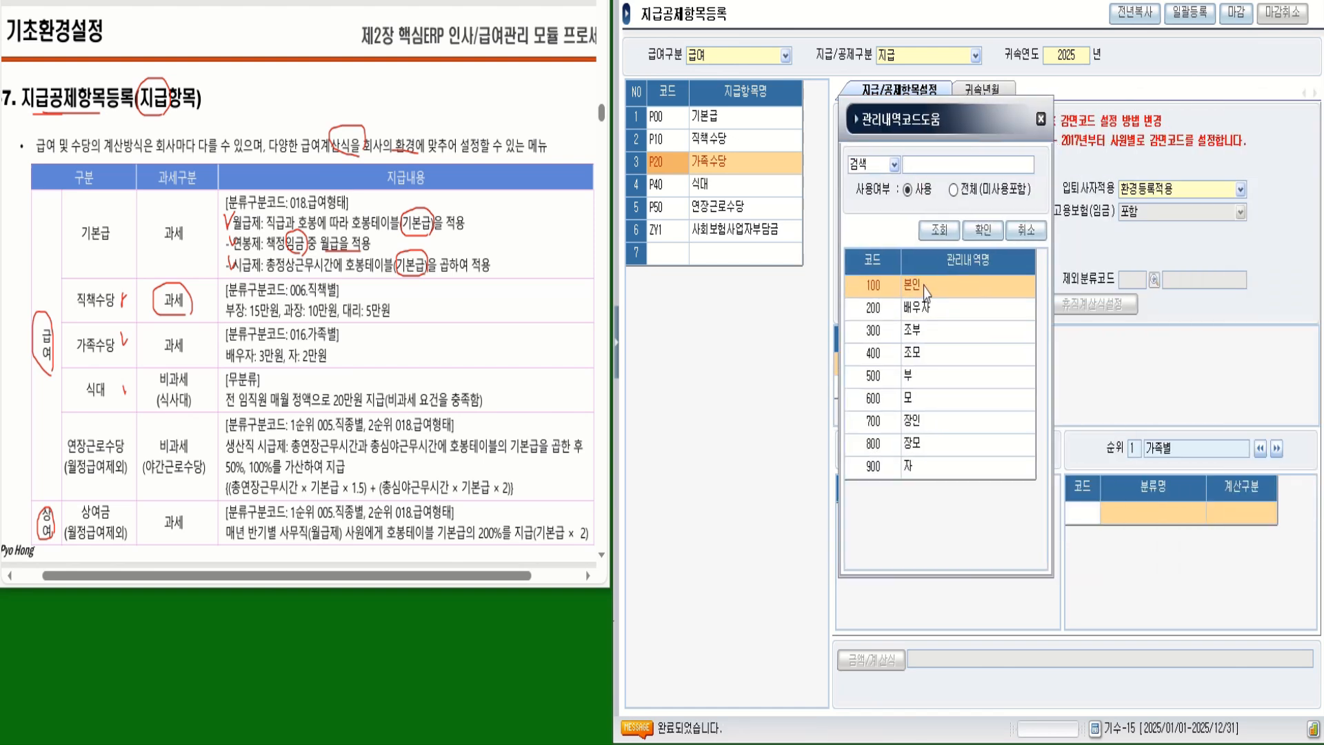
double_click(921, 317)
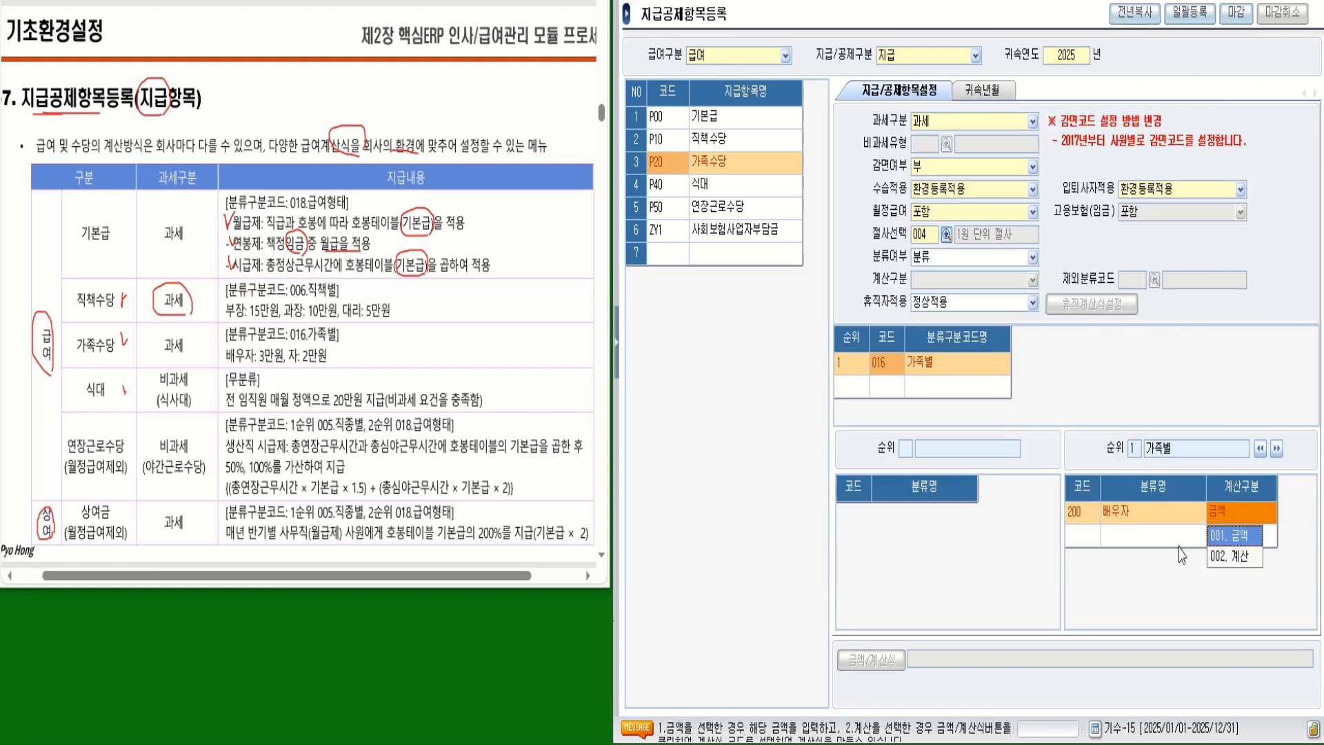
click(1238, 536)
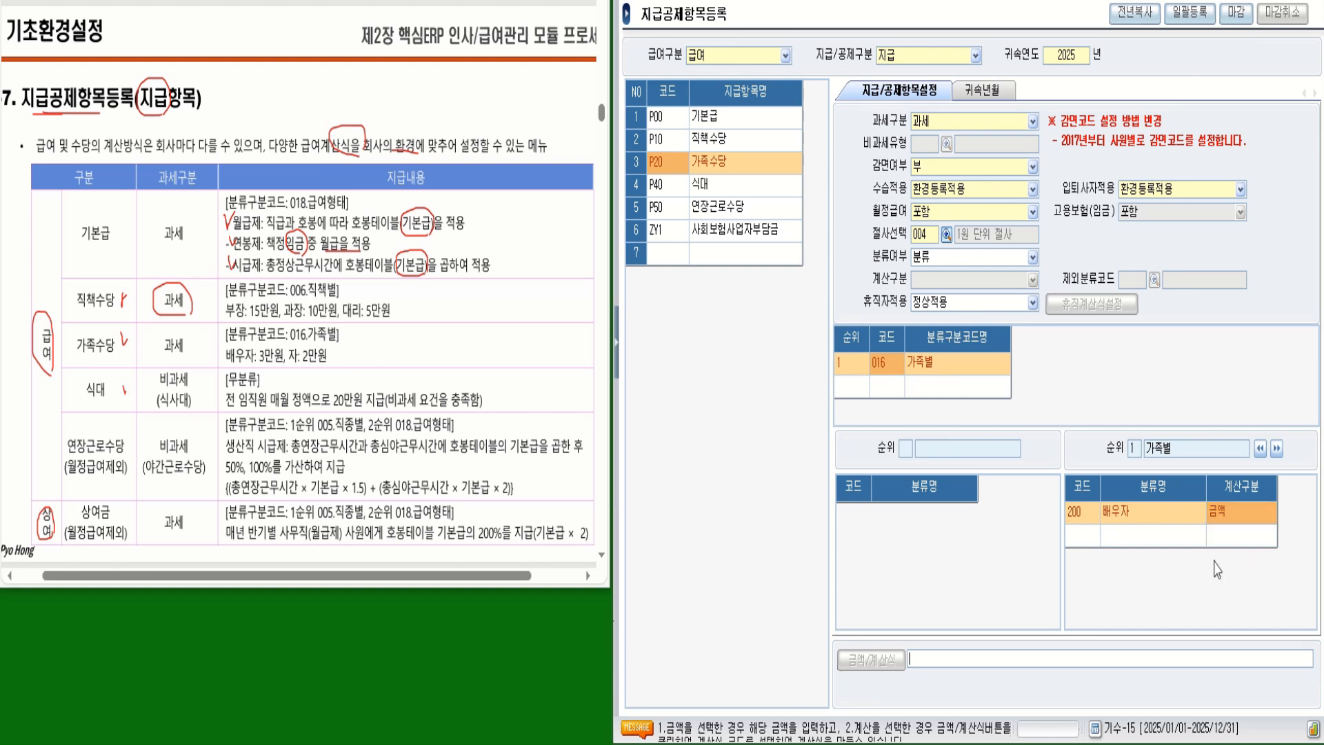
- Set 배우자's amount to 30,000 in the 가족별 classification, and add 900 자 with 계산구분 금액 and an amount of 20,000
click(1075, 535)
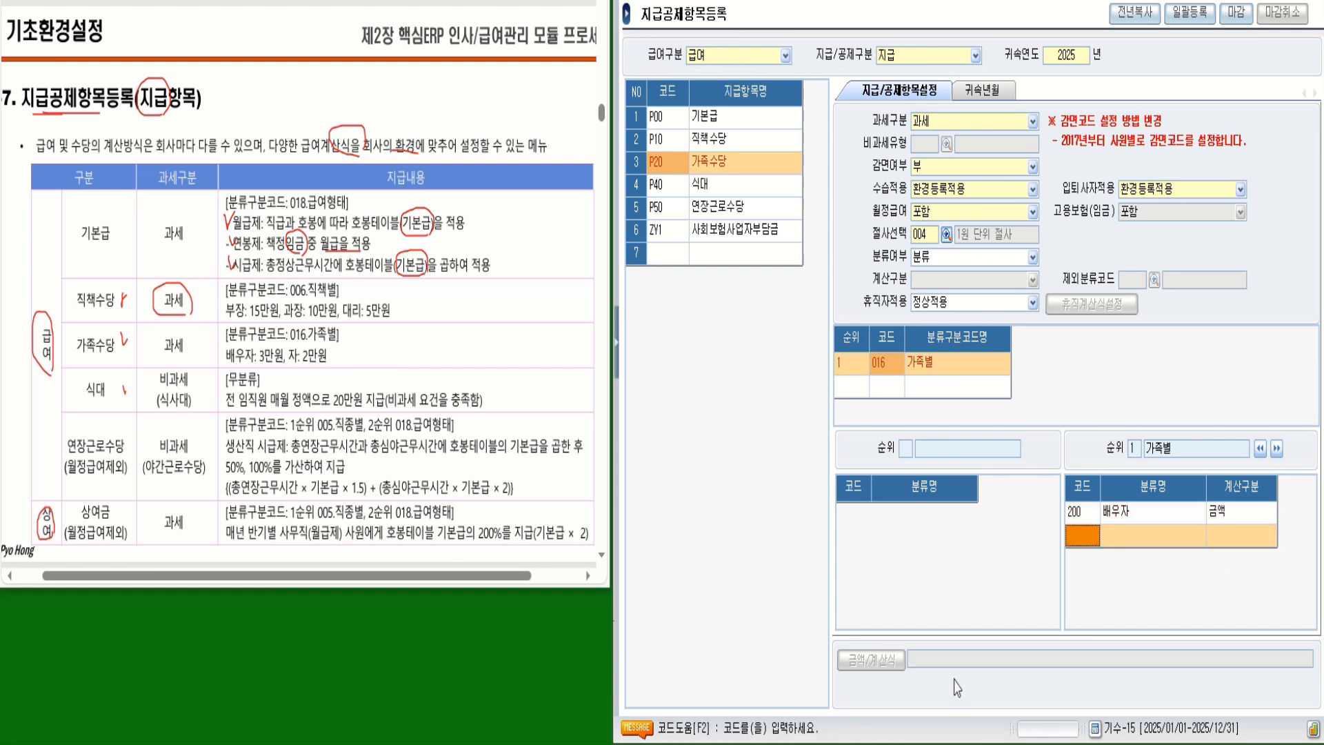
double_click(1073, 535)
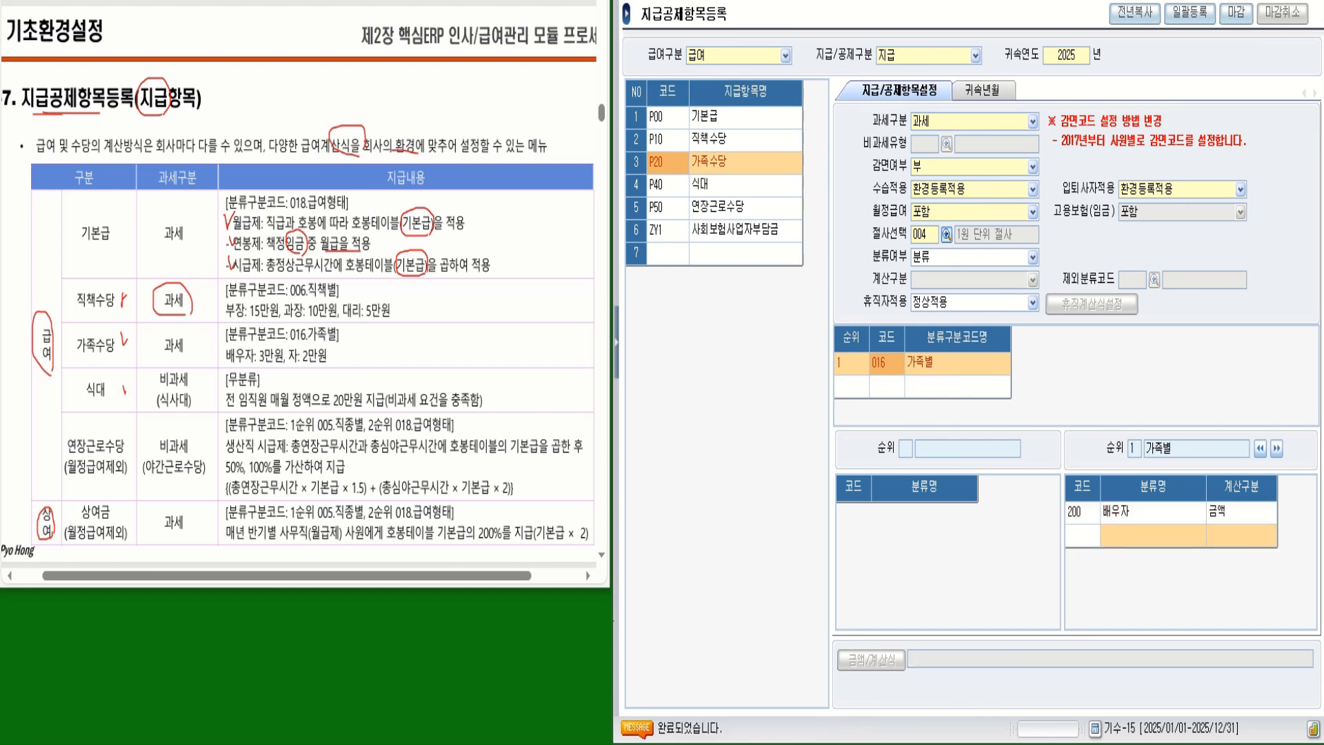
key(F2)
click(984, 503)
double_click(985, 503)
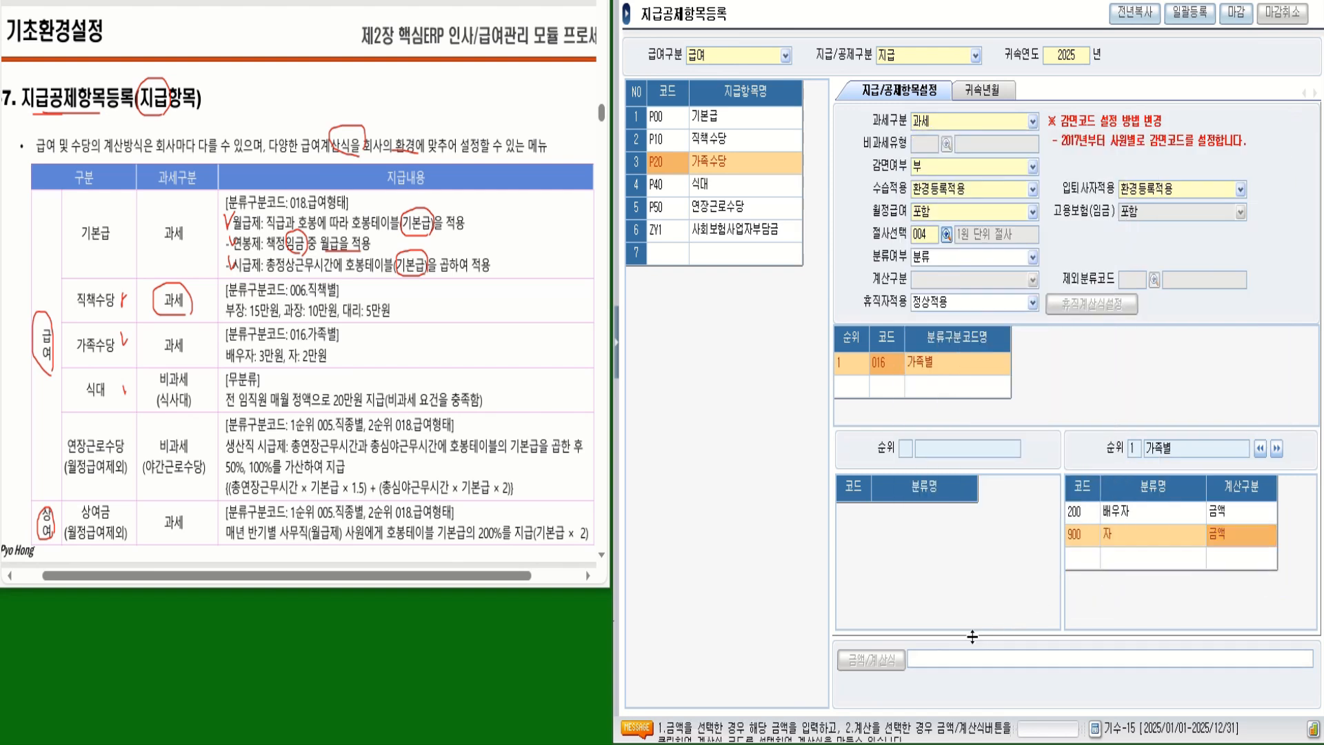
text(20000)
key(Return)
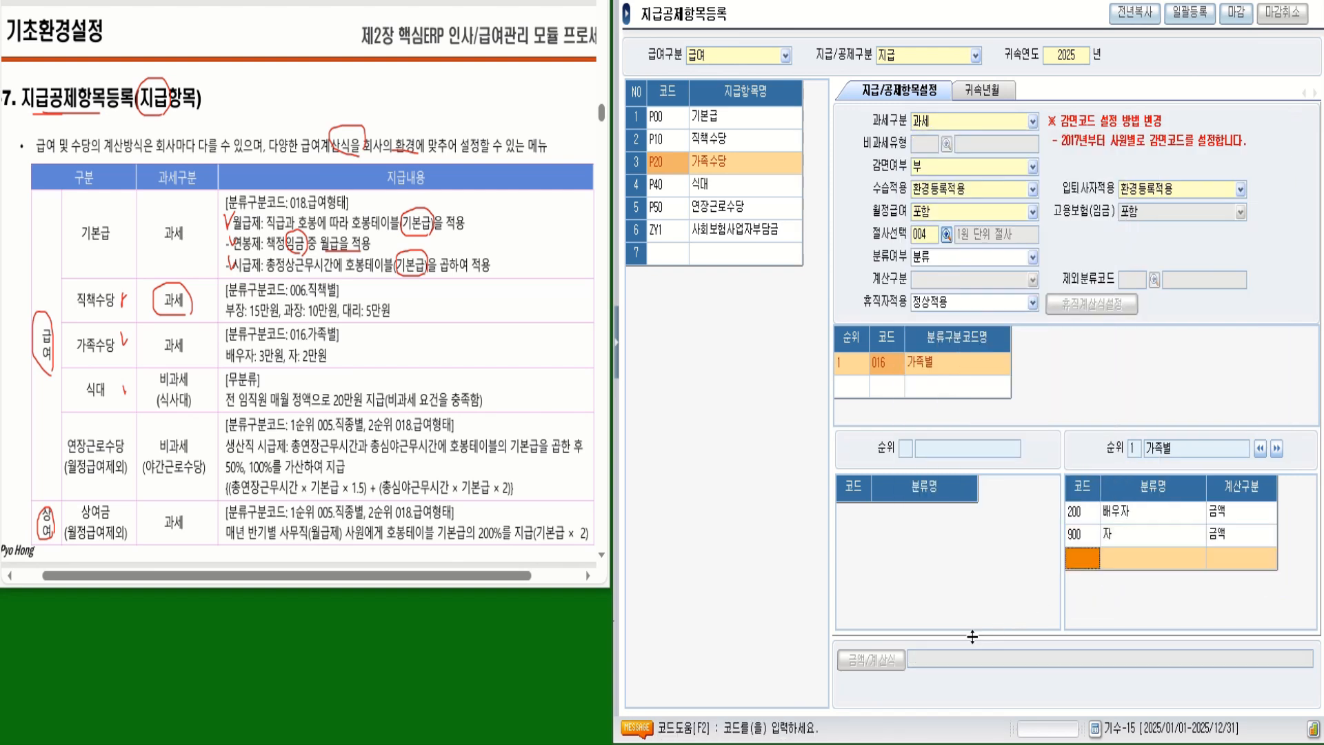
- Check the amounts entered for 배우자 and 자 in the 가족별 classification
click(1101, 535)
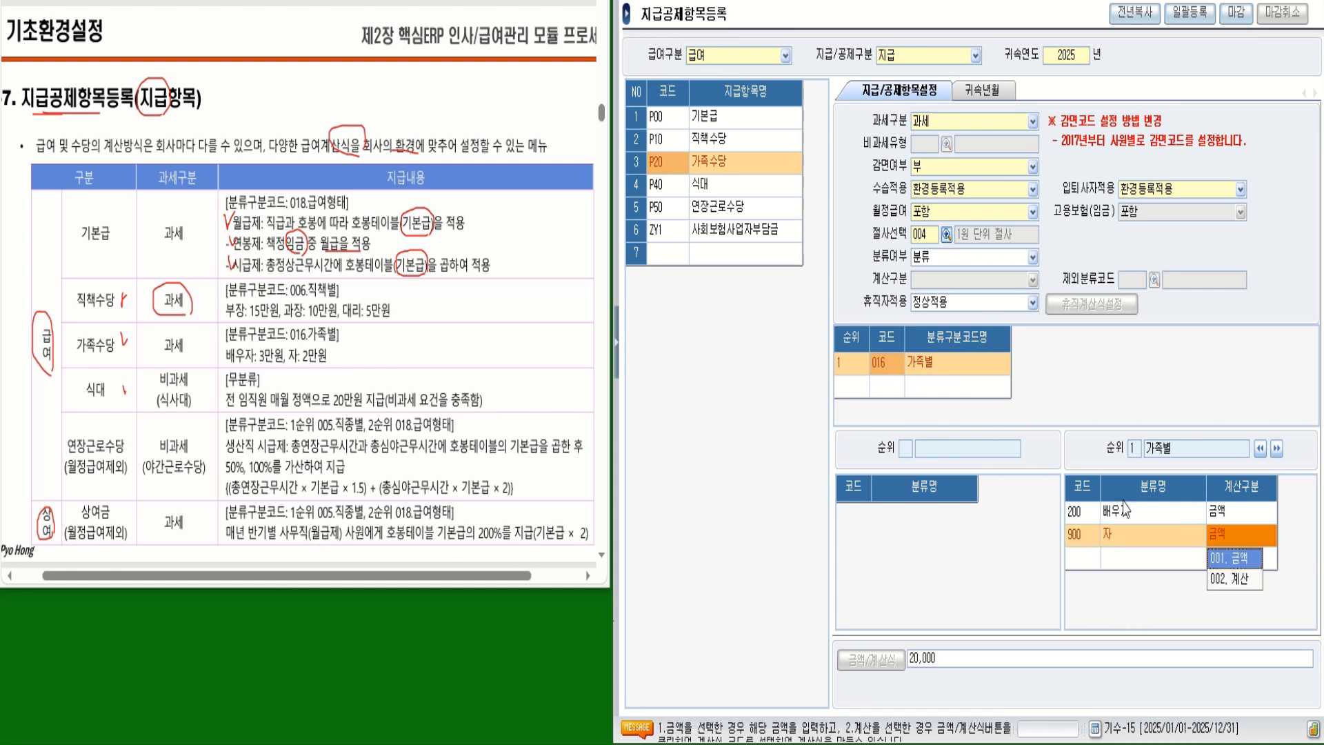
click(1121, 535)
click(1118, 517)
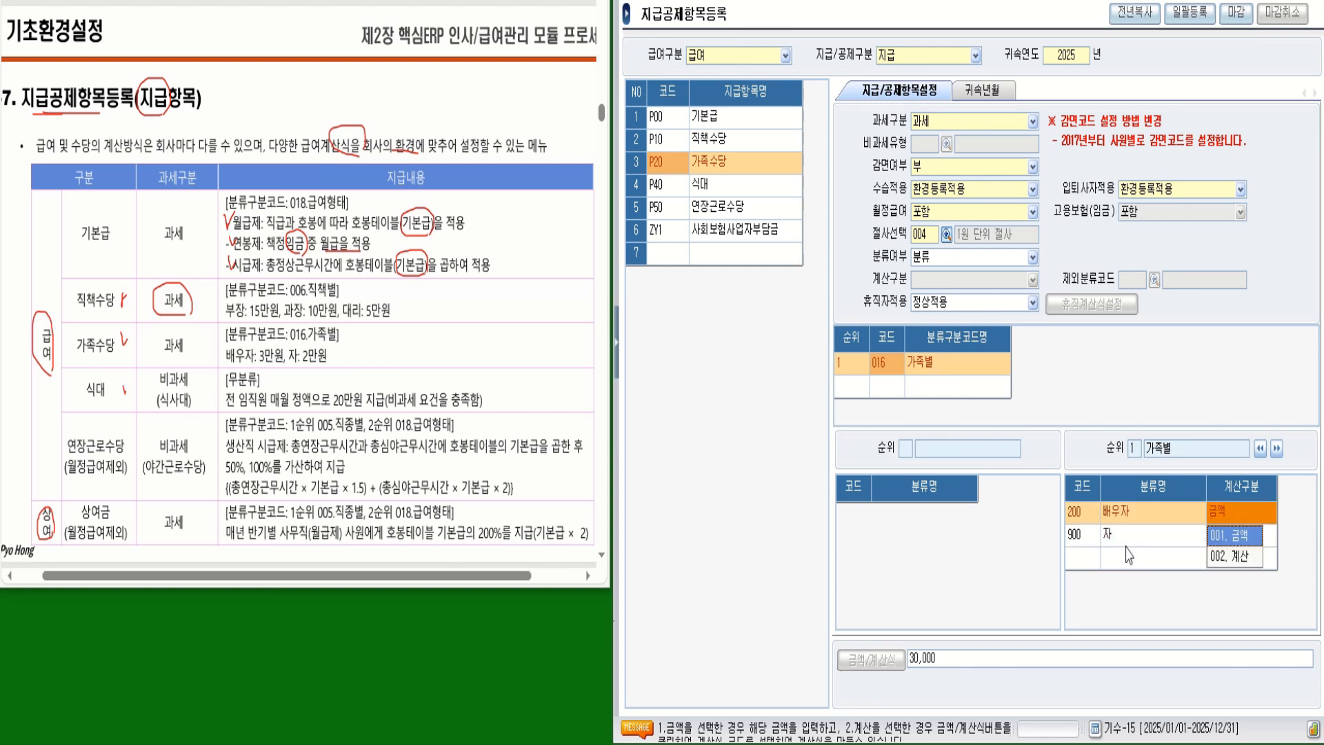
click(1116, 540)
click(1117, 538)
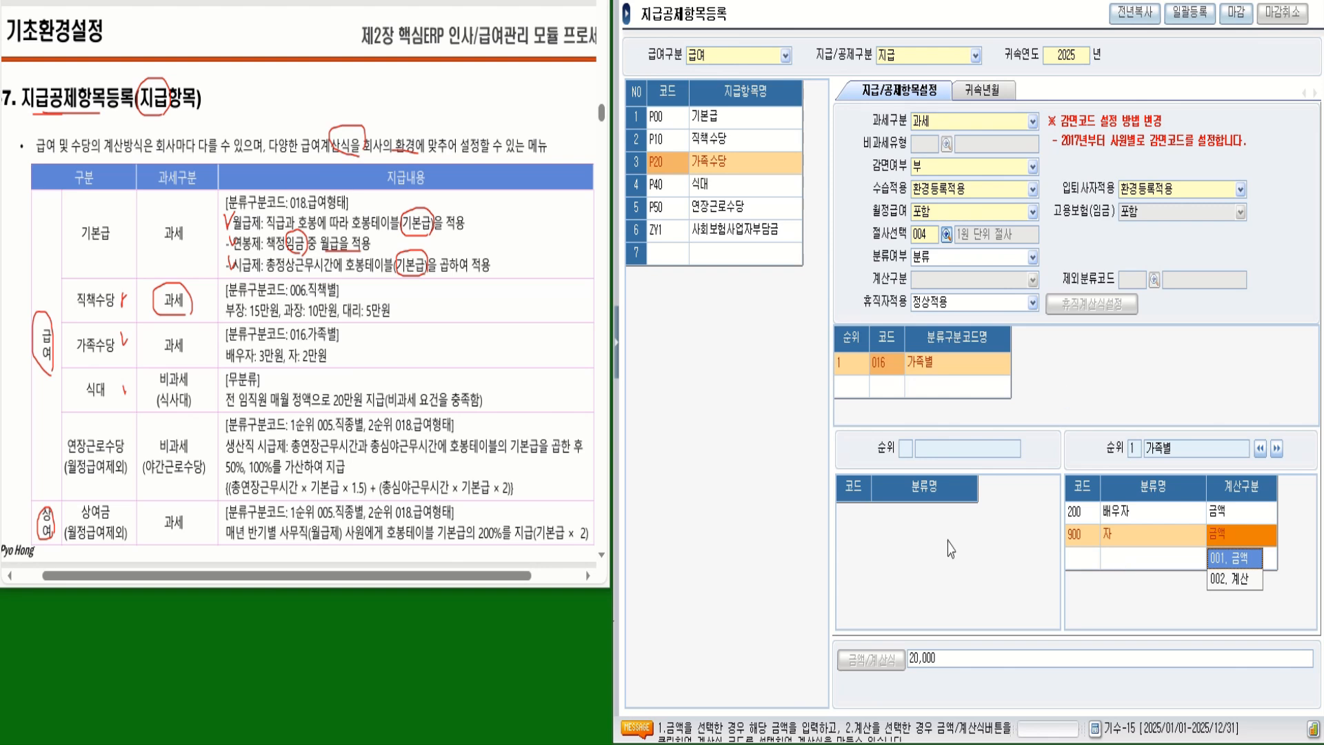
click(1084, 555)
click(1083, 560)
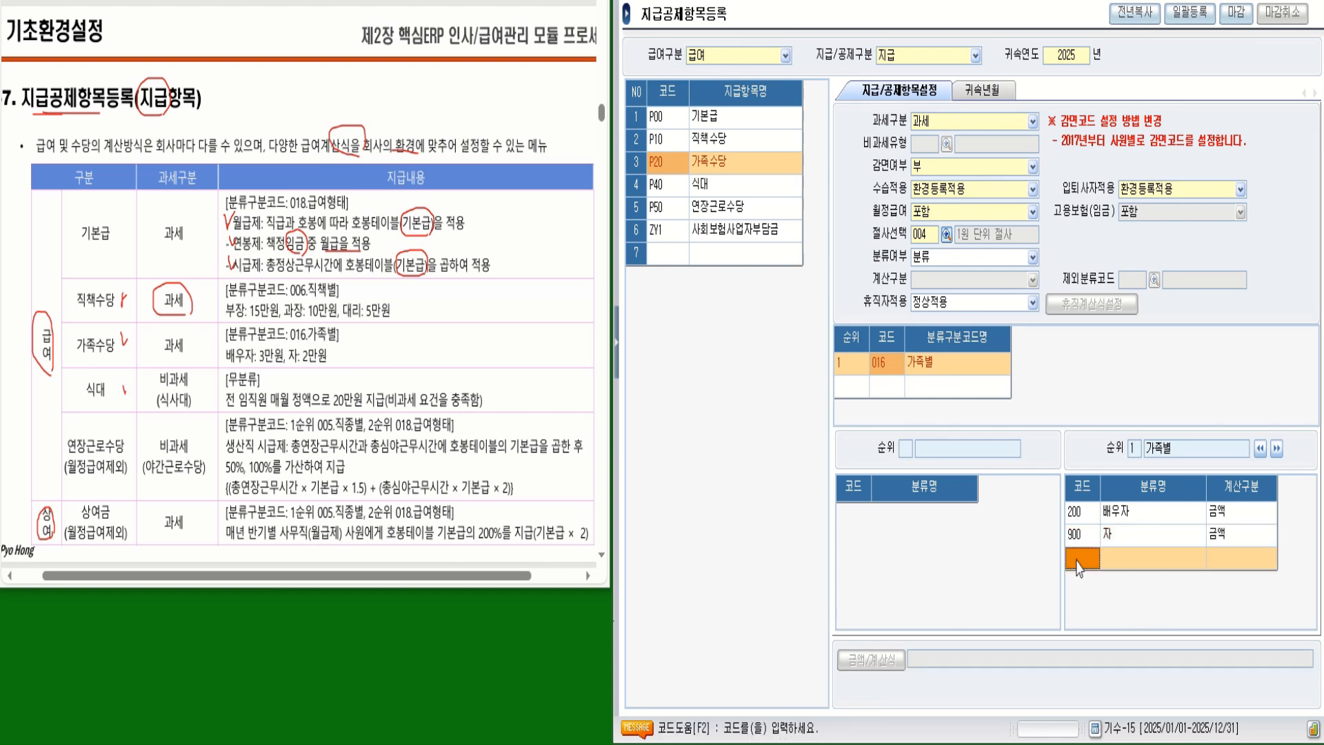
- Examine the family information fields in 인사기록카드 under 인사관리, and return to 배우자 under 가족수당 in 지급공제항목등록
click(619, 353)
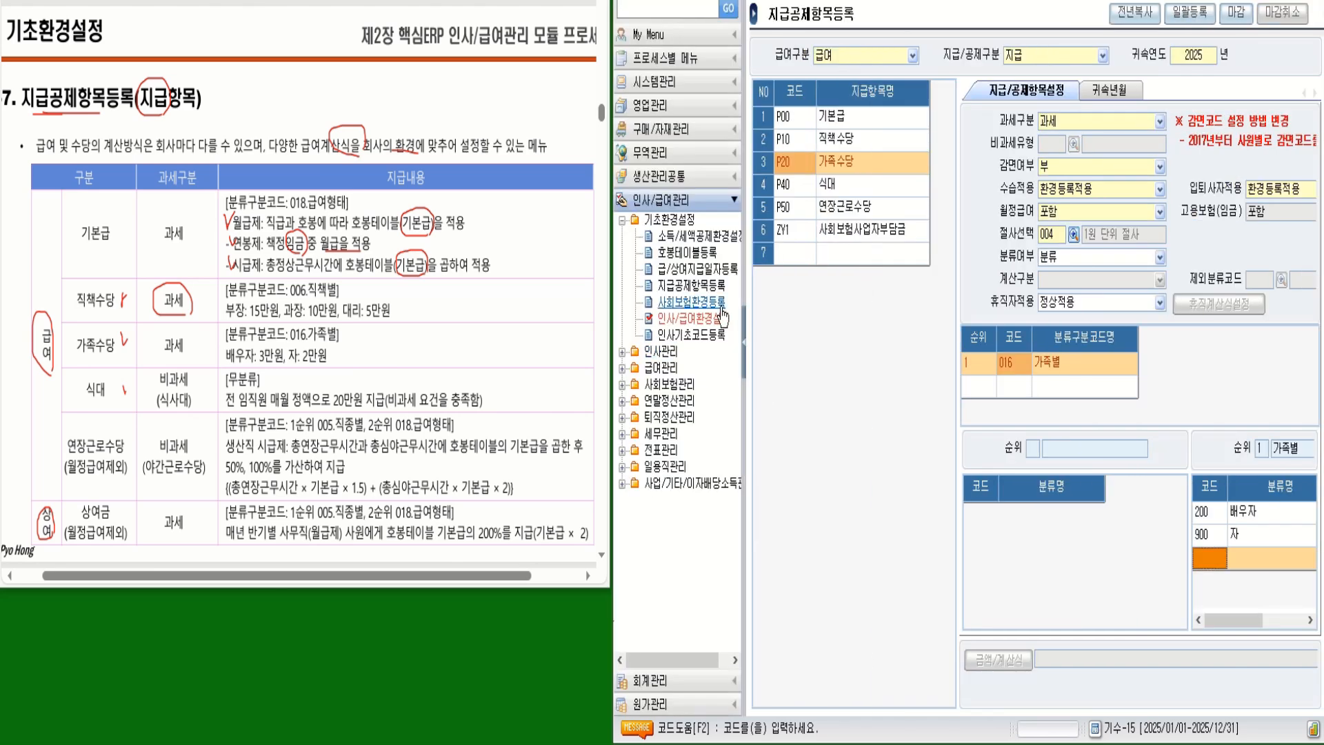
click(674, 356)
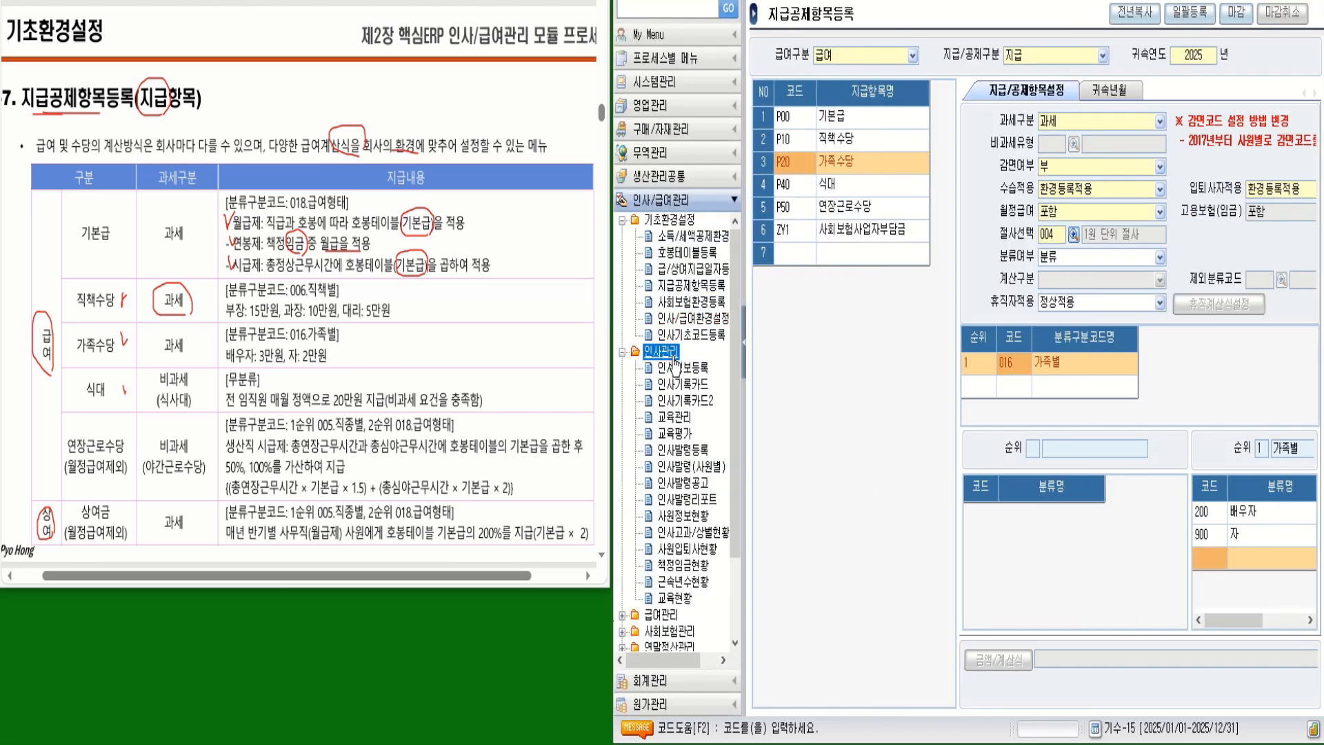
click(699, 388)
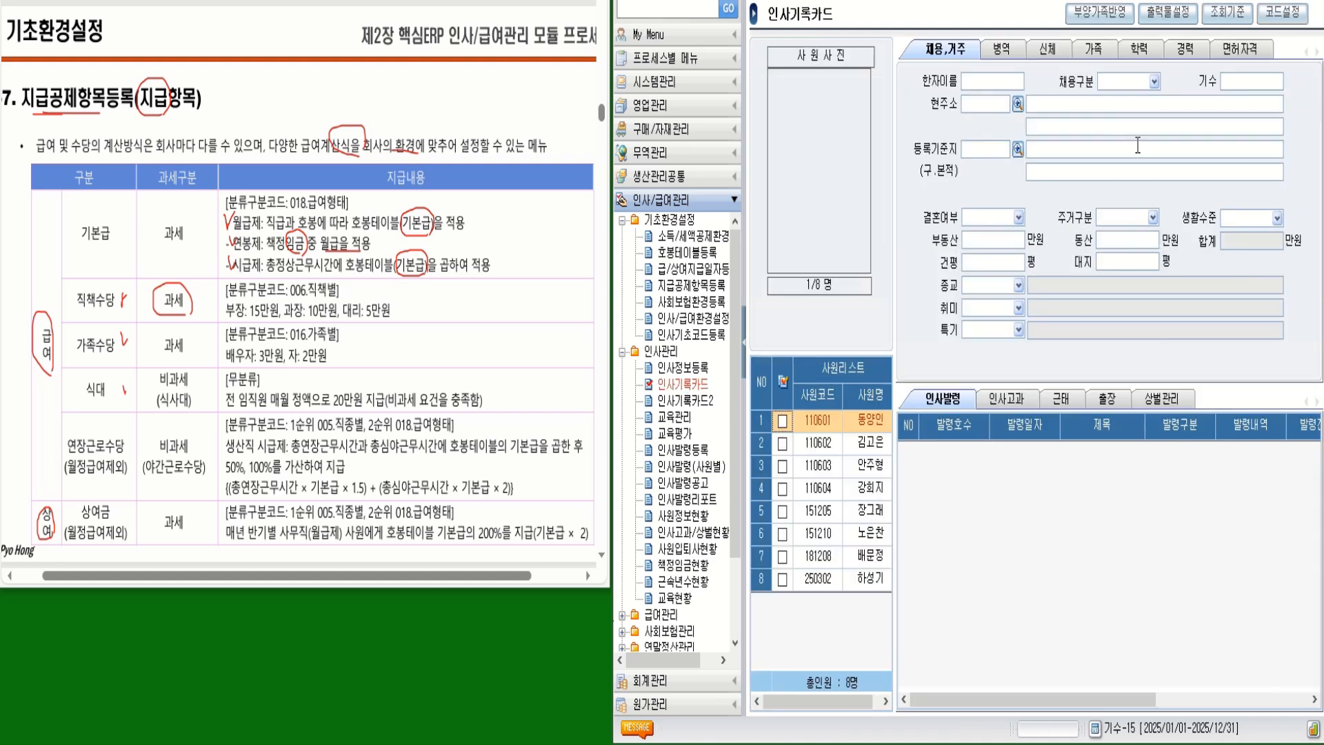
click(1095, 49)
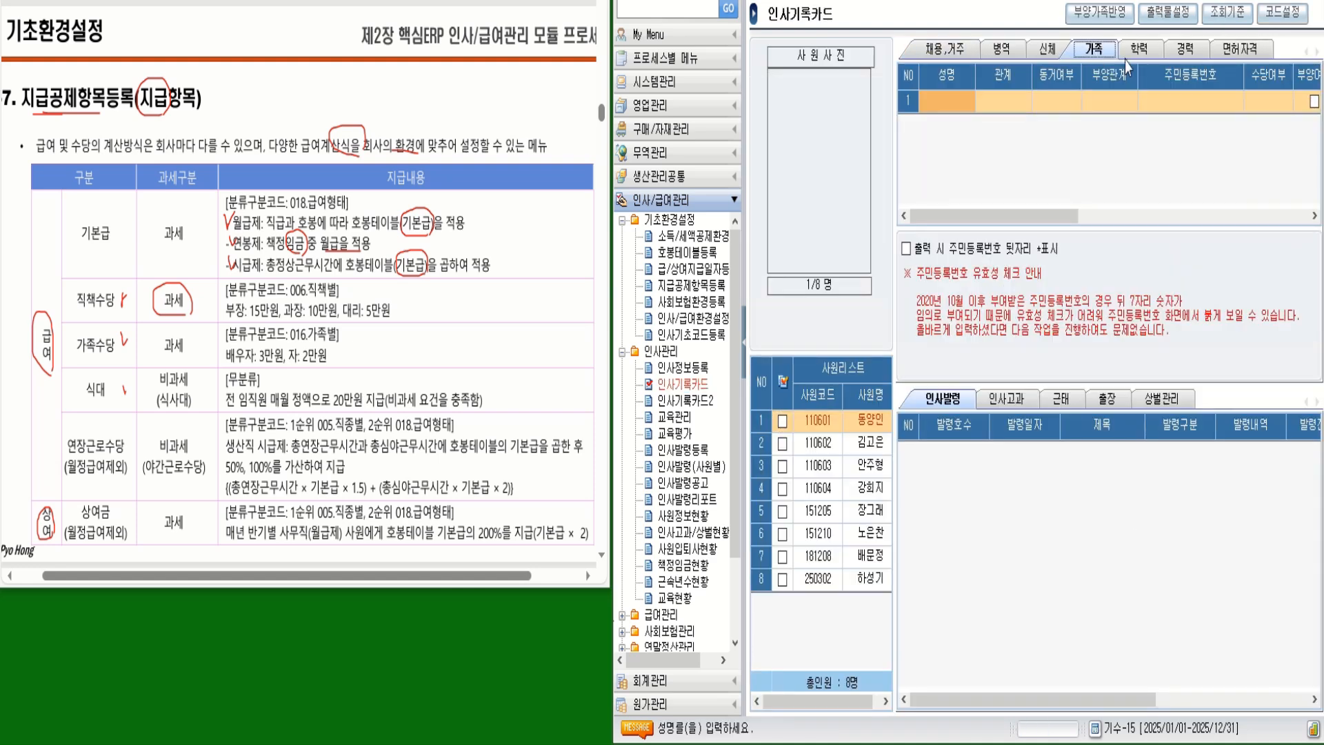
click(1260, 104)
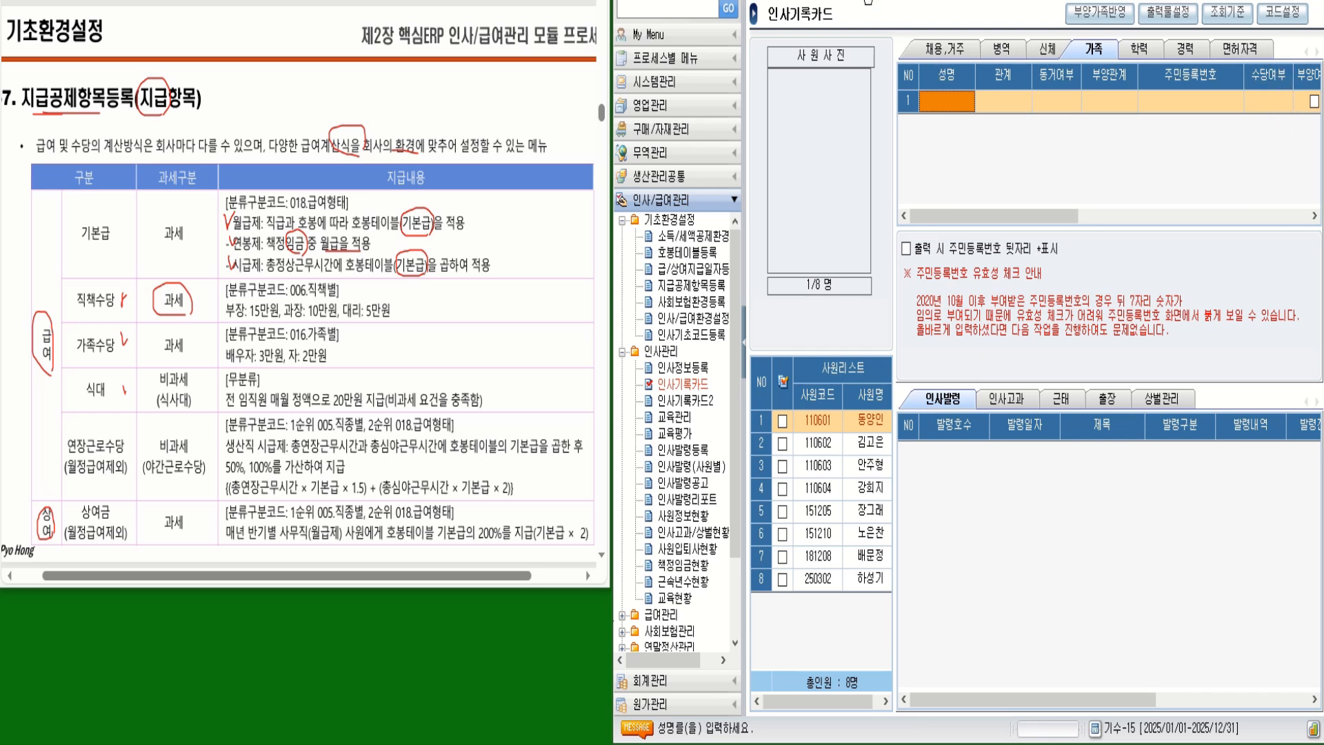
click(868, 3)
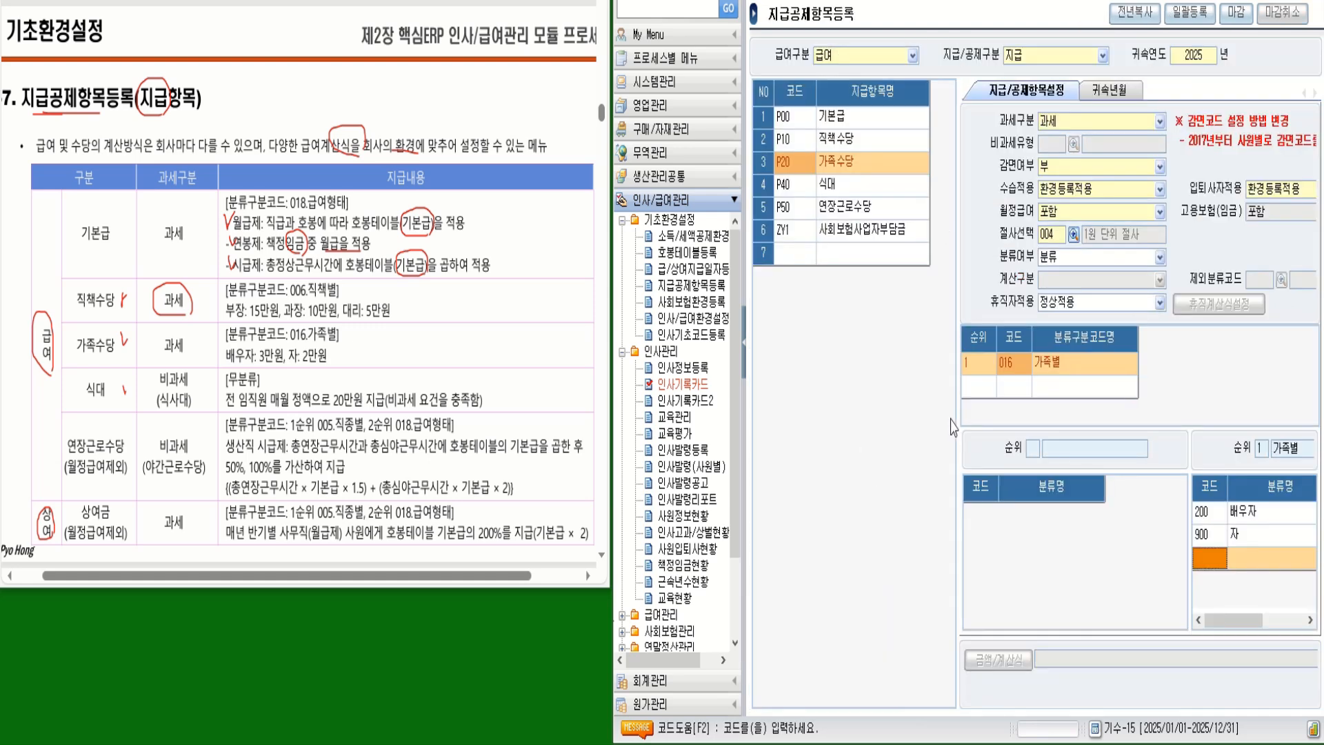
click(1211, 534)
click(1212, 512)
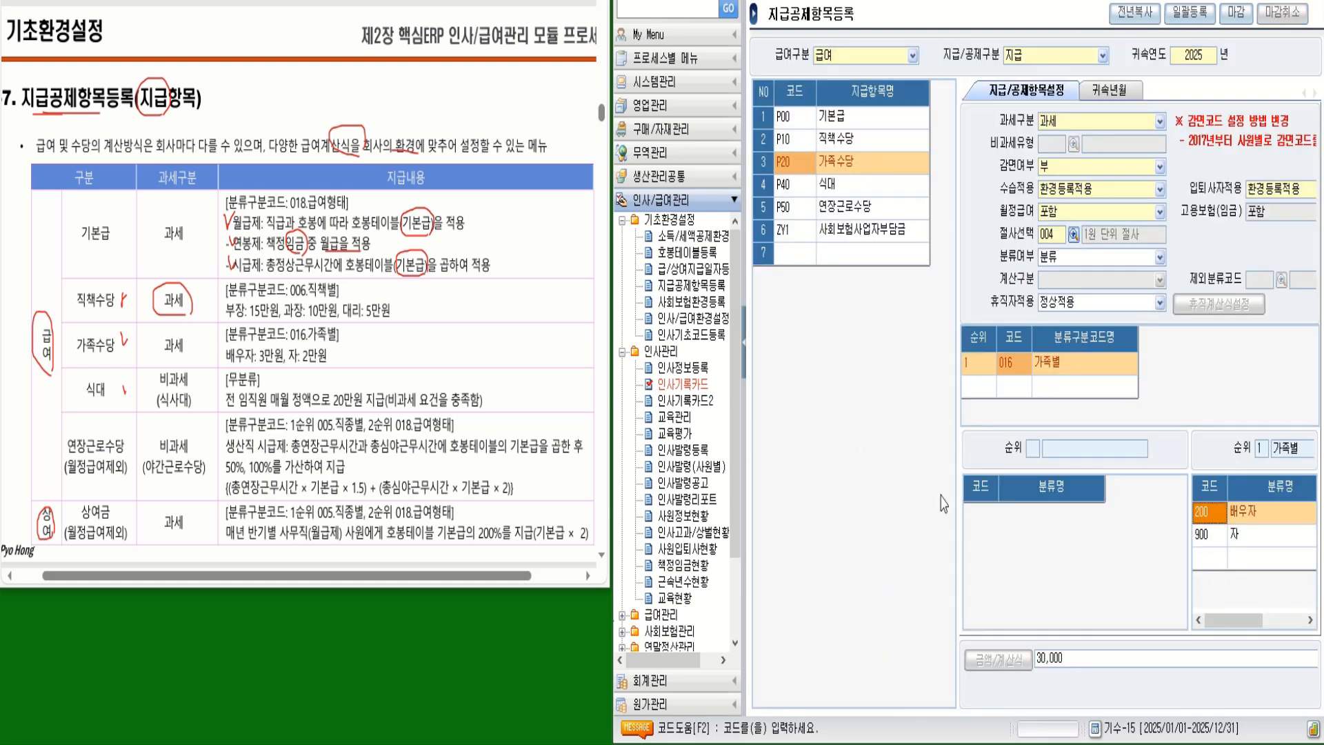
click(744, 341)
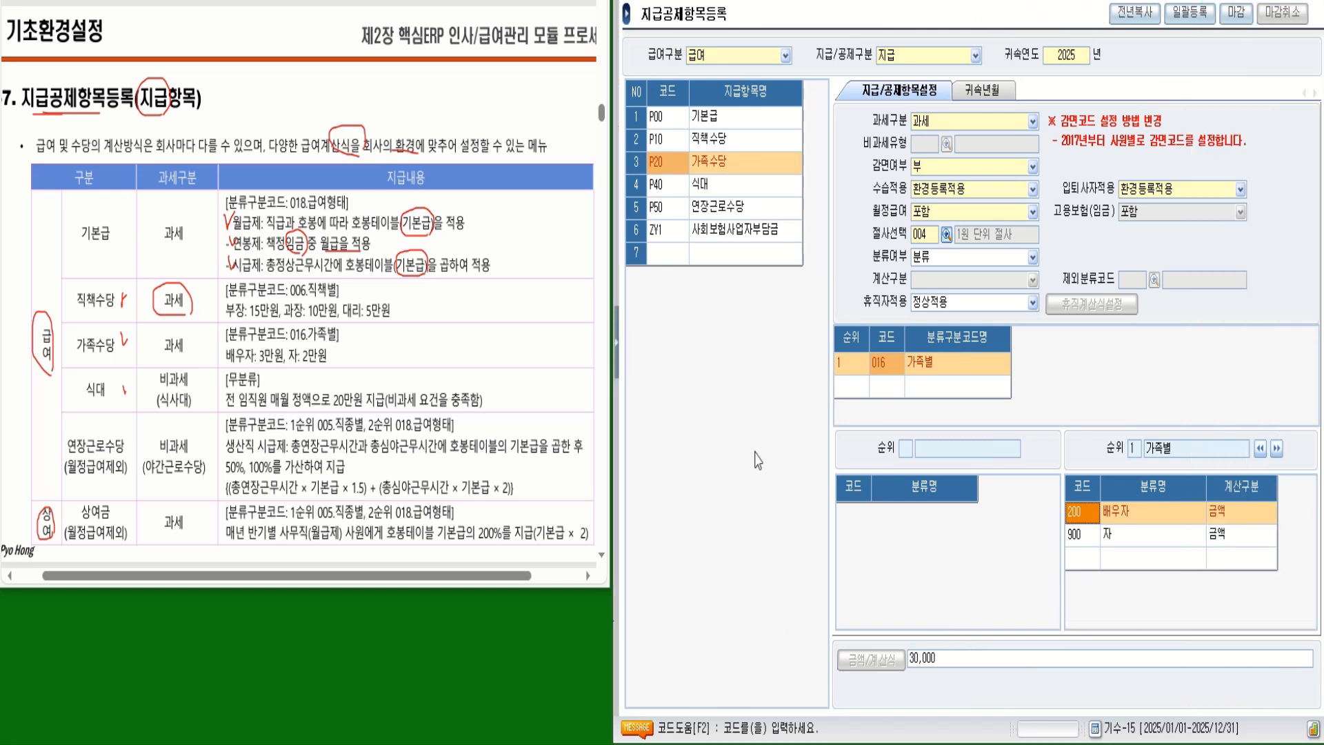
- Set the 과세구분 of P40 식대 to 비과세 and acknowledge the notice about the changed tax setting
click(682, 192)
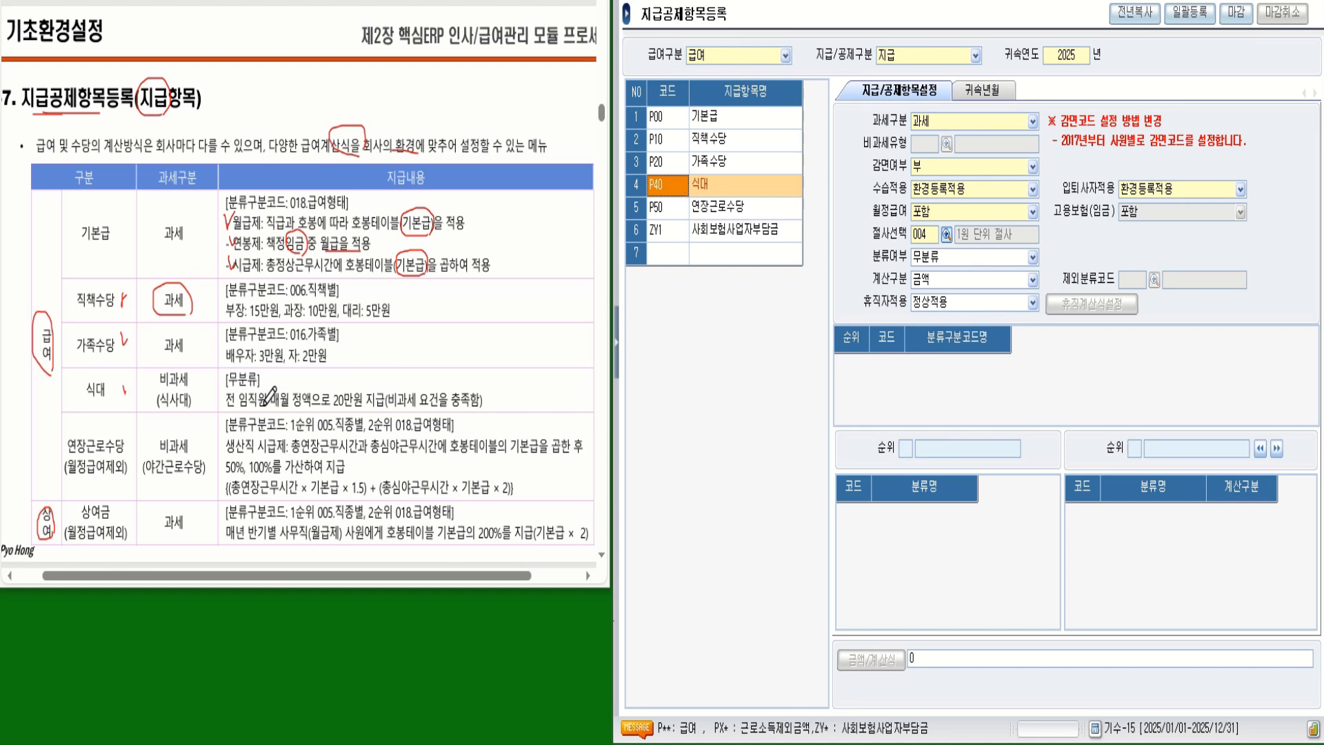
mouse_move(246, 407)
mouse_down()
mouse_move(351, 405)
mouse_move(330, 390)
mouse_move(357, 381)
mouse_move(359, 407)
mouse_move(483, 406)
mouse_move(494, 383)
mouse_up()
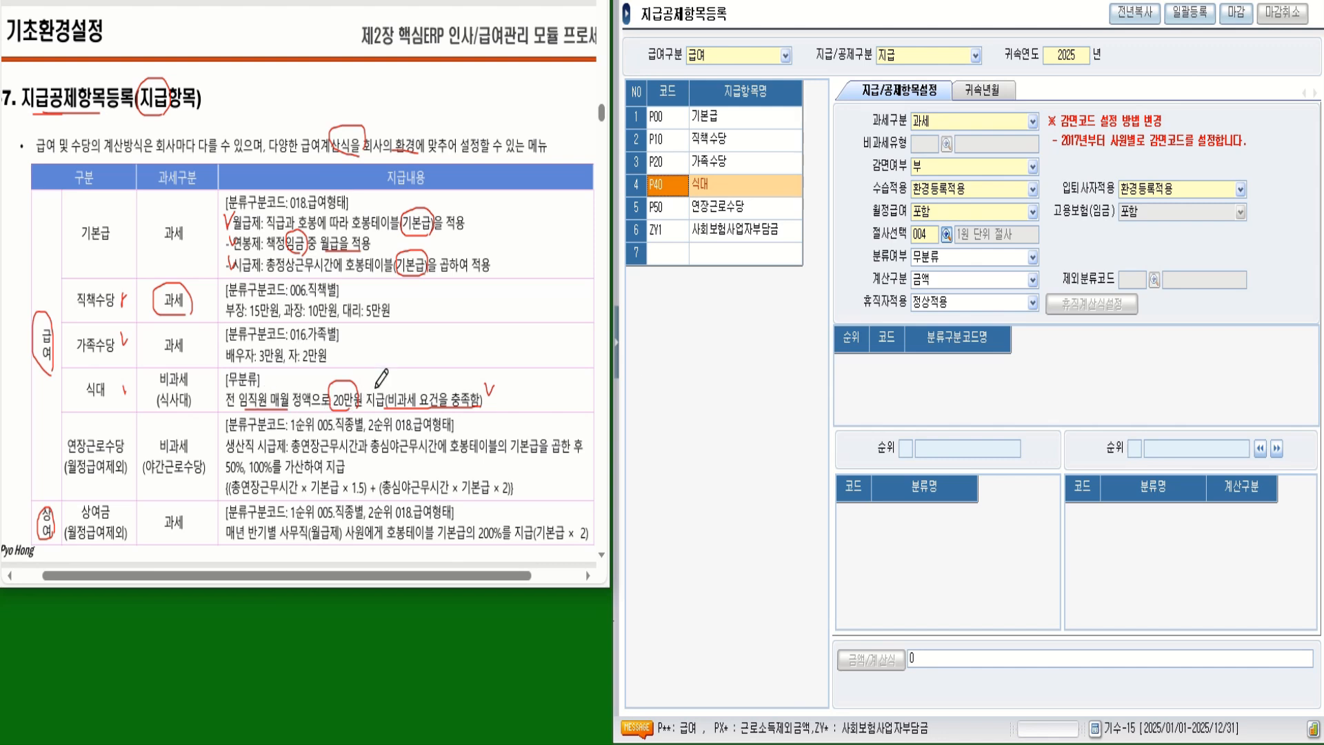
click(954, 124)
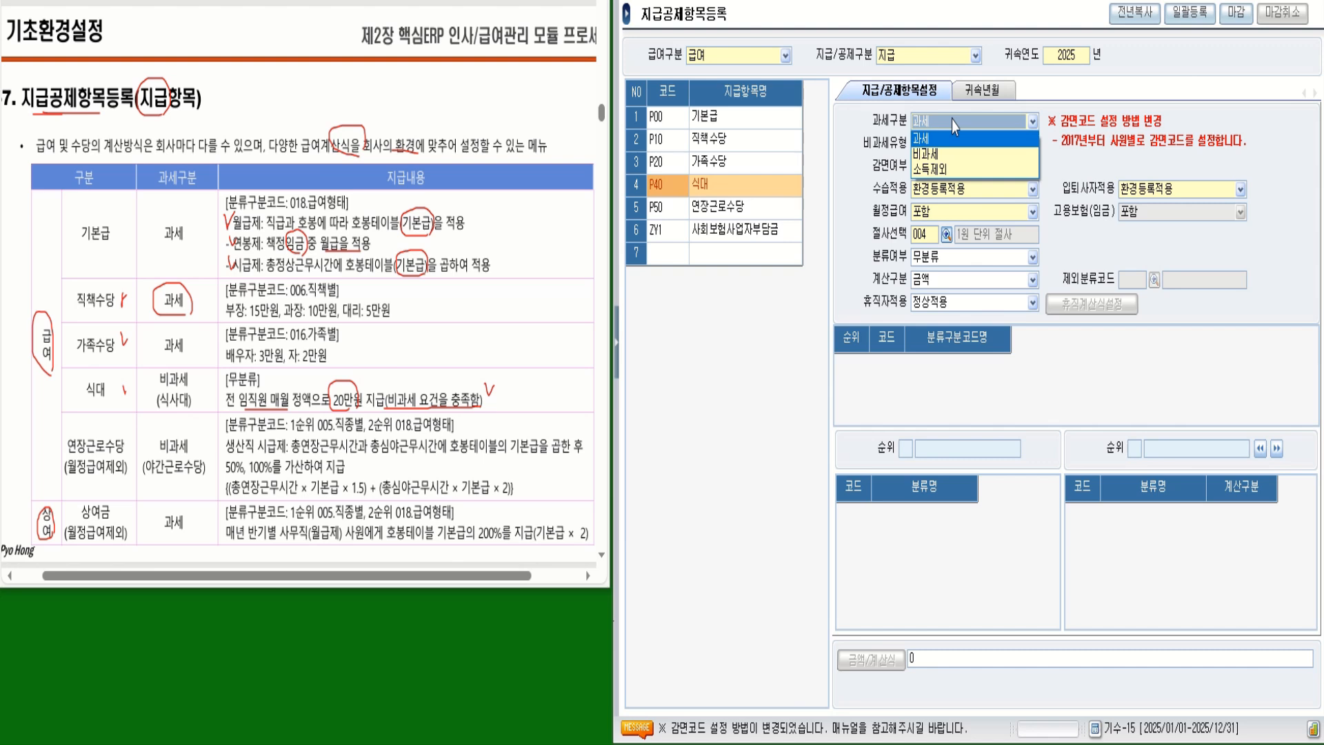
click(938, 154)
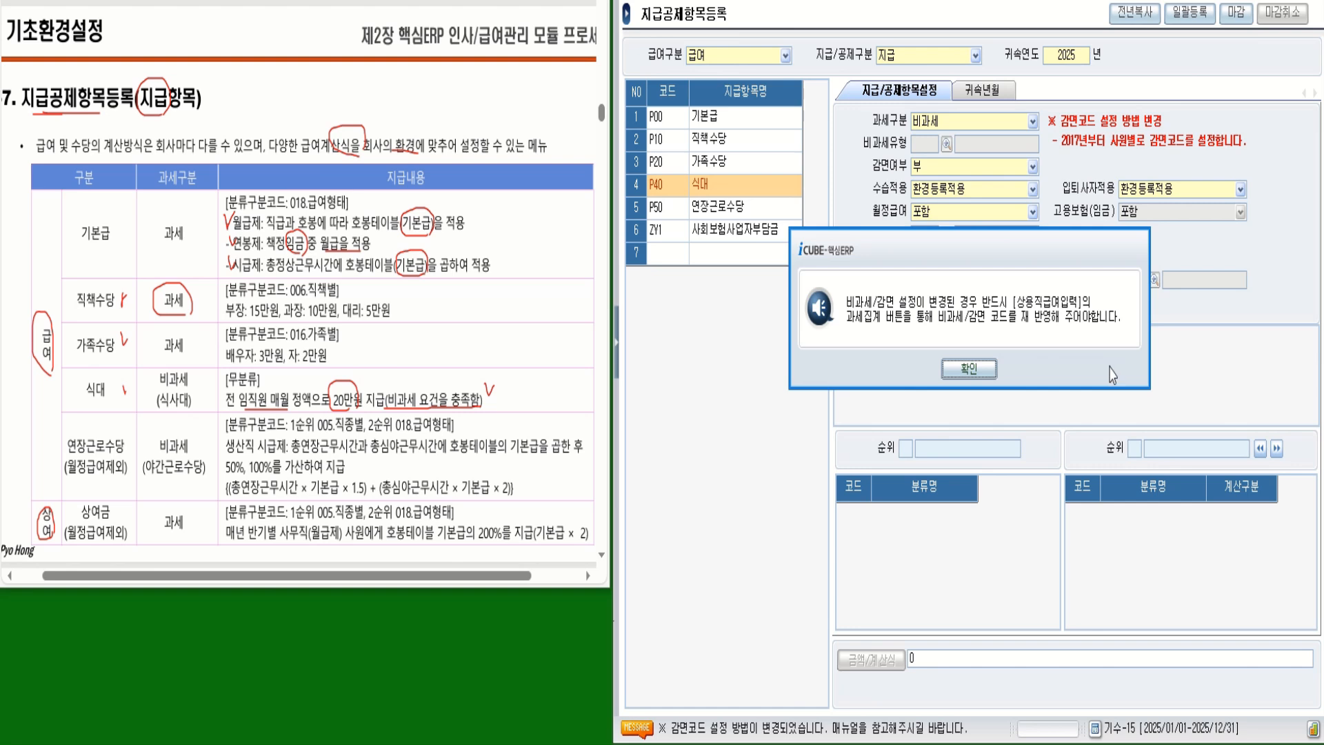
click(971, 370)
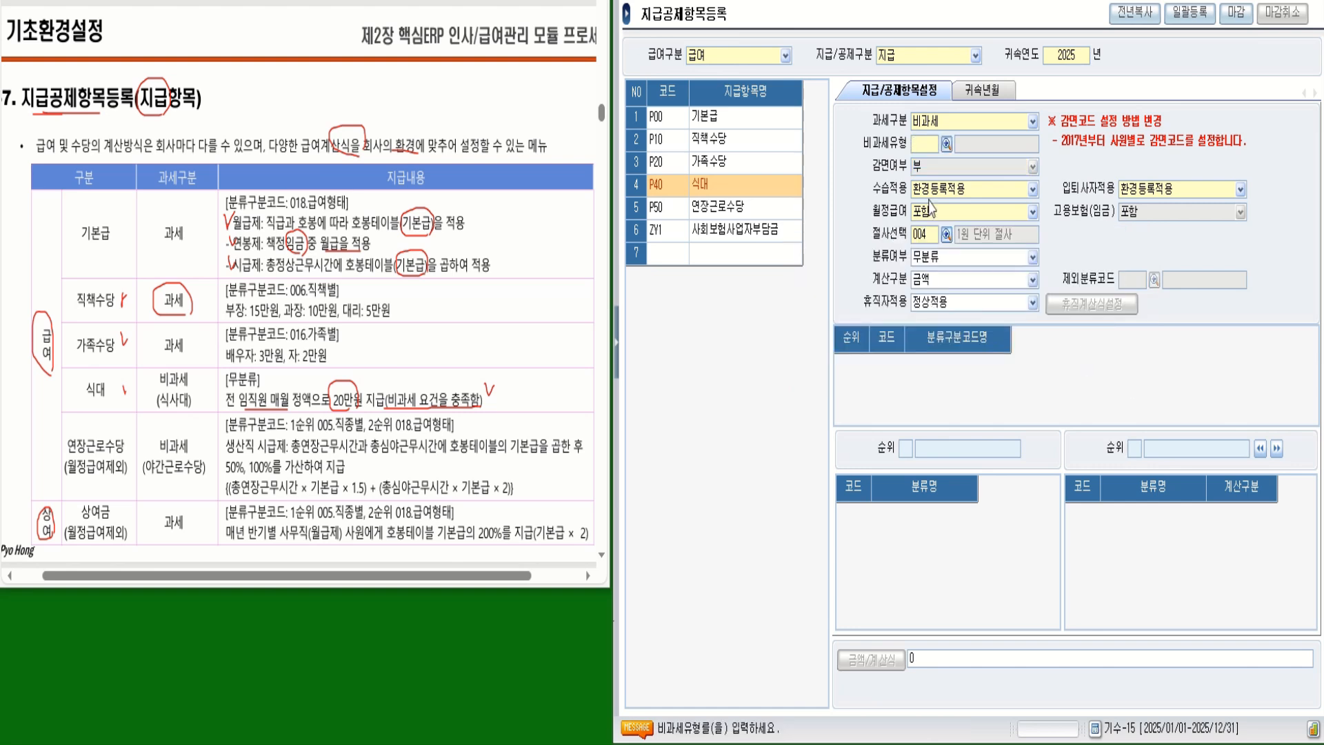
- Look up 식사 by 항목명 in the tax-exemption codes and assign P01 식사대 as 식대's 비과세유형
click(947, 145)
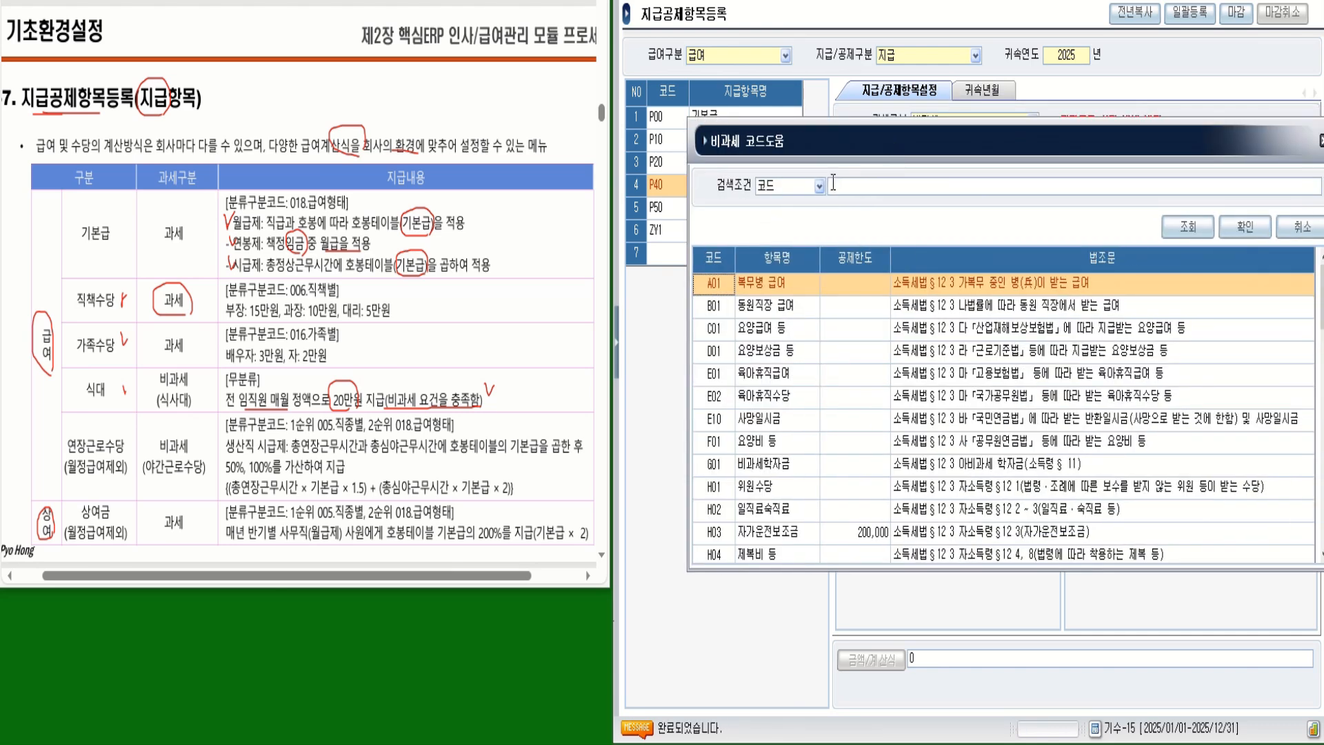
click(819, 186)
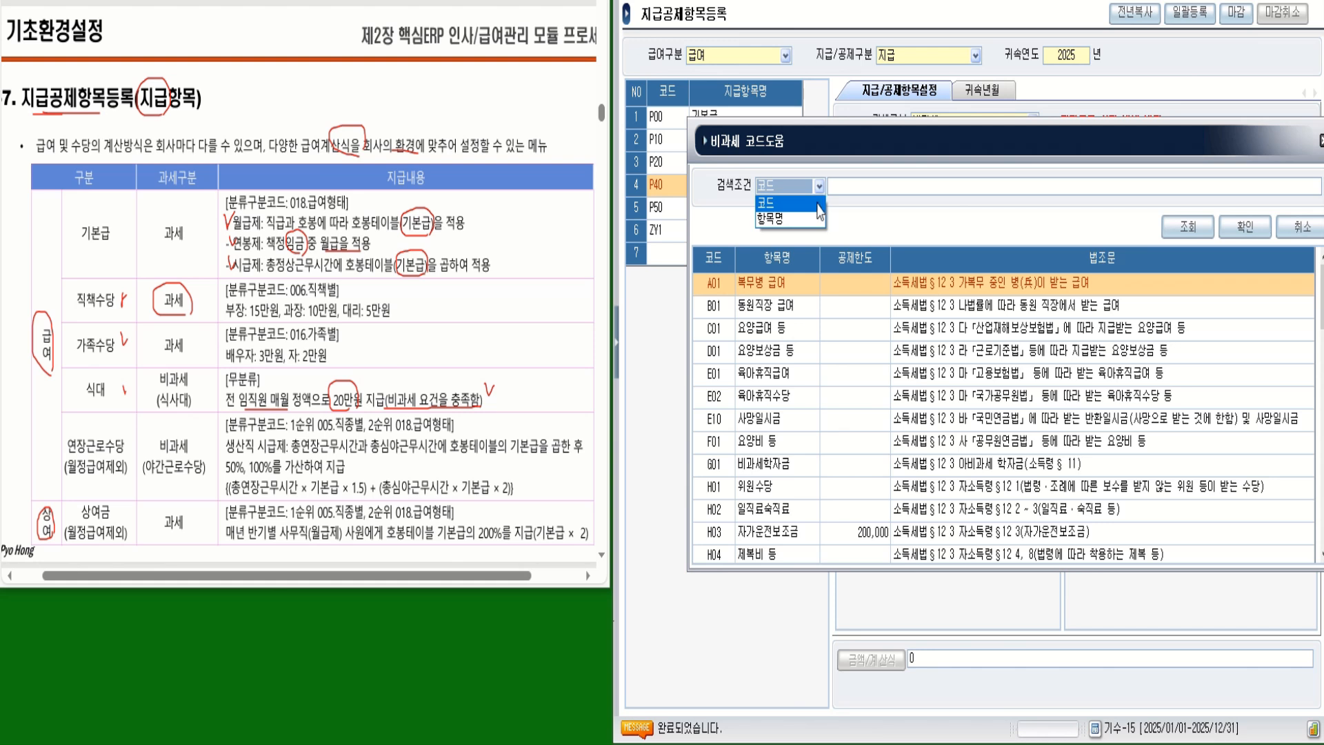
click(799, 219)
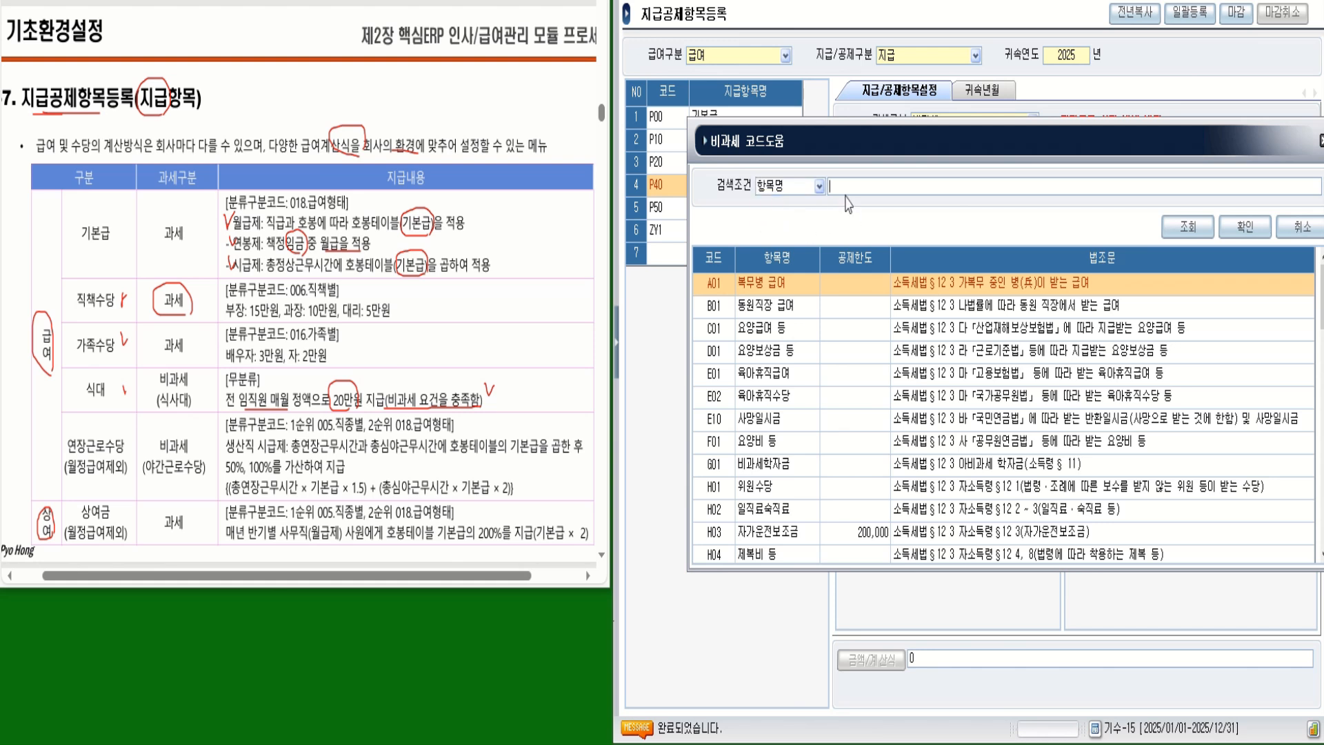
click(852, 188)
text(시)
text(사)
key(Return)
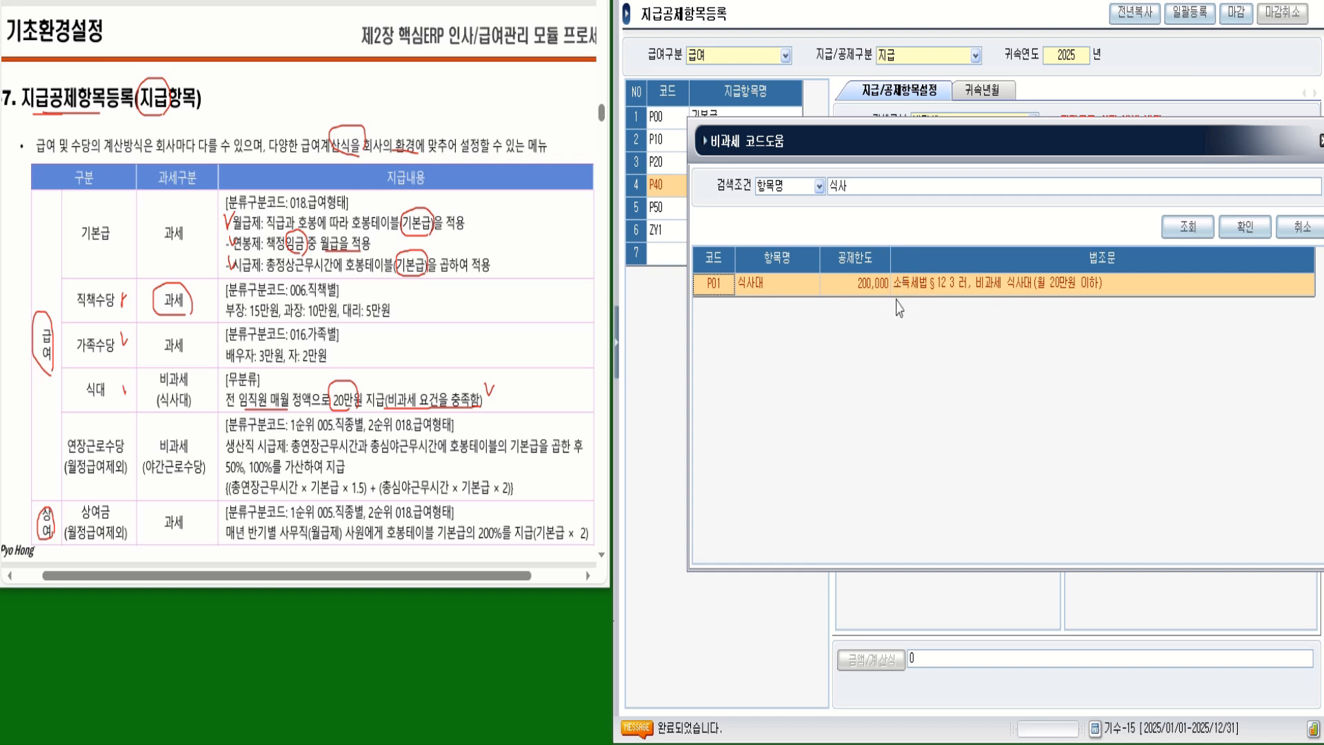
double_click(787, 284)
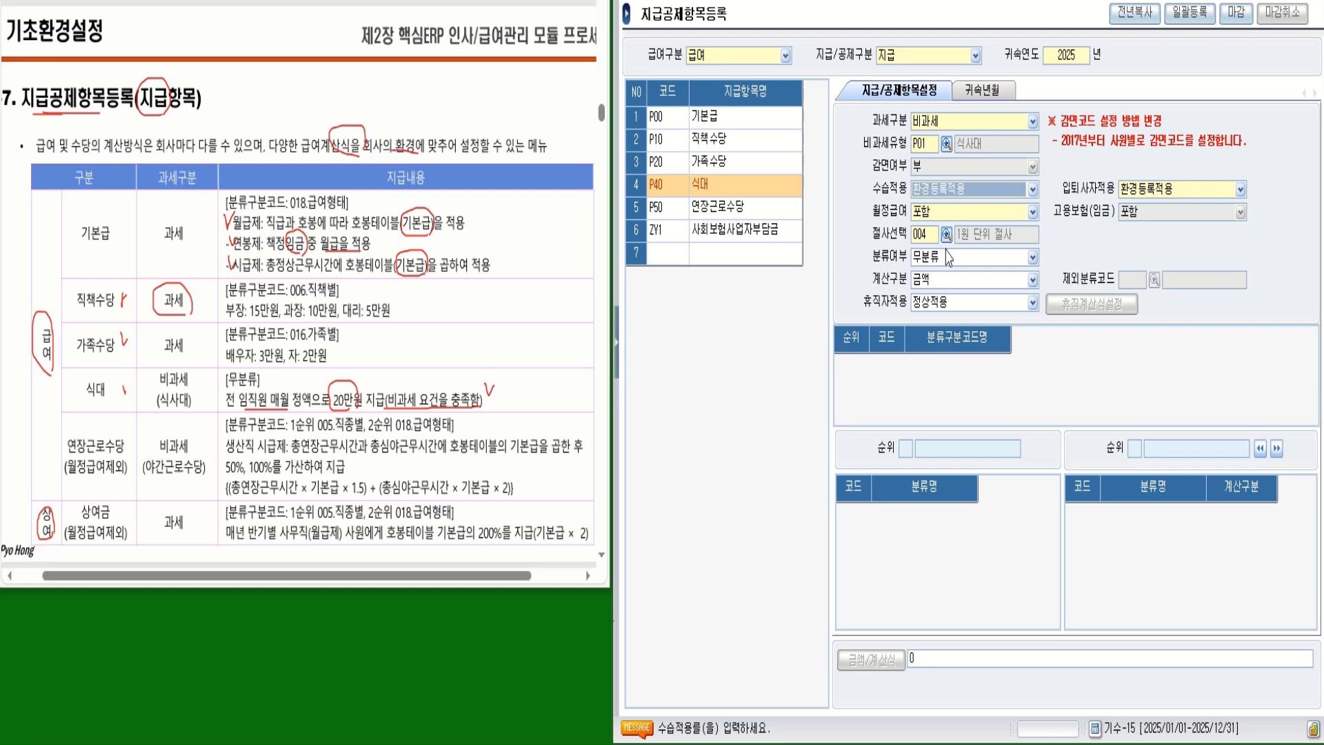
- Choose 금액 as 식대's 계산구분, set the amount to 200,000, and reselect the item to check the saved amount
click(1034, 279)
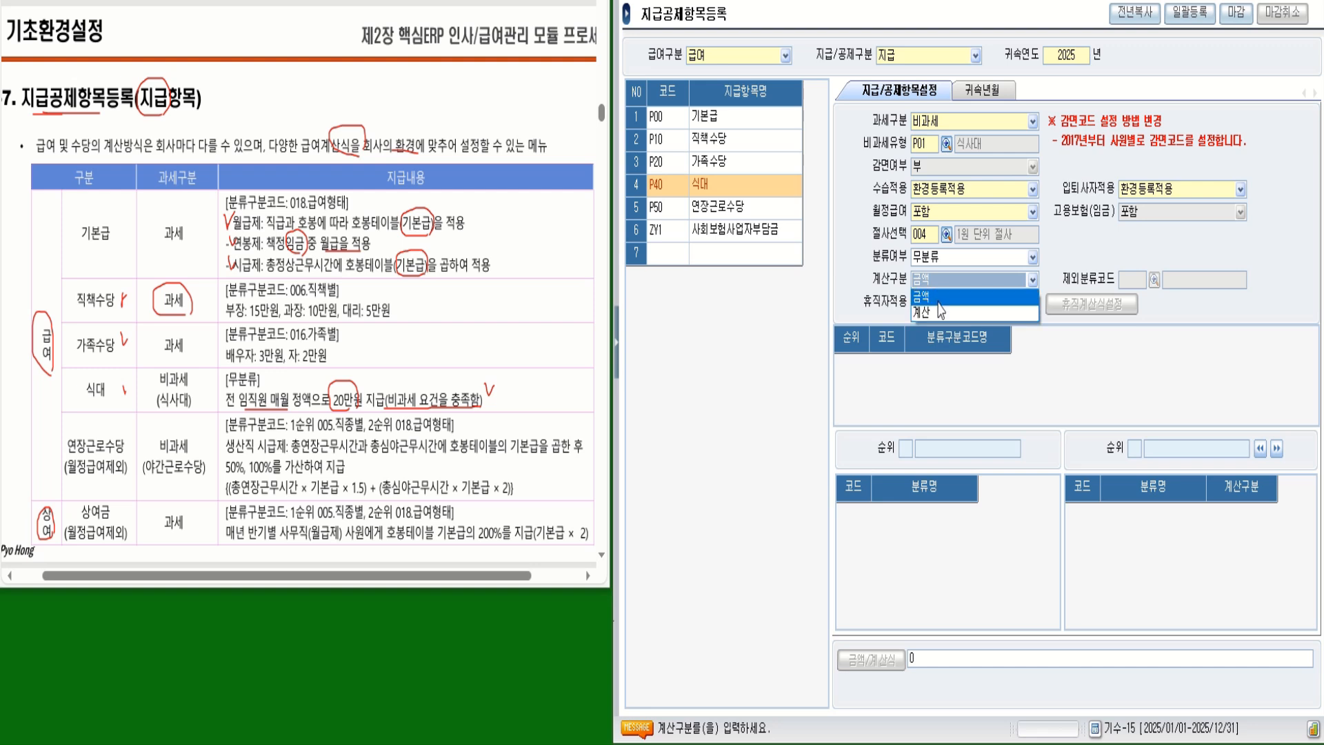
click(937, 298)
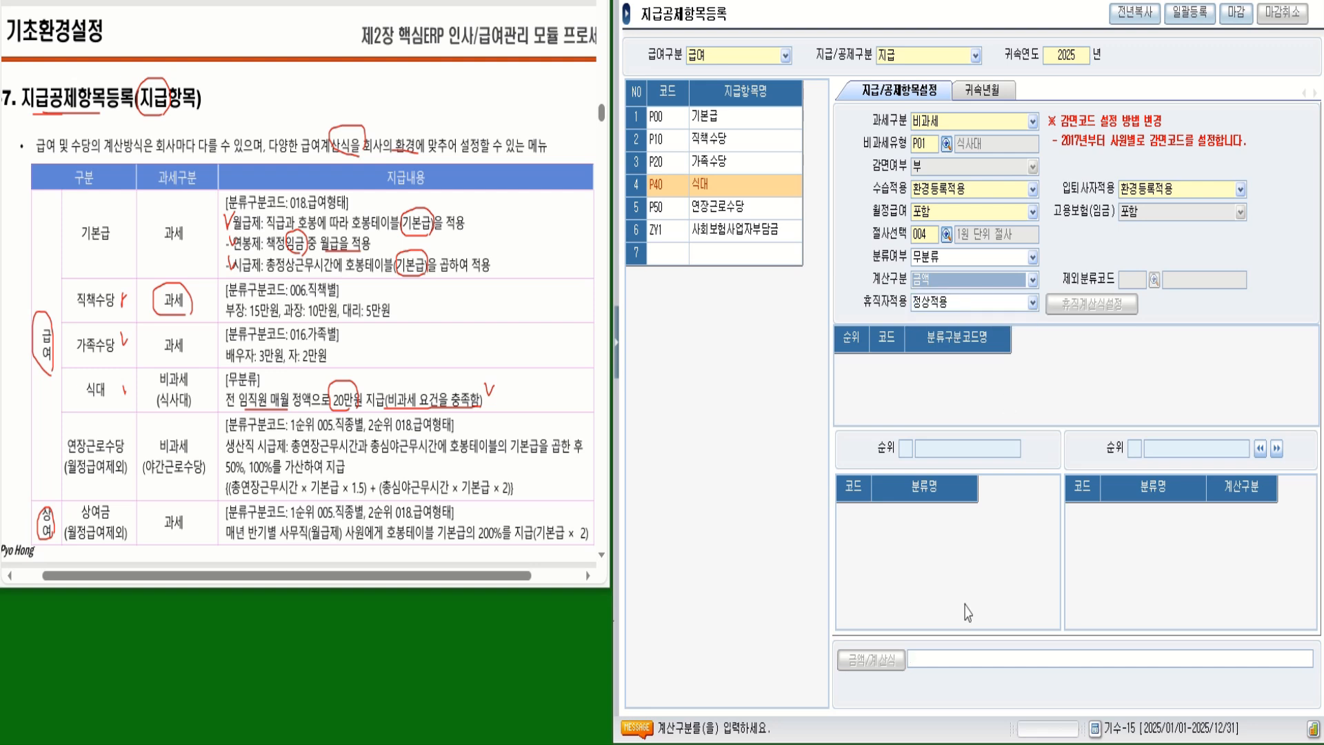
click(922, 661)
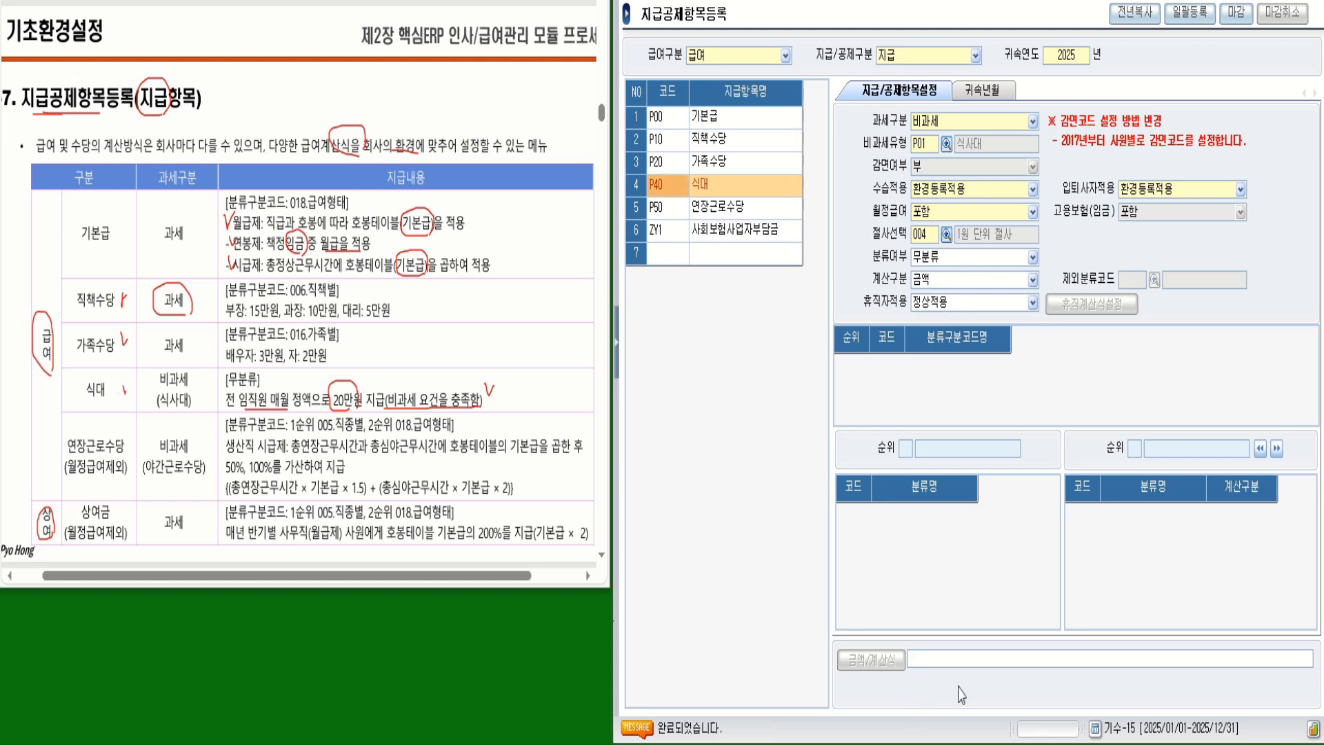
text(200000)
key(Return)
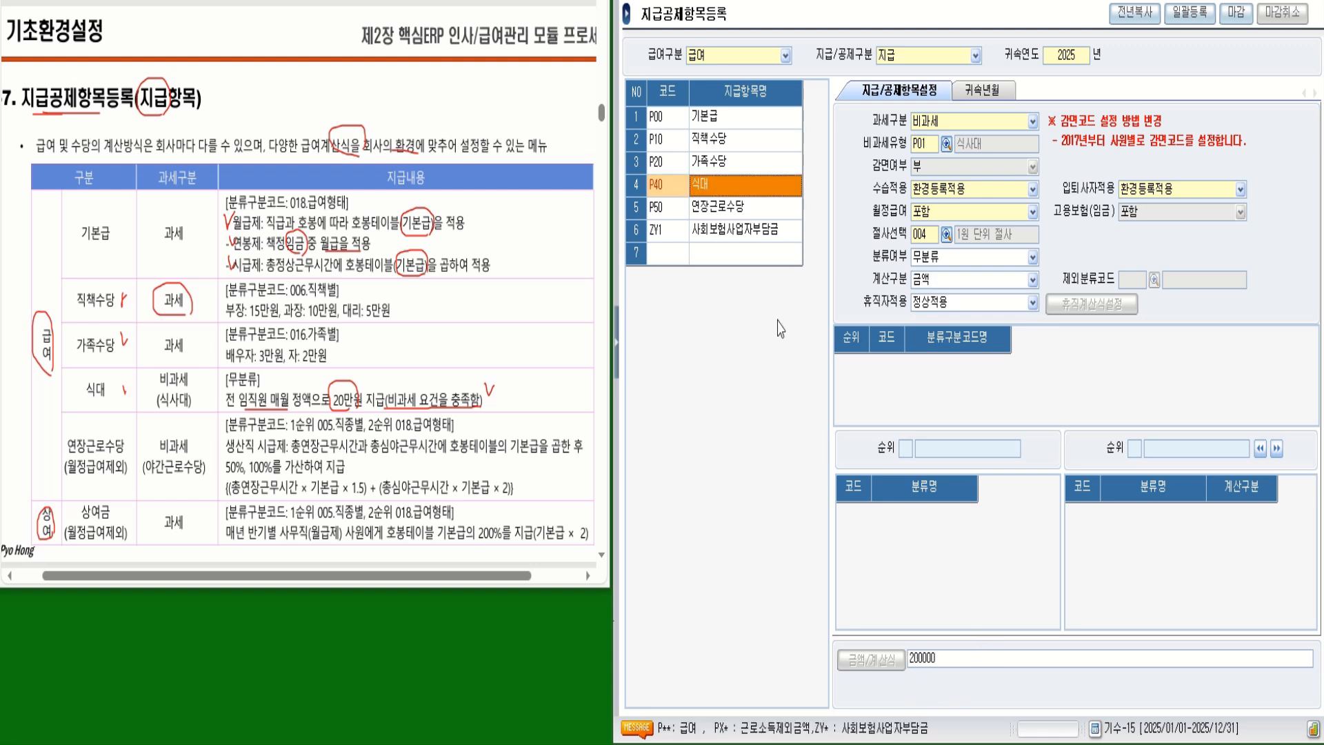
click(757, 206)
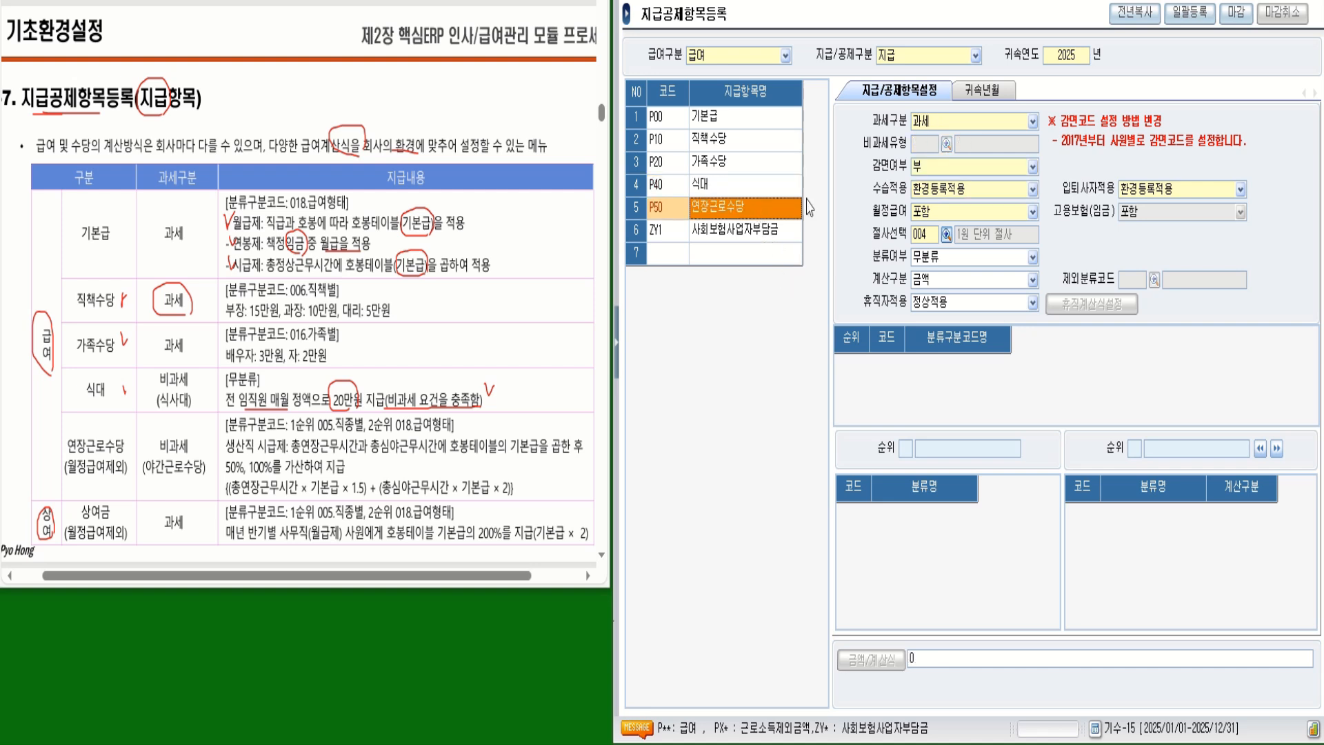
click(783, 184)
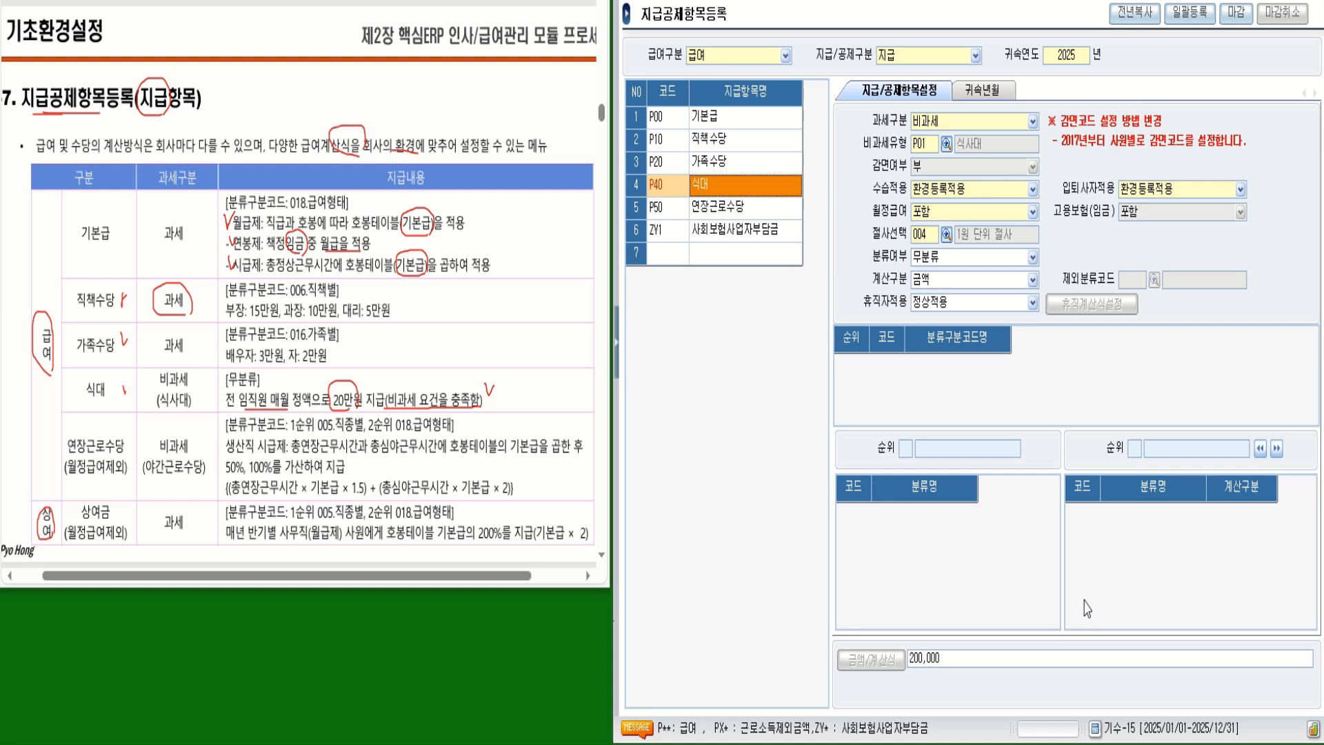
- Set the 과세구분 of P50 연장근로수당 to 비과세 and acknowledge the notice about the changed tax setting
mouse_move(123, 460)
mouse_down()
mouse_move(113, 476)
mouse_move(131, 465)
mouse_move(107, 452)
mouse_move(105, 478)
mouse_up()
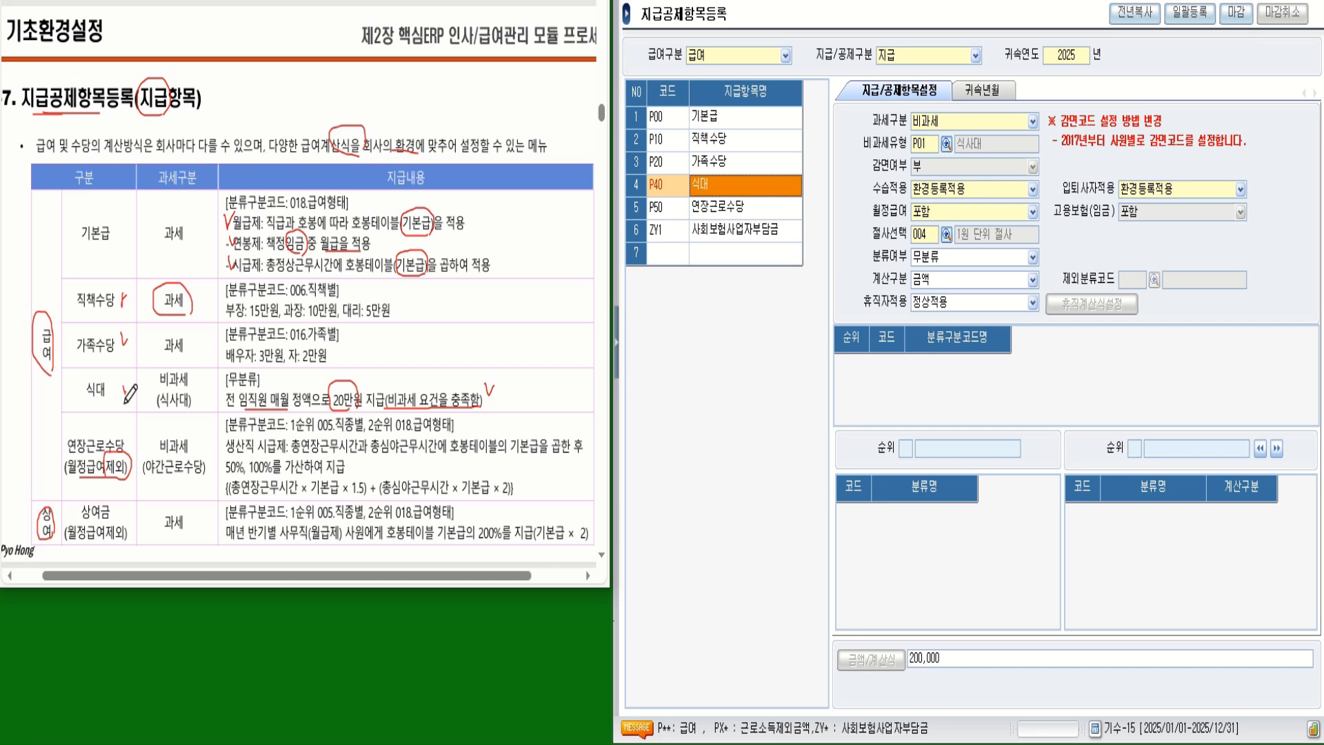
click(697, 207)
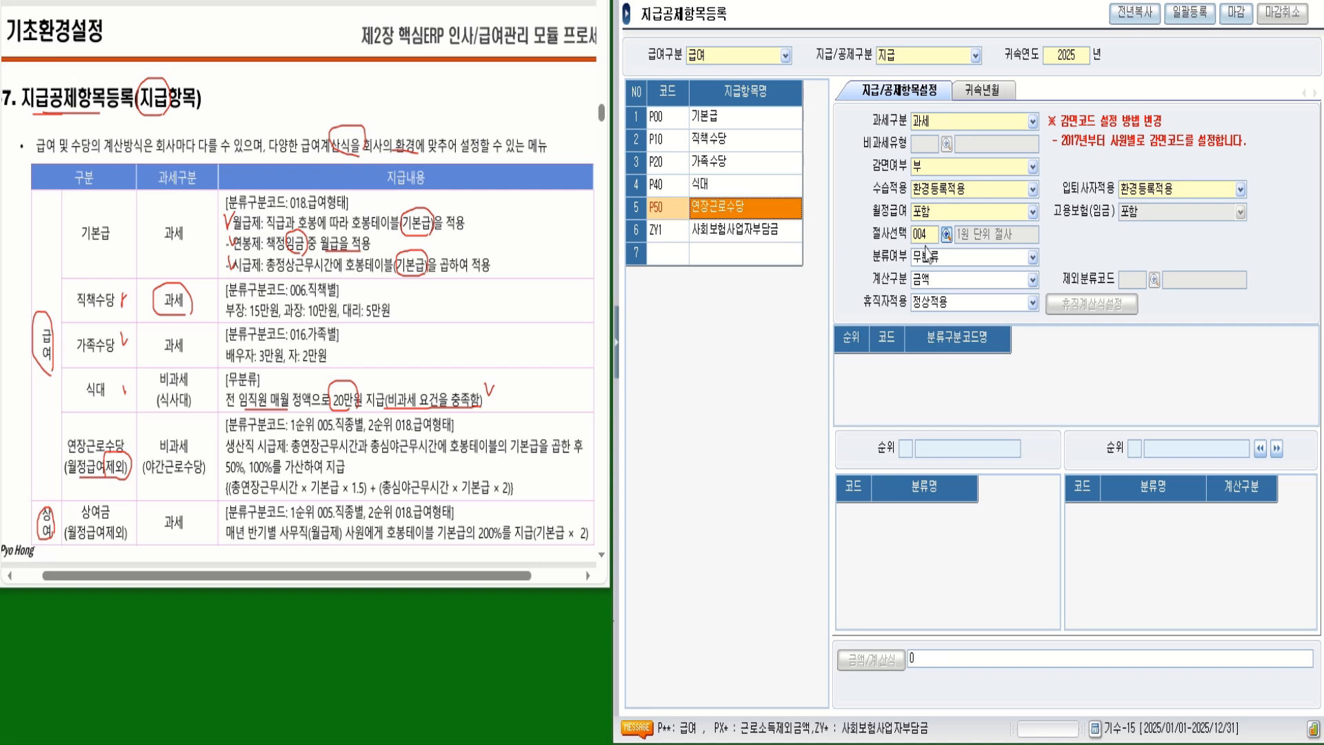
click(931, 126)
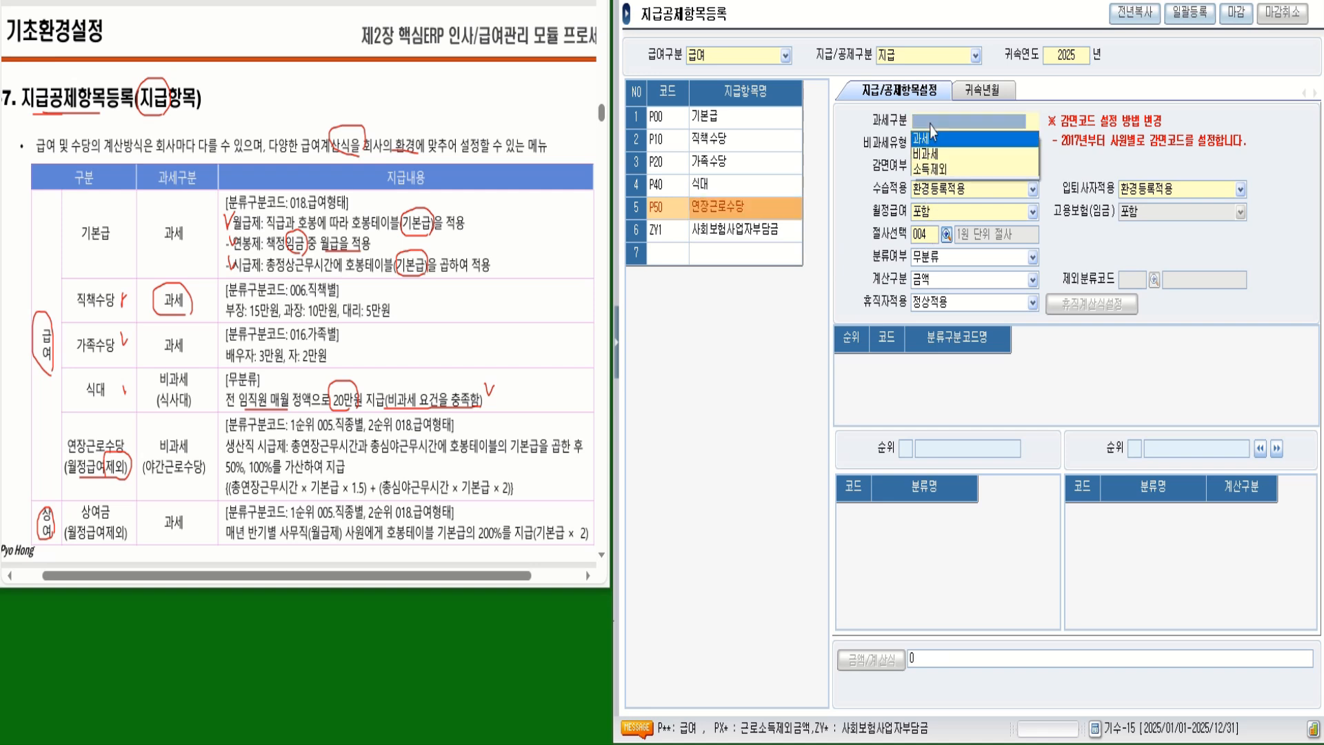
click(933, 143)
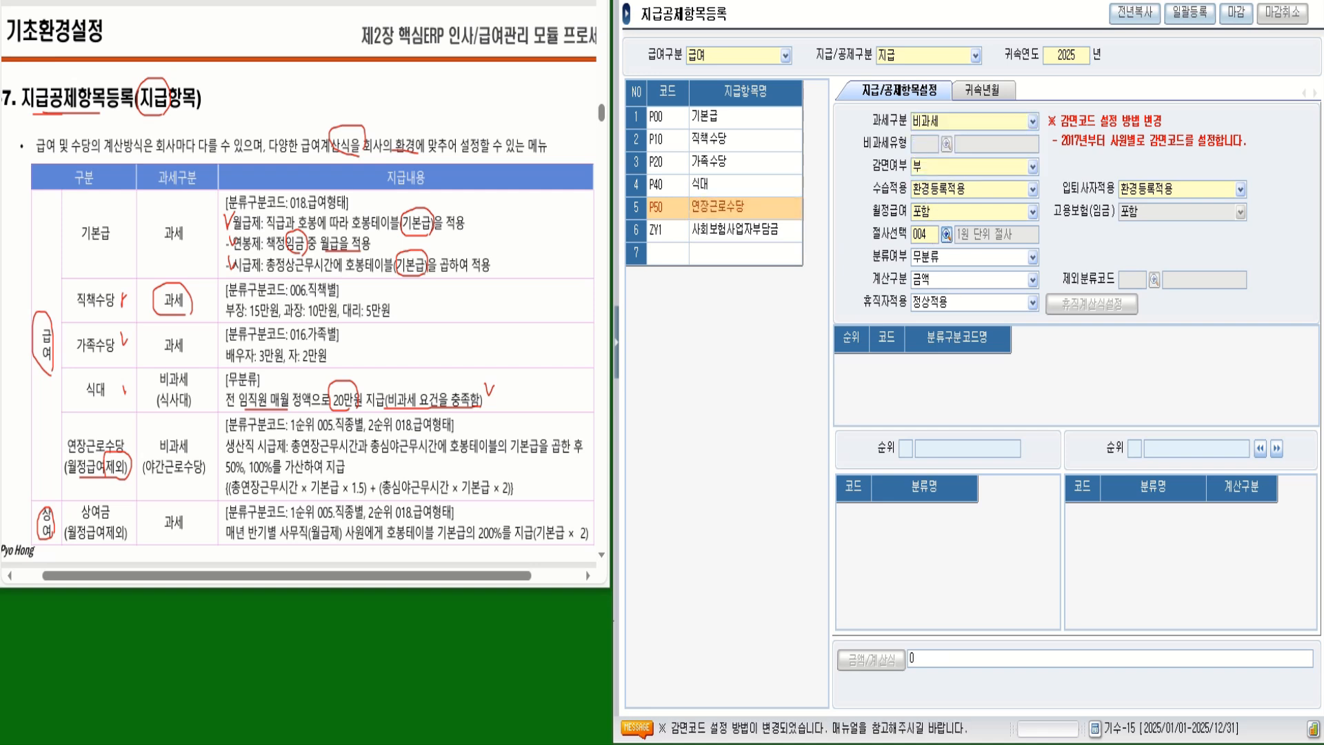
click(987, 425)
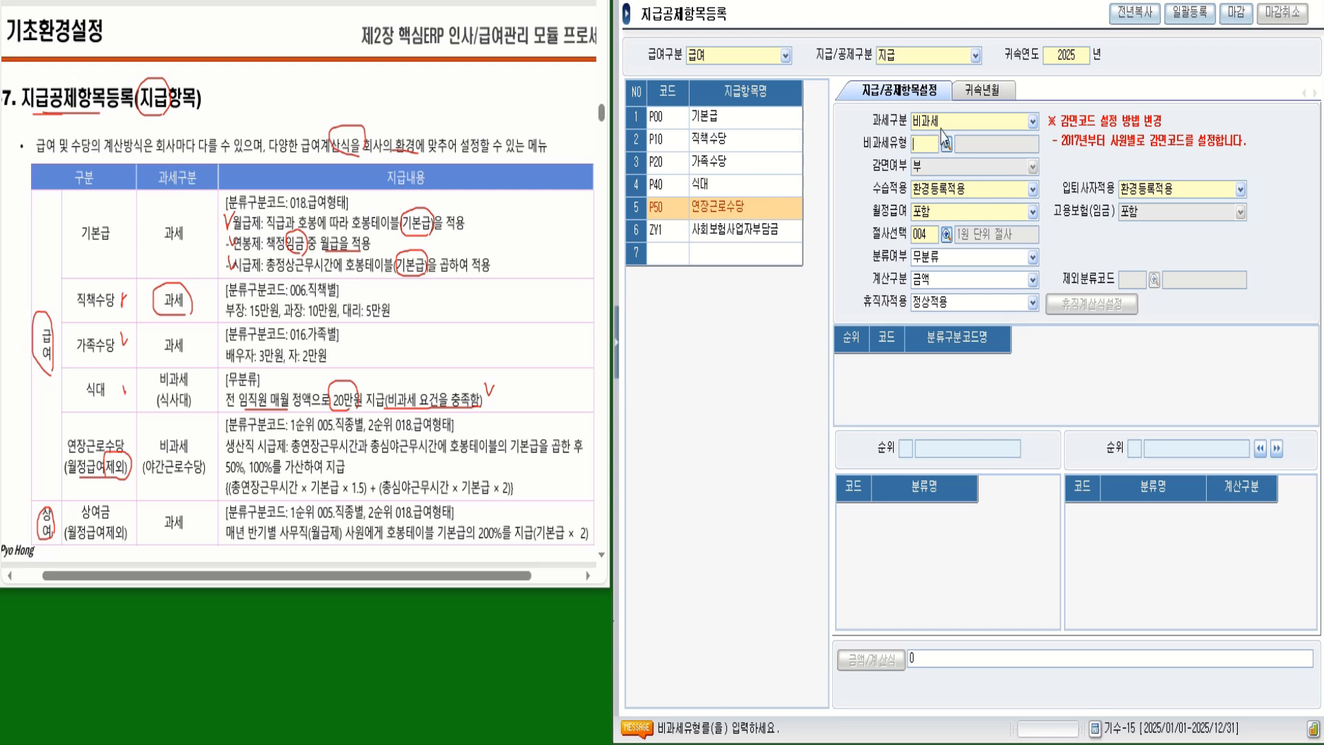
- Look up 야간 by 항목명 in the tax-exemption codes and assign 야간근로수당 as 연장근로수당's 비과세유형
click(947, 144)
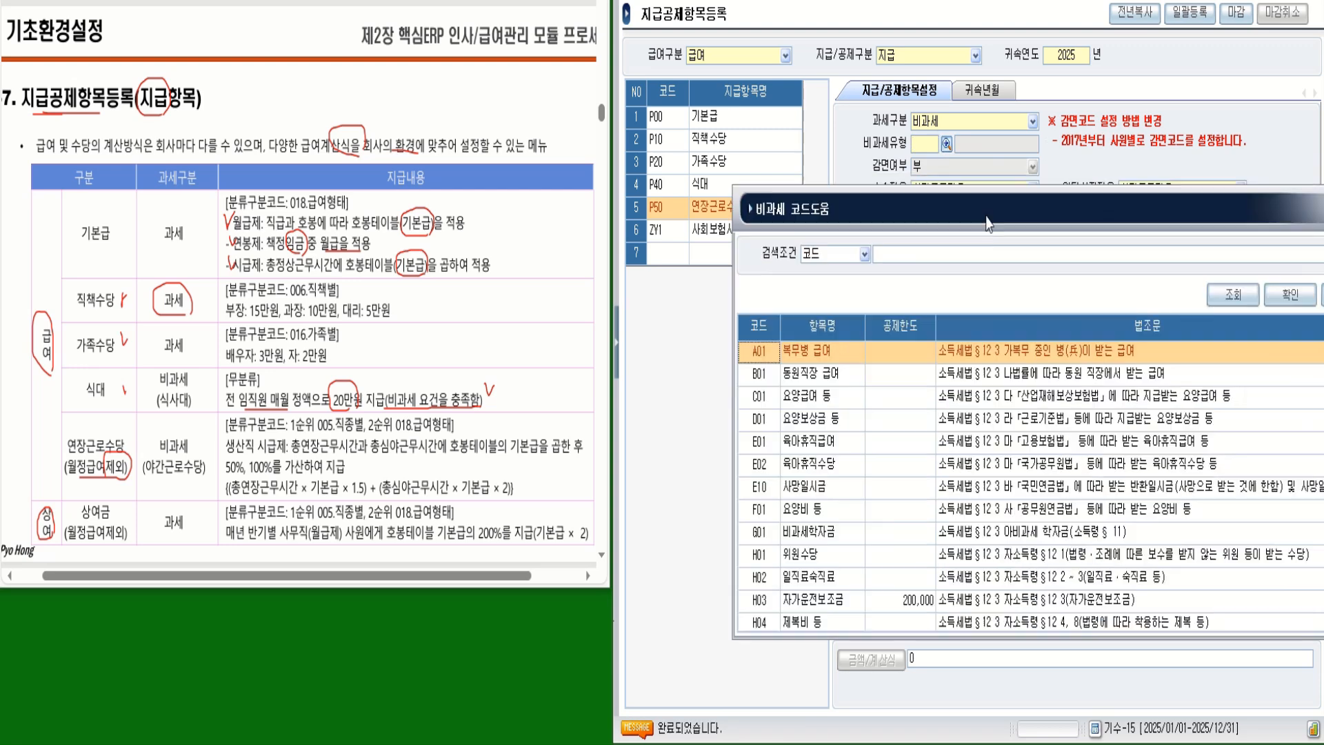
click(786, 256)
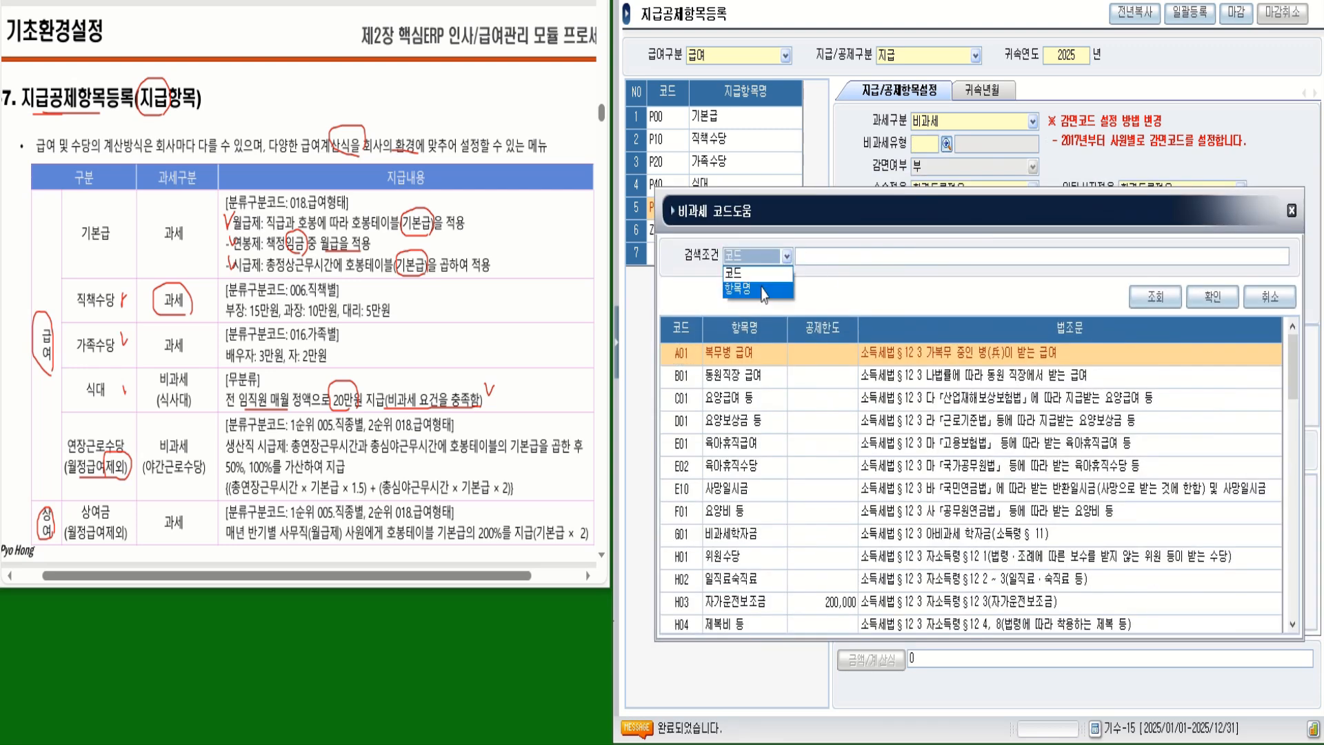
click(764, 290)
text(야간)
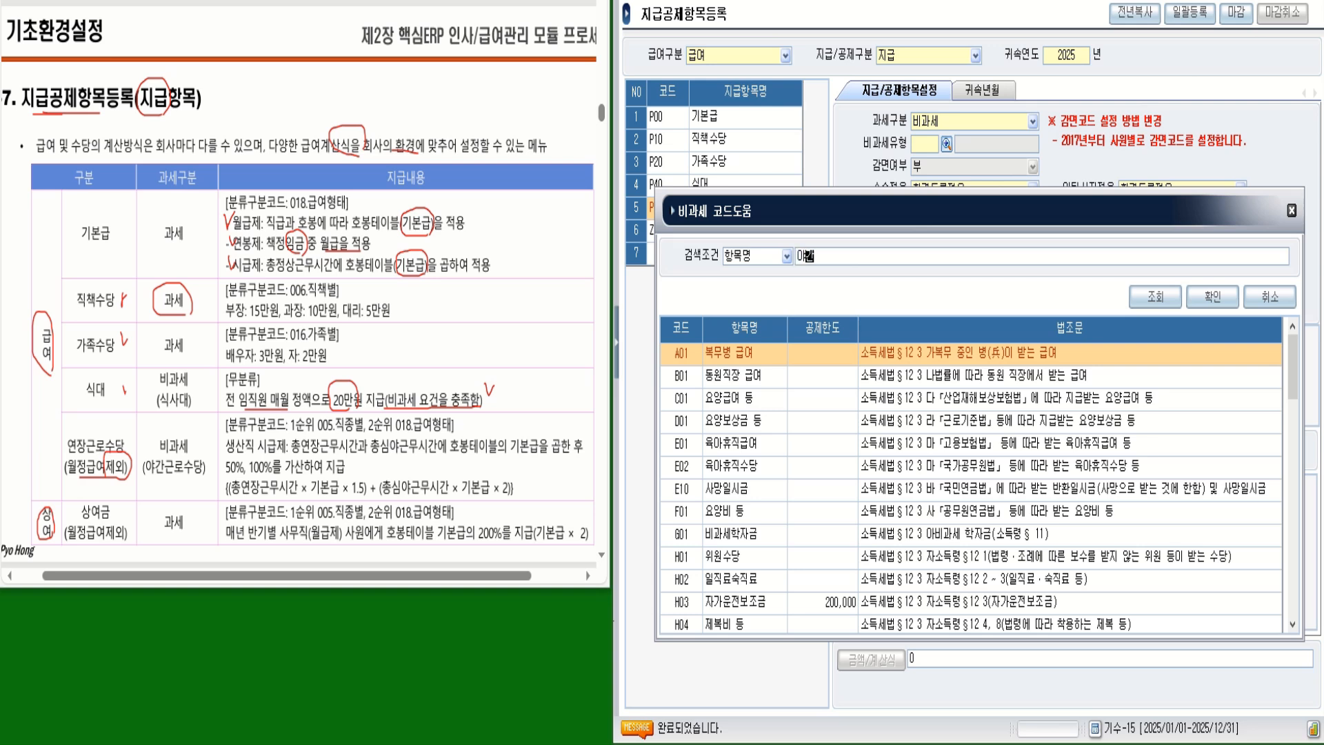
key(Return)
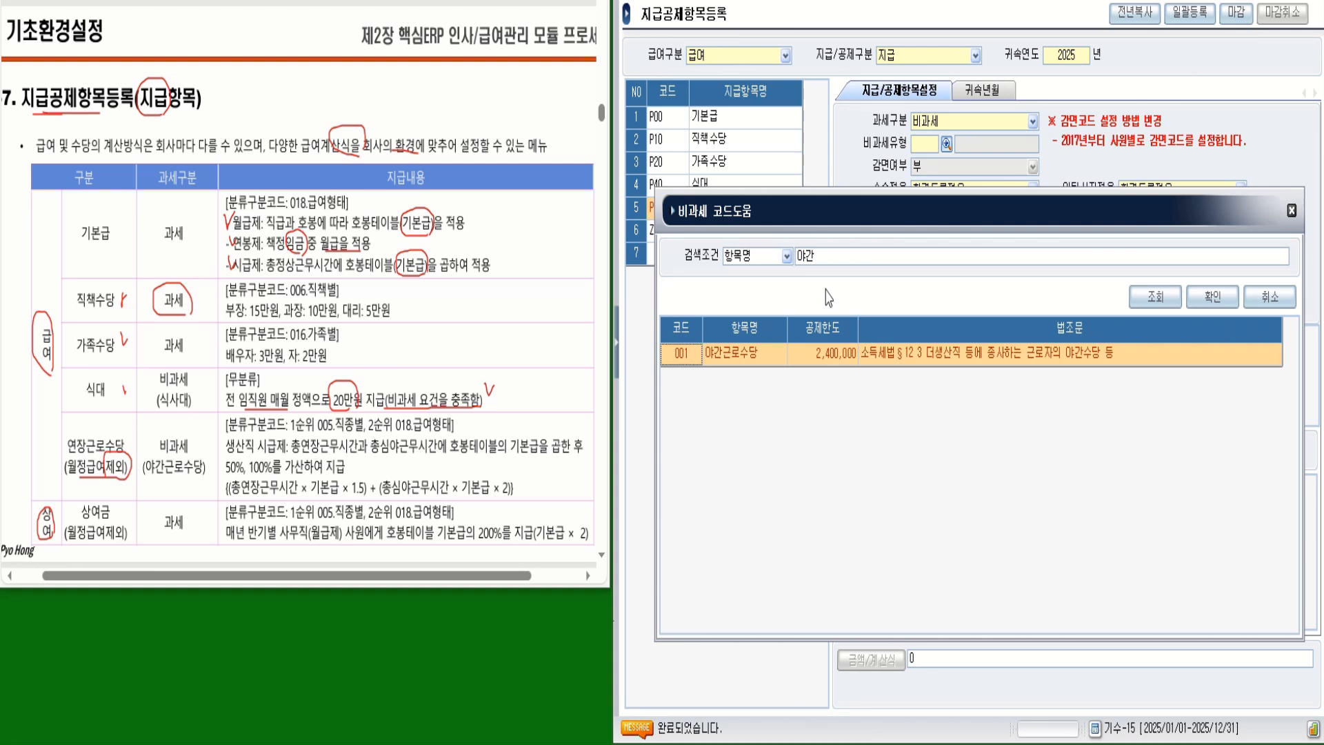
click(832, 357)
click(1215, 299)
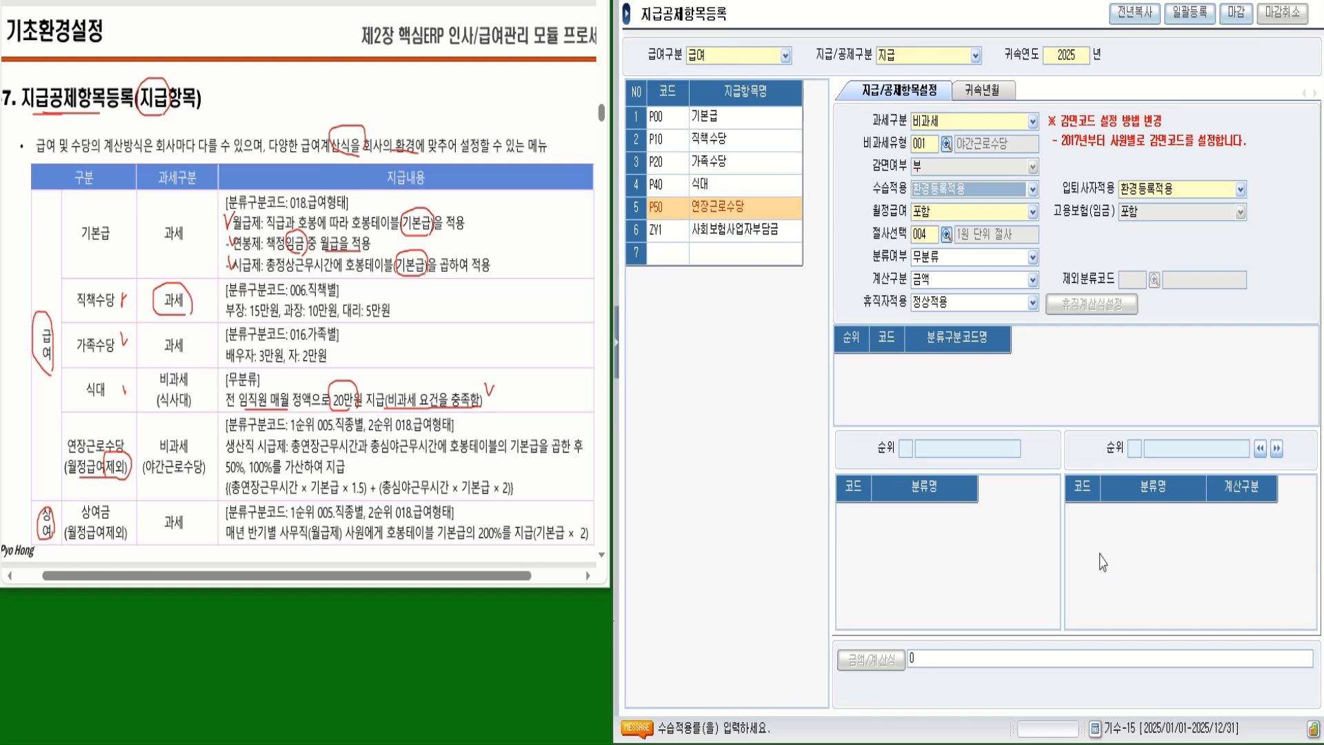
- Set 연장근로수당's 월정급여 to 제외 and its 분류여부 to 분류
click(930, 212)
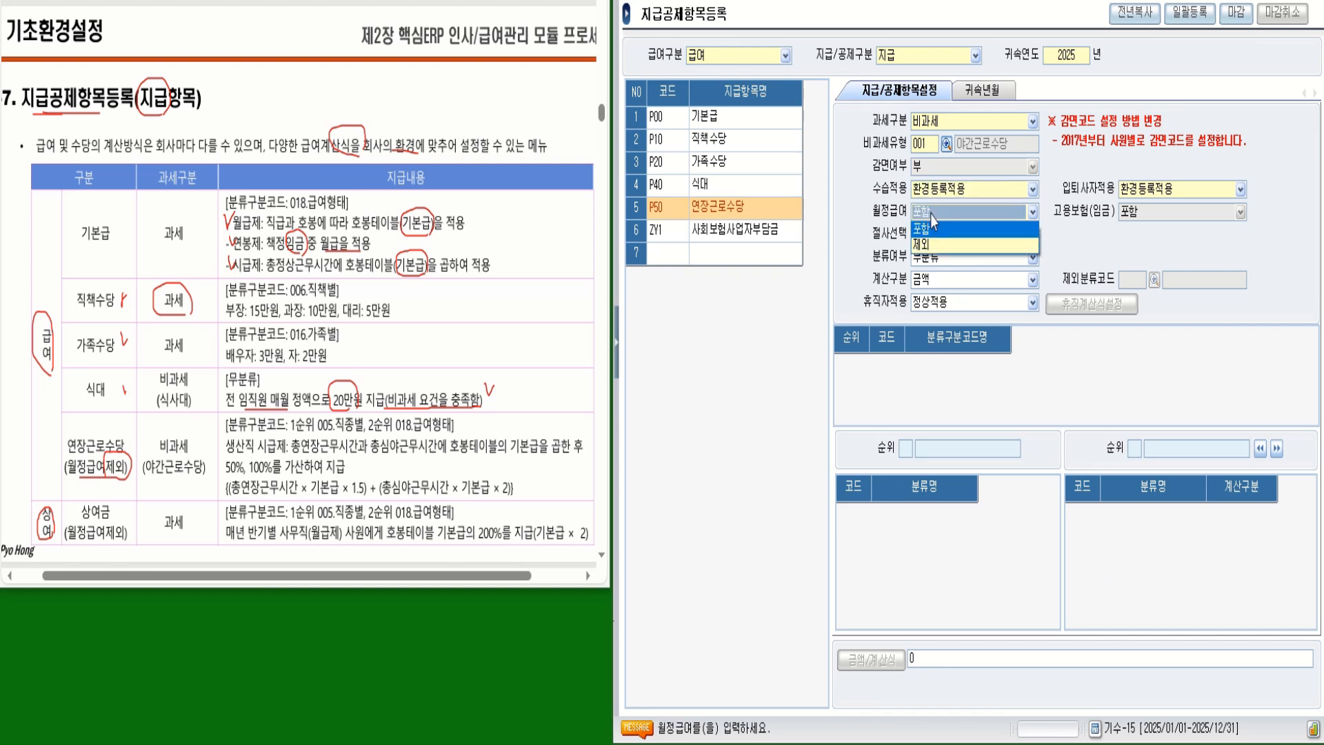
click(925, 244)
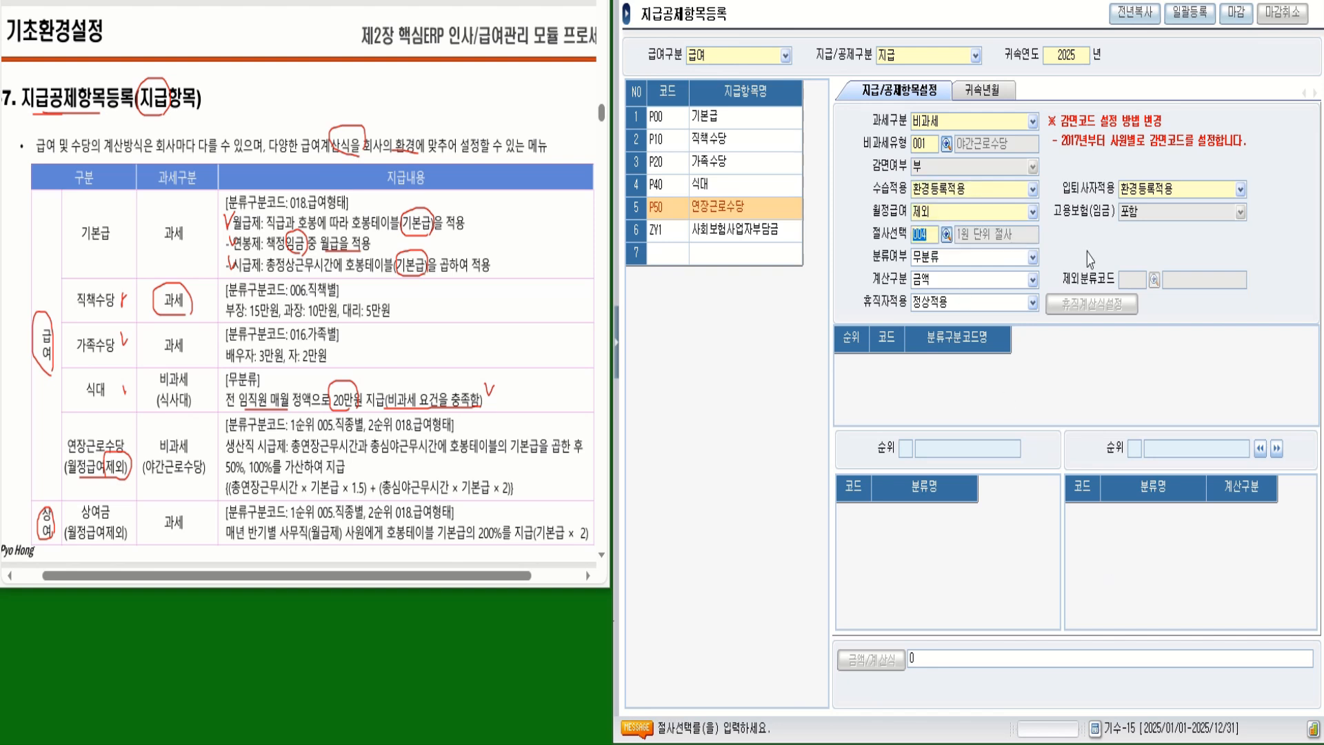
click(986, 263)
click(952, 296)
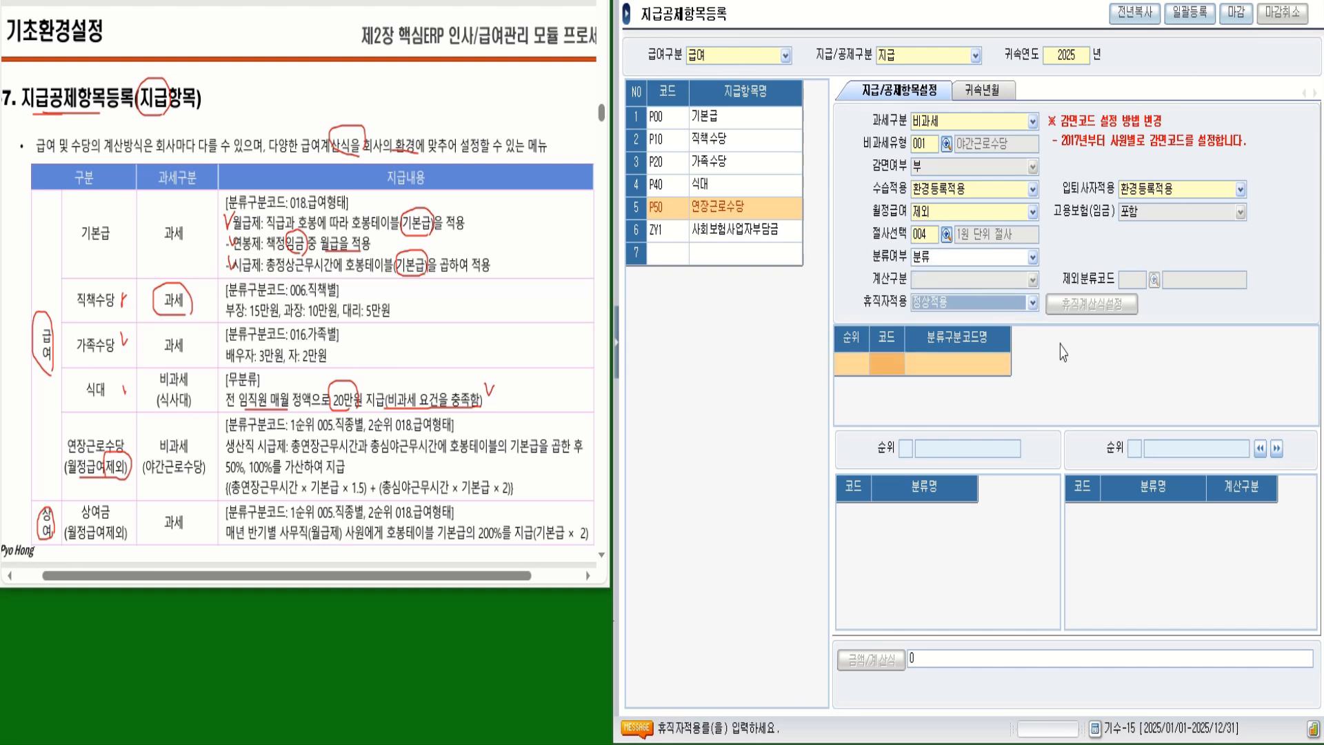
- Look up the classification codes and assign 005 직종별 as 연장근로수당's first-priority classification
click(892, 365)
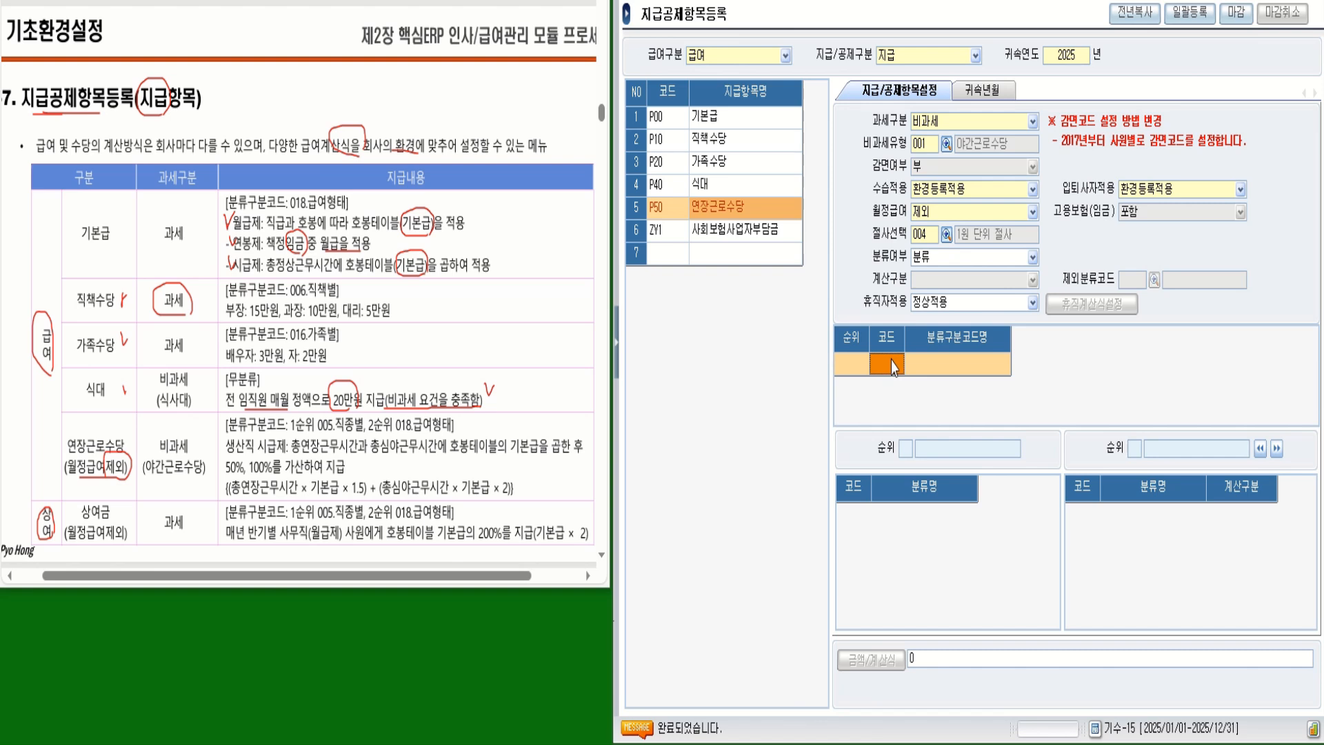
click(891, 365)
key(F2)
click(893, 392)
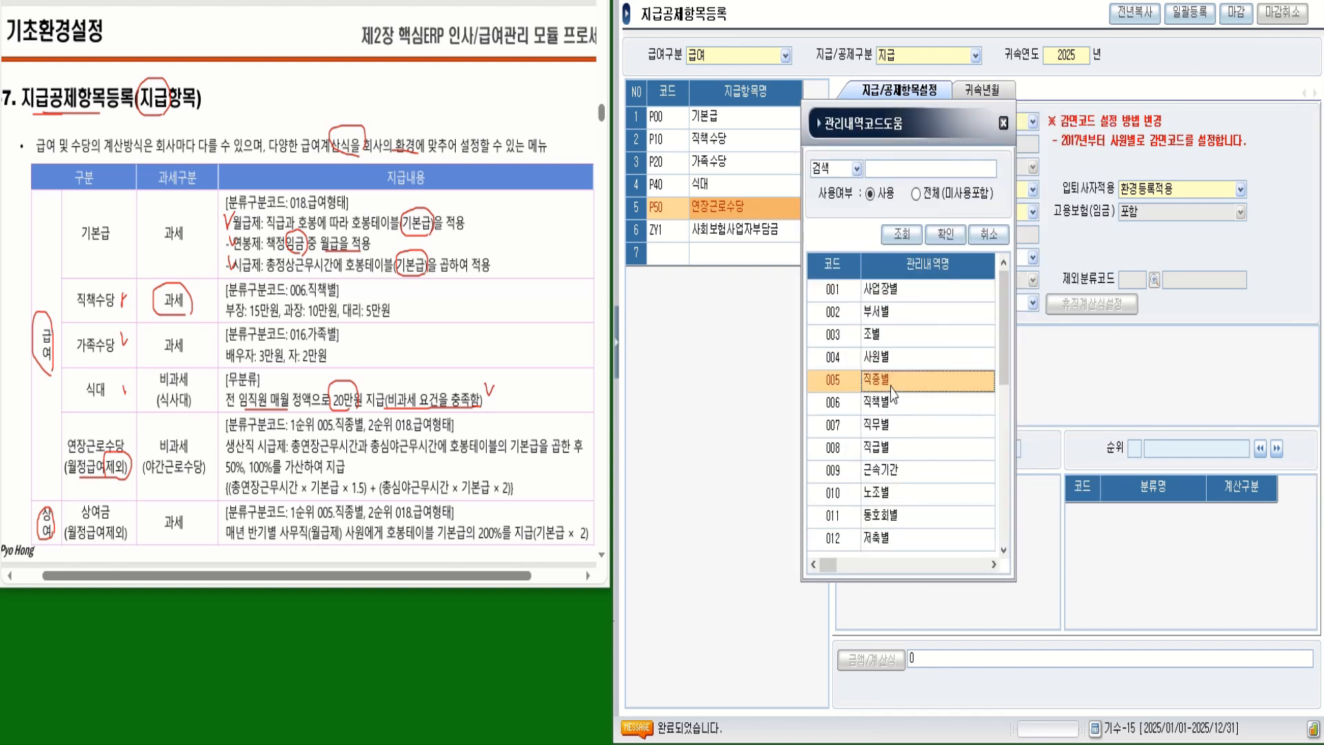
double_click(894, 380)
- Look up the job-type codes and add 002 생산직 under the 직종별 classification
click(1084, 515)
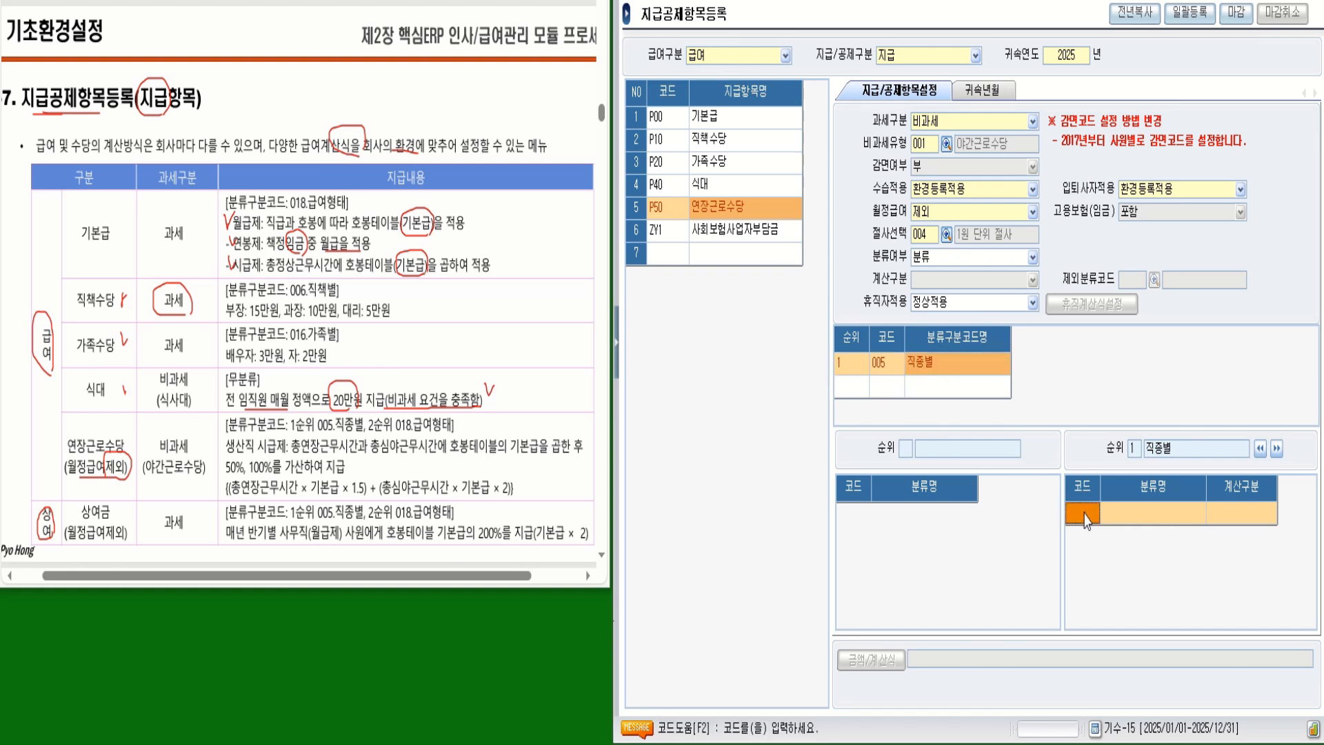
key(Escape)
key(F2)
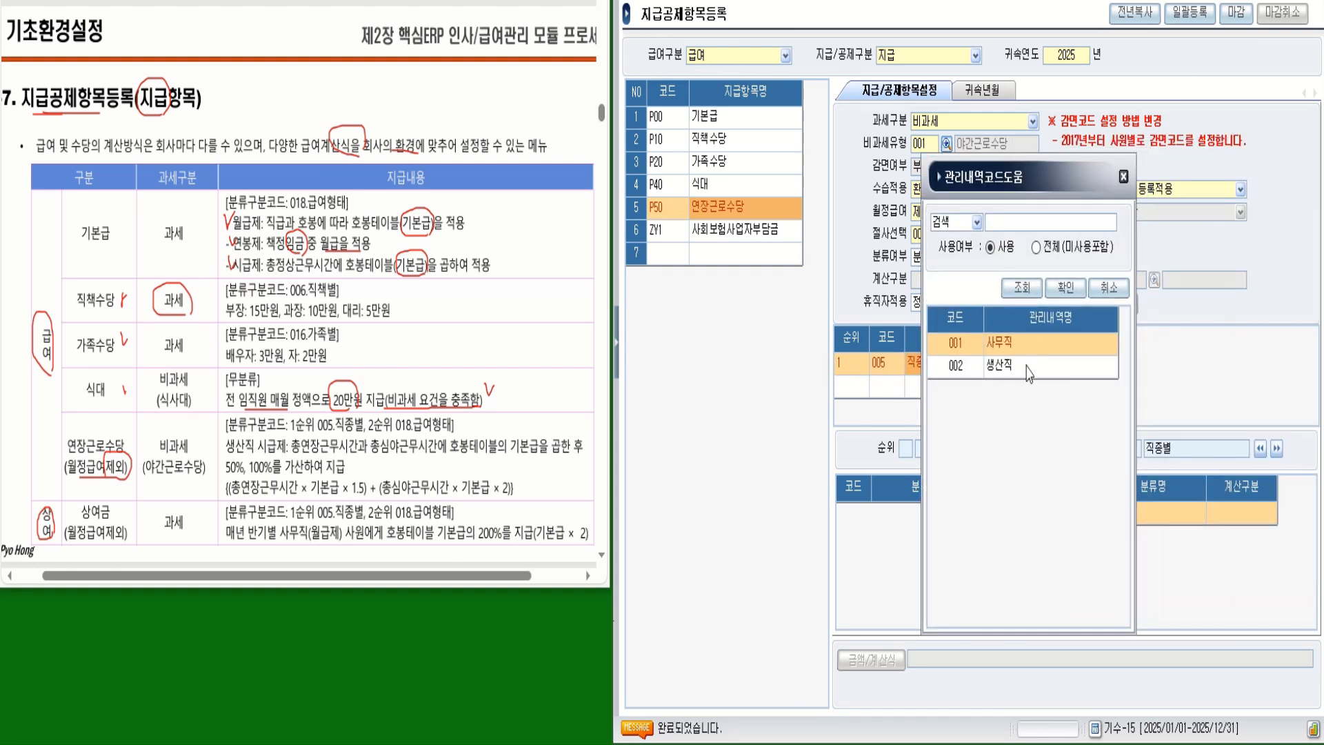
key(Down)
key(Return)
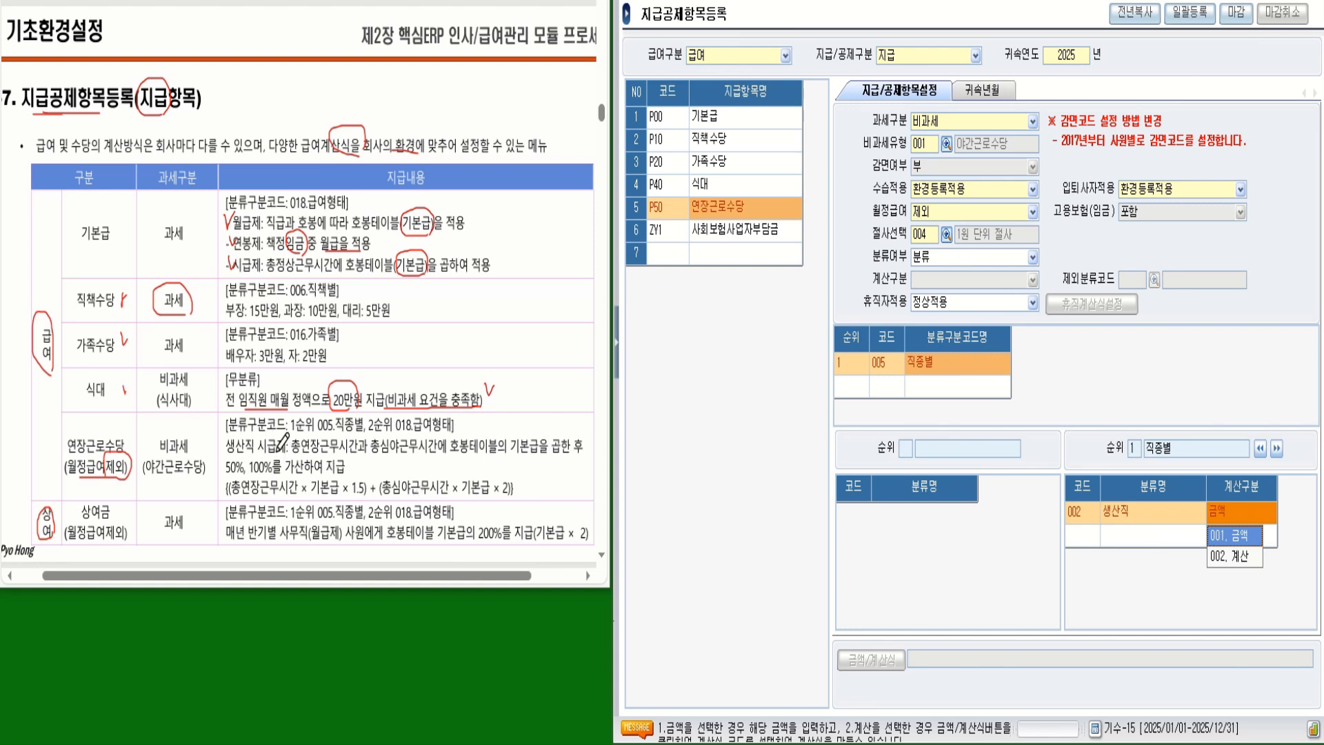
- Add 018 급여형태 as 연장근로수당's second-priority classification, following the hourly-pay condition on the lesson page
click(273, 445)
mouse_move(265, 454)
mouse_down()
mouse_move(261, 441)
mouse_move(275, 449)
mouse_up()
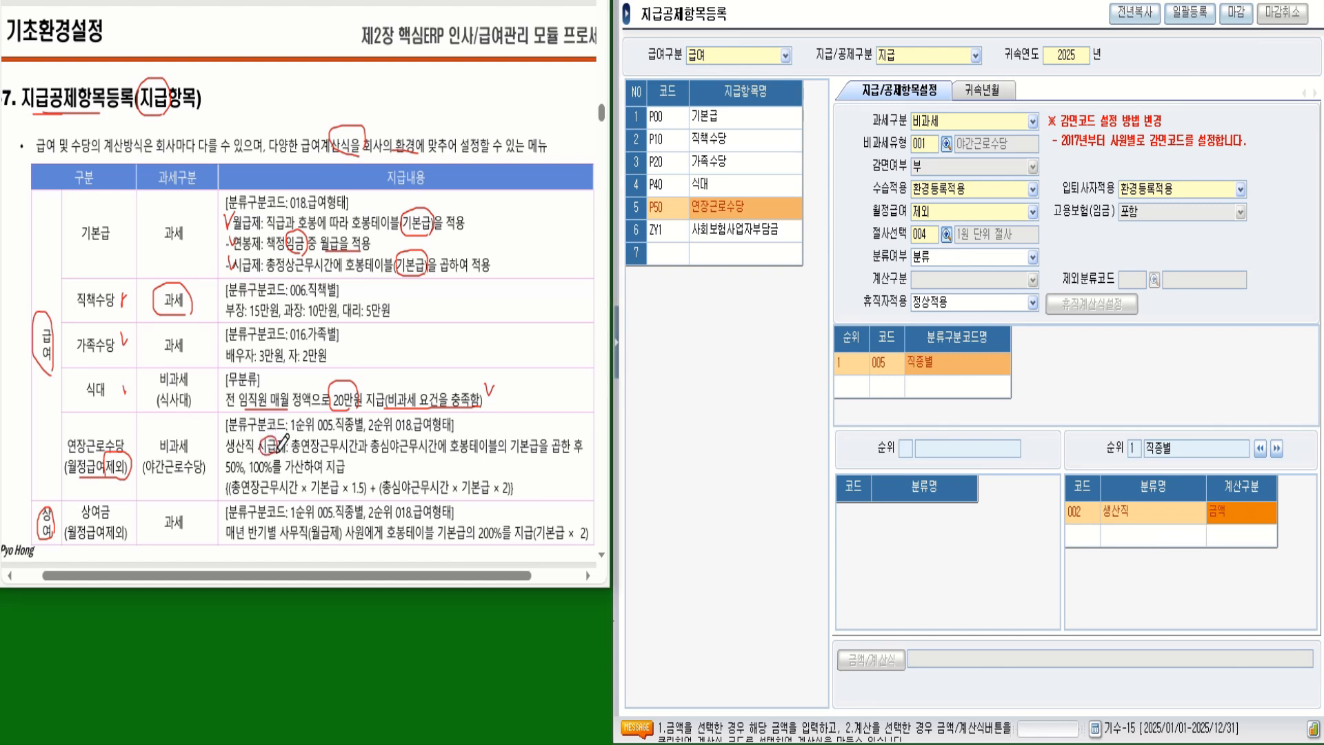
click(893, 387)
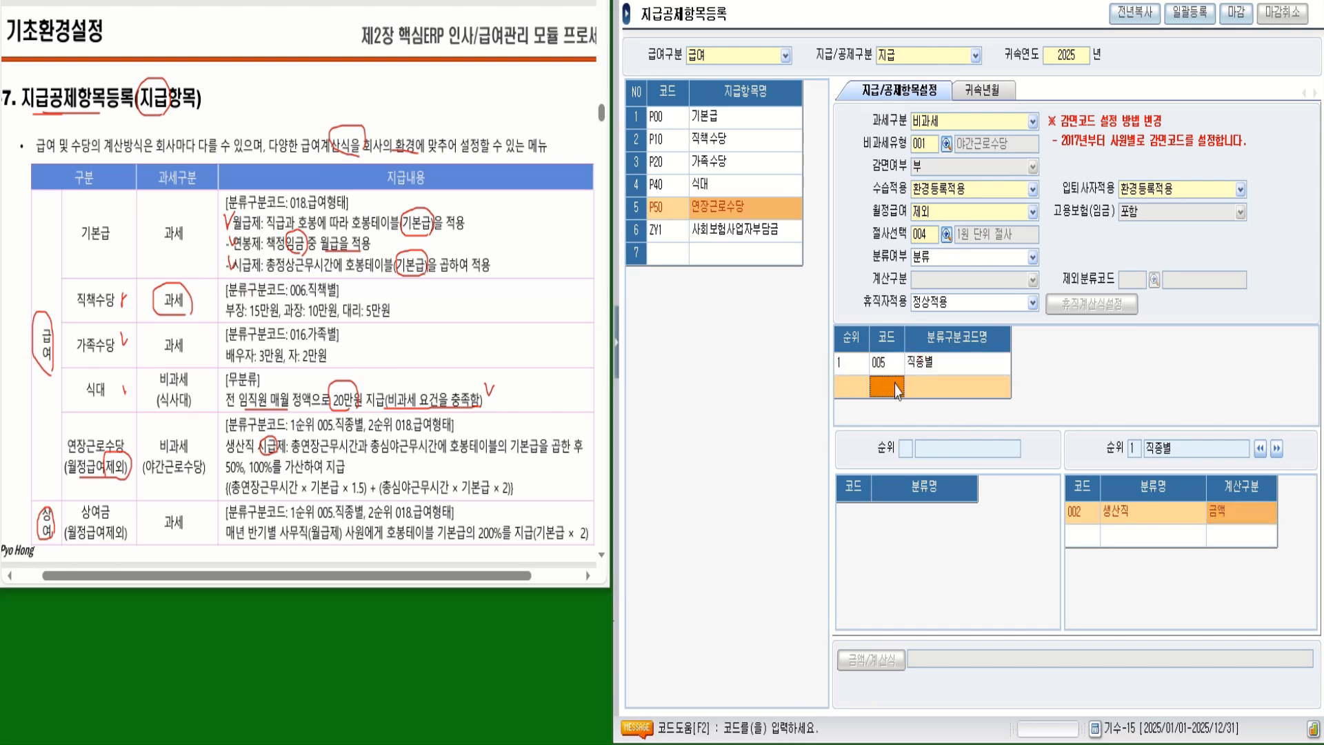
click(895, 386)
text(018)
key(Return)
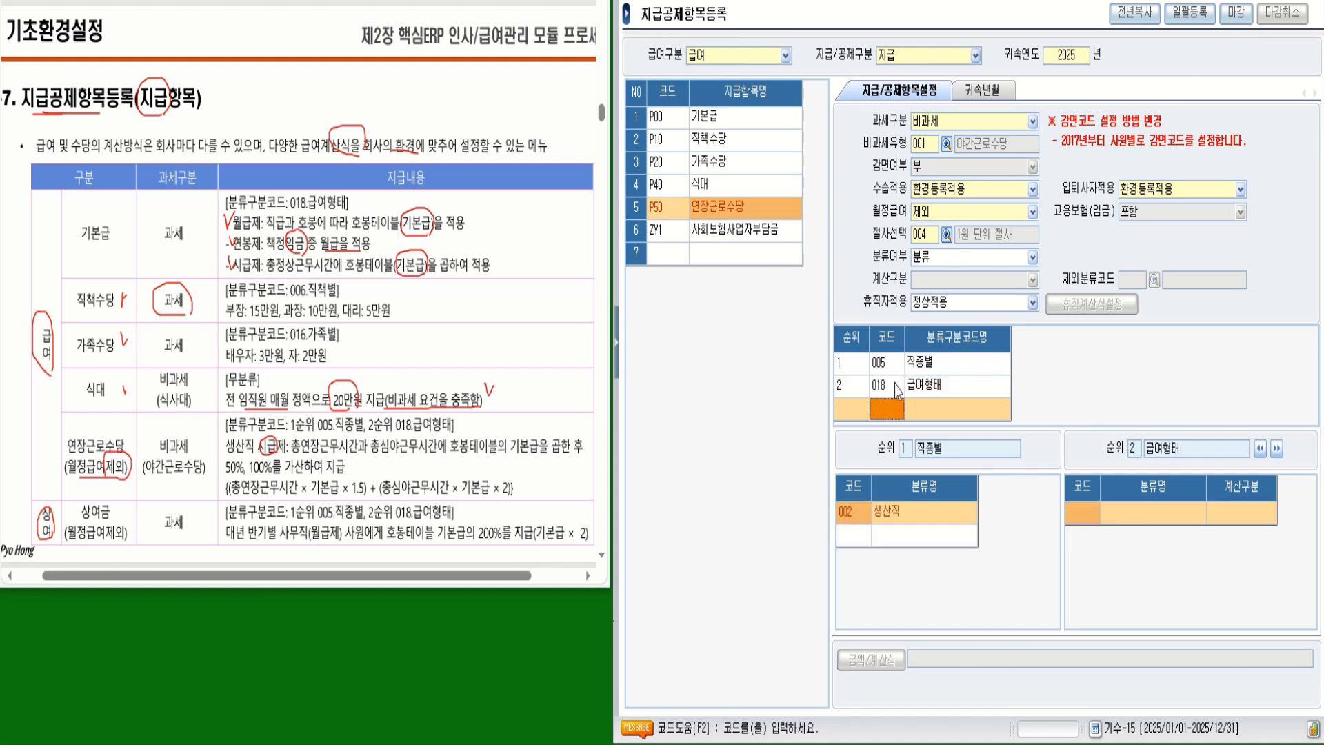
- Add 004 시급 under 급여형태 for 생산직 and choose 계산 as its 계산구분
click(896, 387)
click(1084, 514)
key(F2)
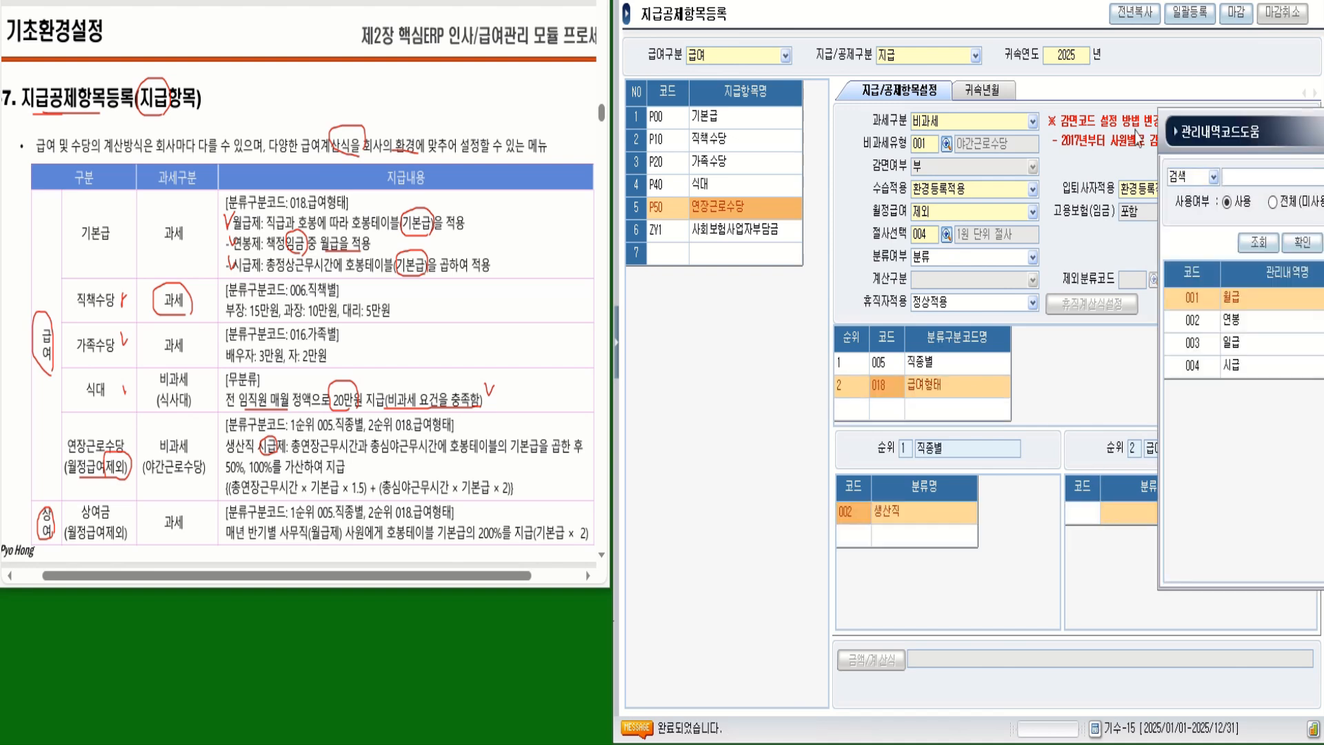
double_click(977, 384)
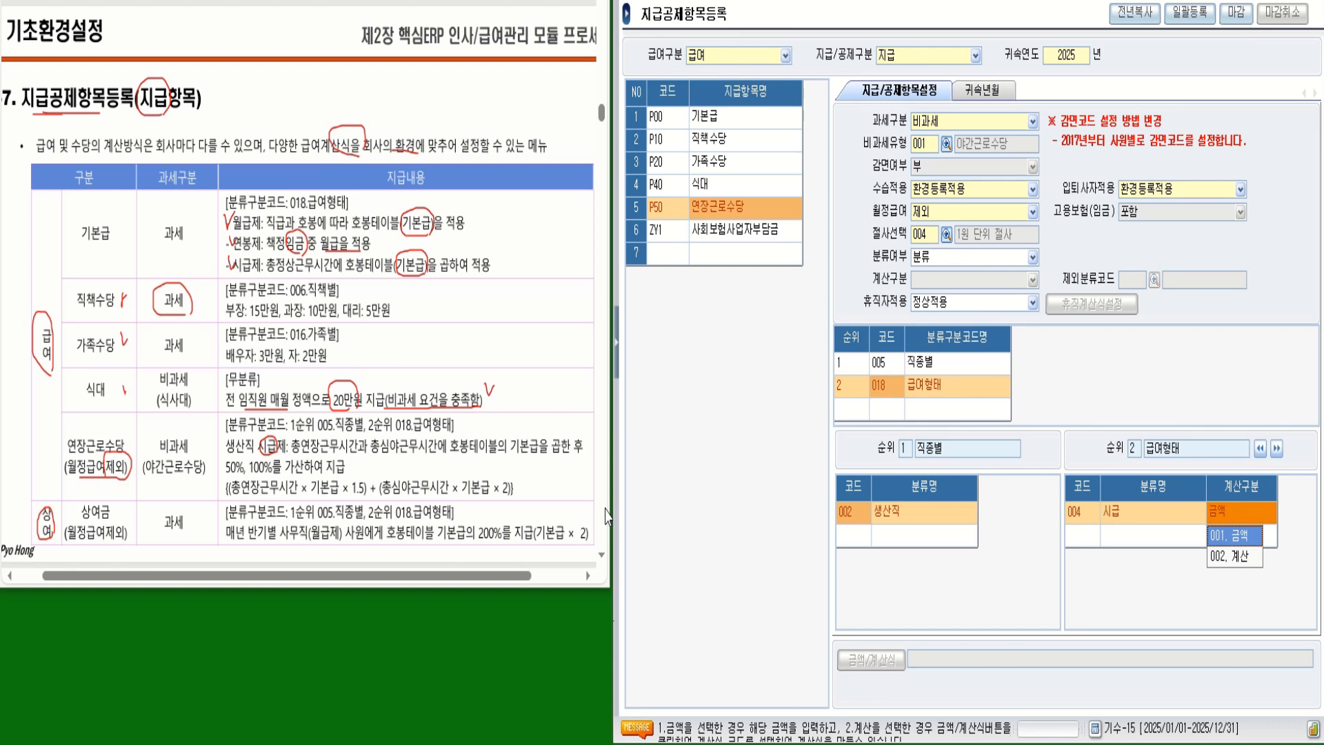
click(1244, 559)
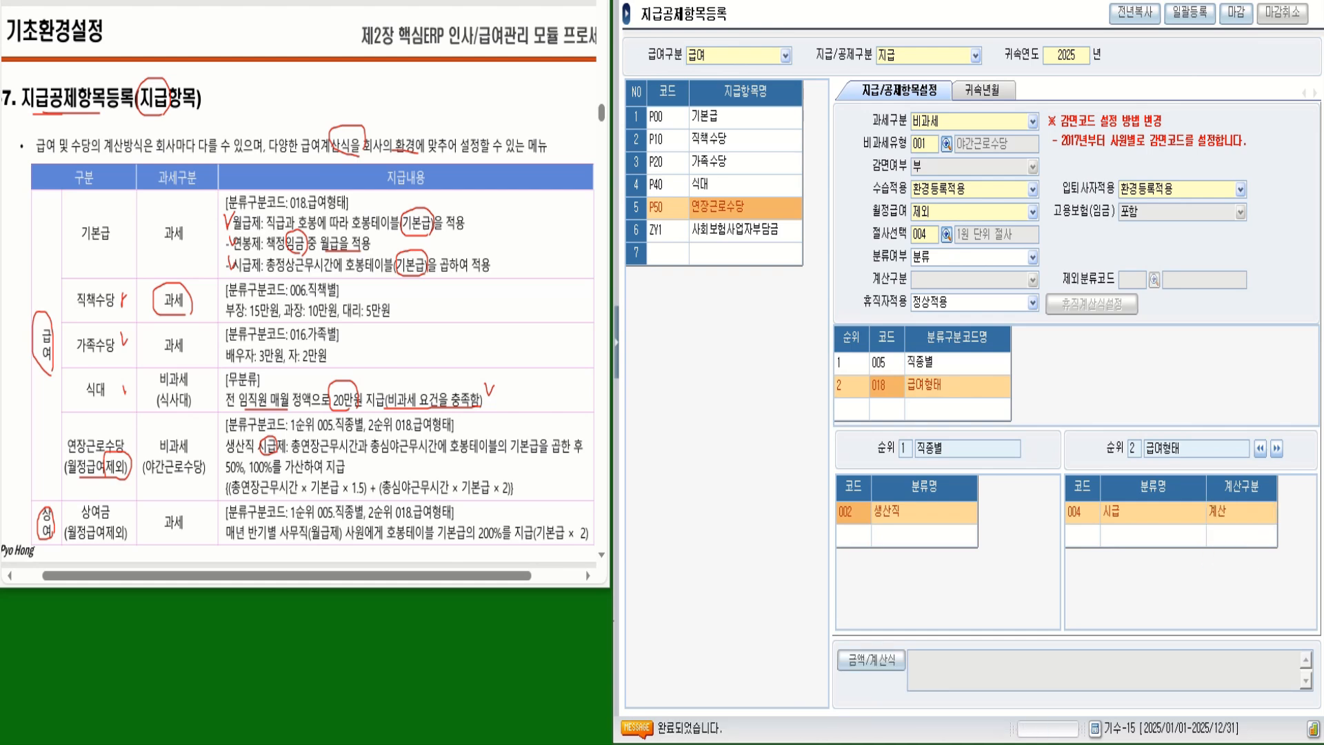
- Open the 급여계산식 for 시급 and enter the overtime part (총연장근무시간 × 기본급 × 1.5) followed by a plus sign
click(871, 660)
drag(974, 11, 898, 39)
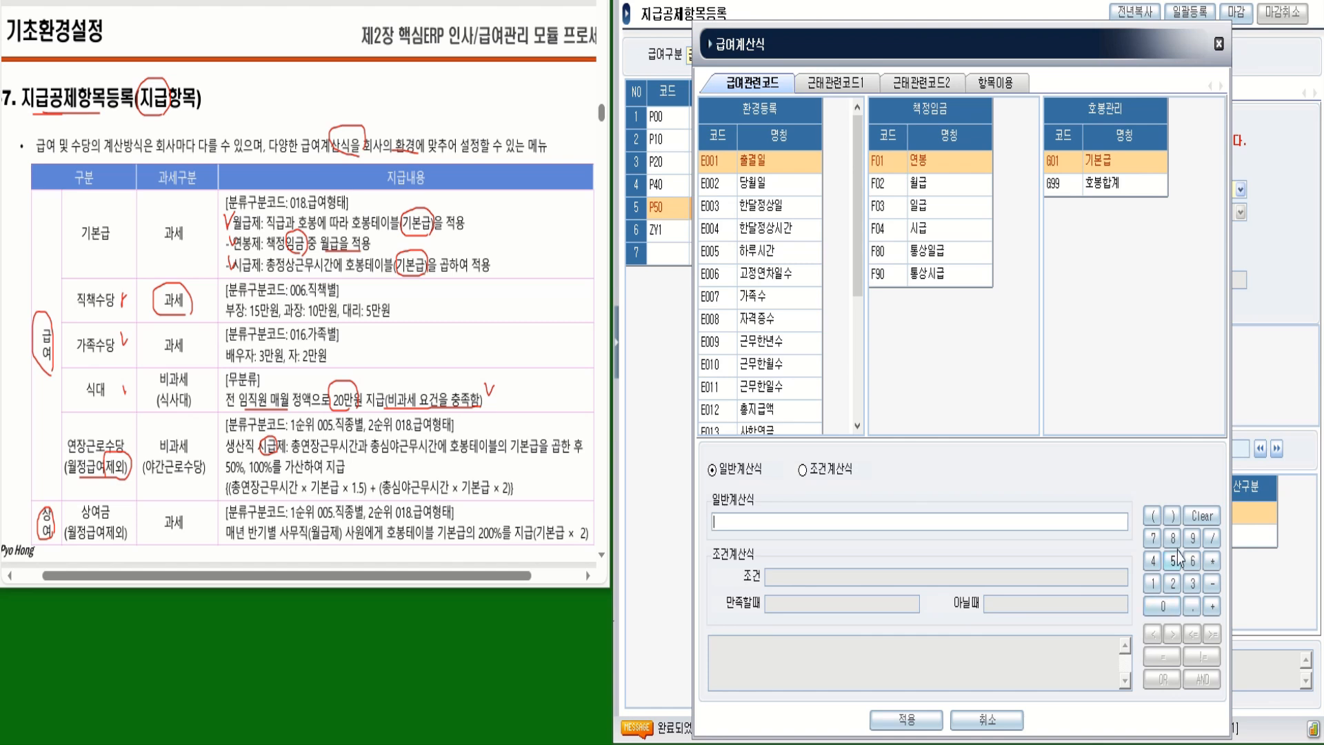
click(1153, 516)
click(825, 85)
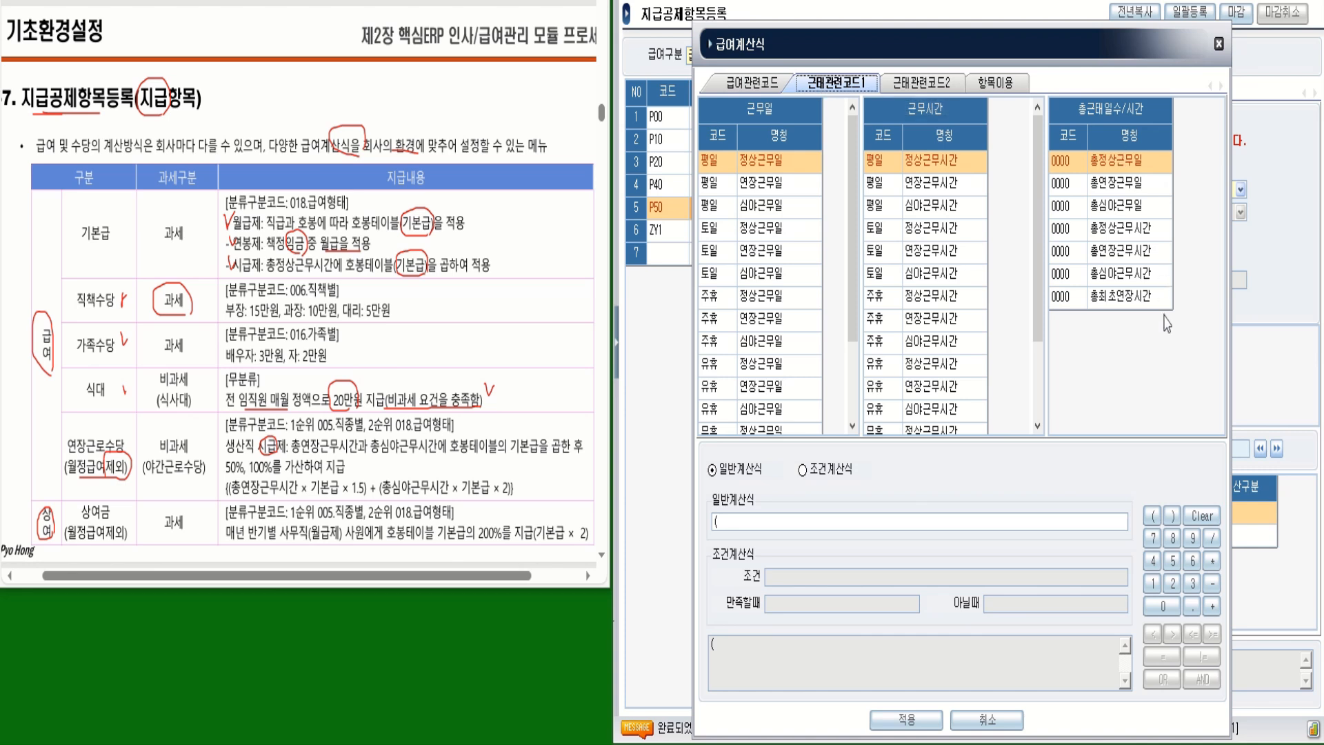
double_click(1127, 258)
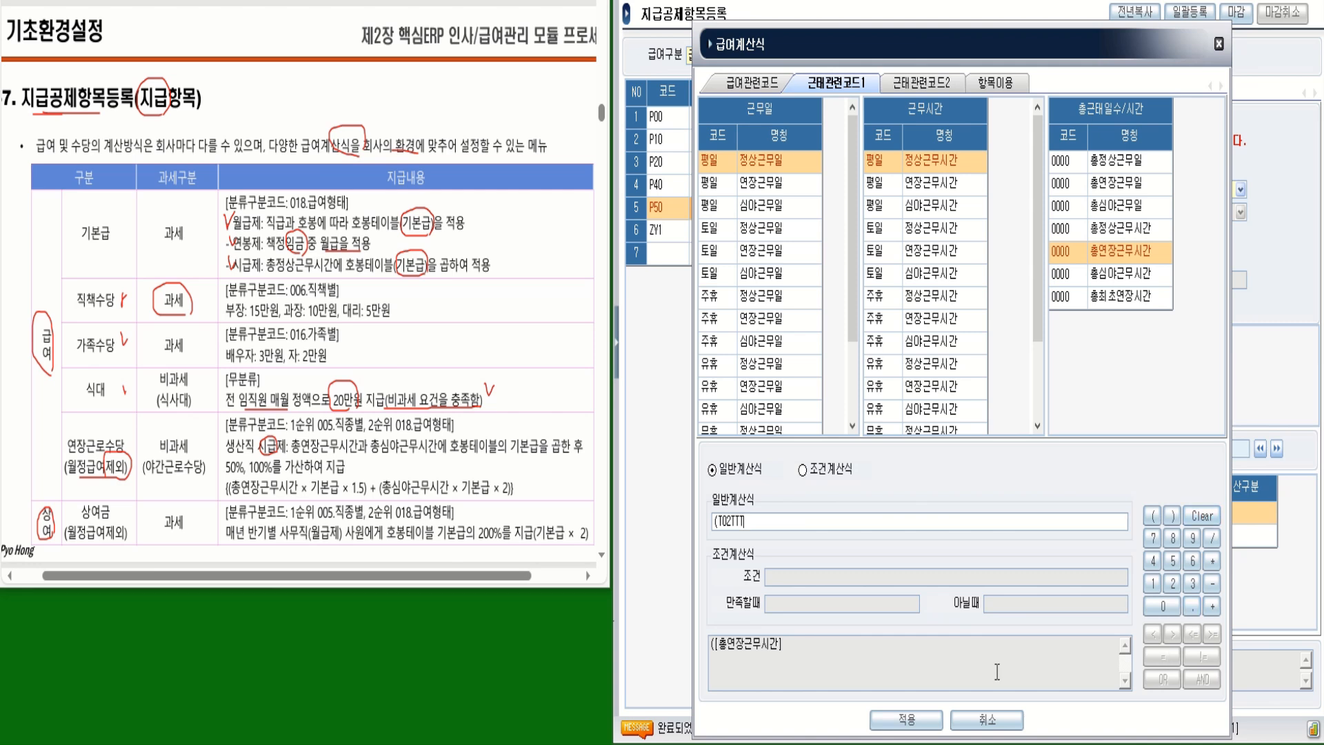
click(1212, 561)
click(761, 84)
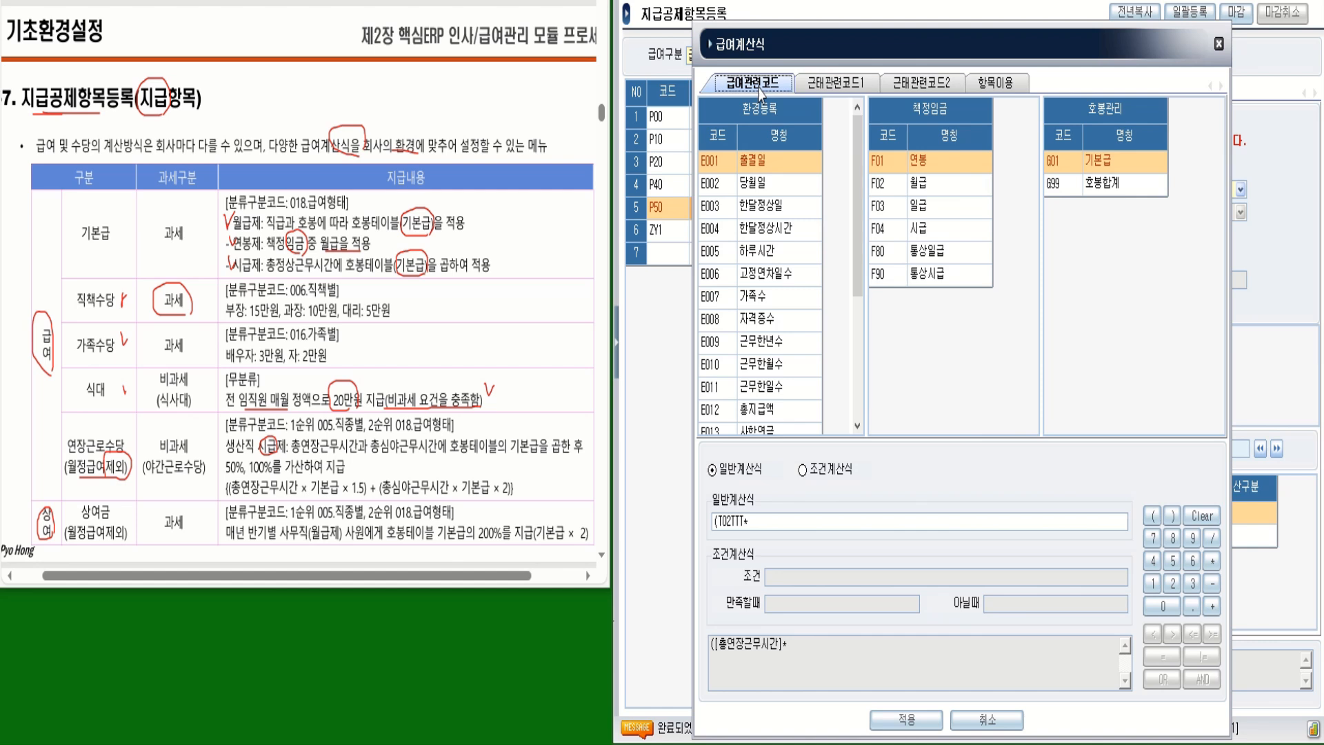
double_click(1100, 163)
click(1212, 560)
text(1.5)+)
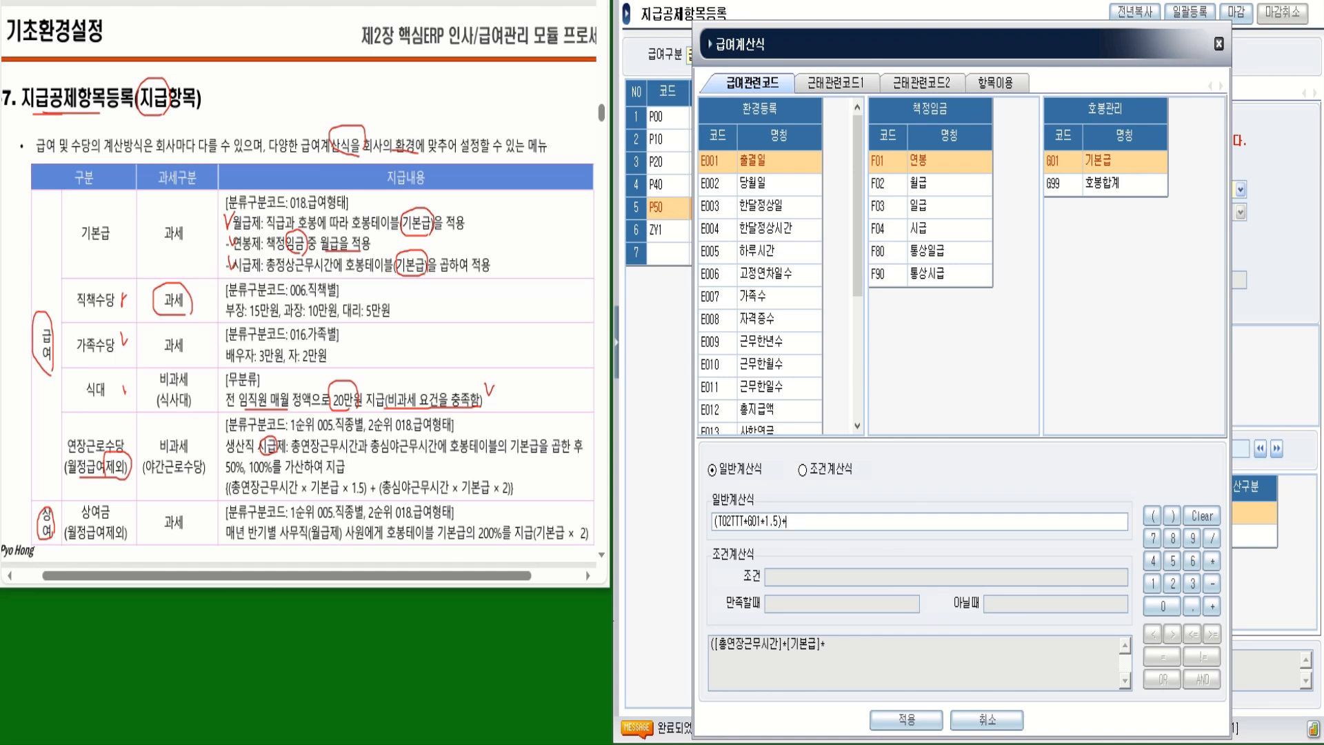
- Append the night-work part (총심야근무시간 × 기본급 × 2) to the formula and apply it to 연장근로수당
text(()
click(843, 83)
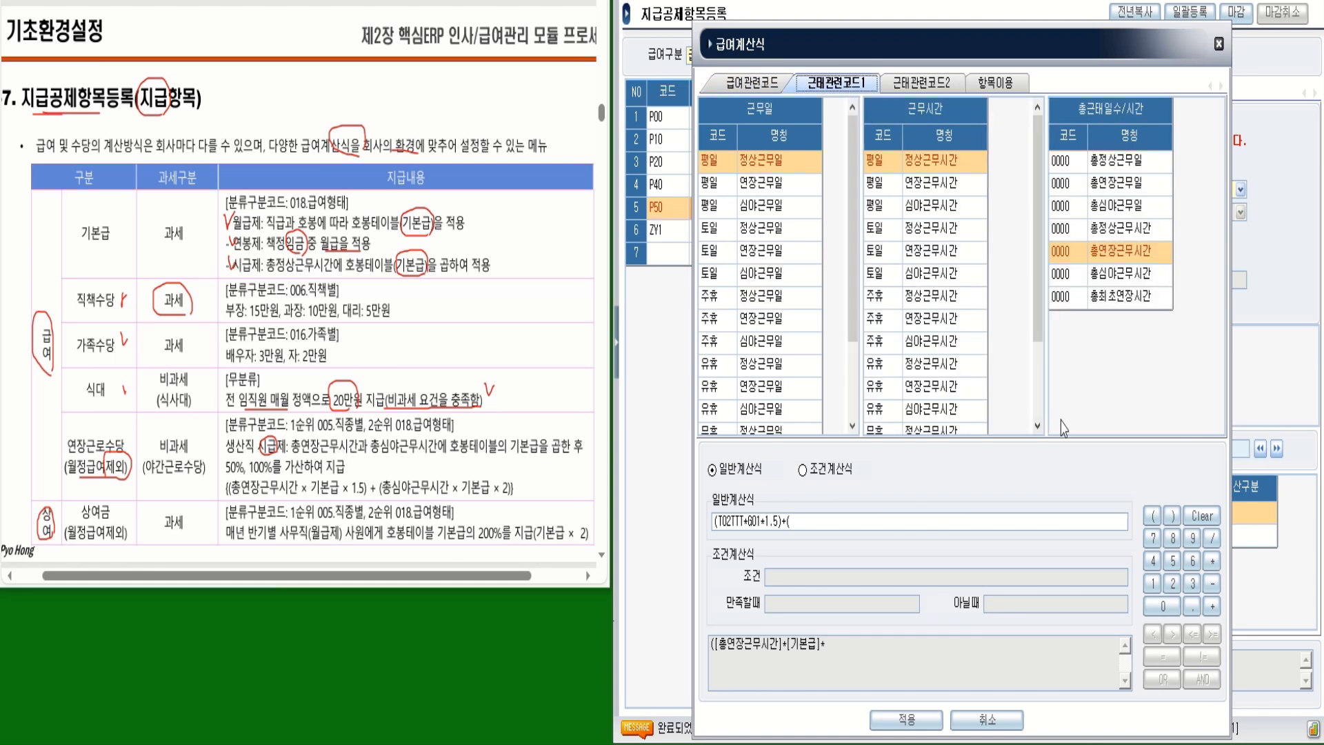
double_click(1116, 278)
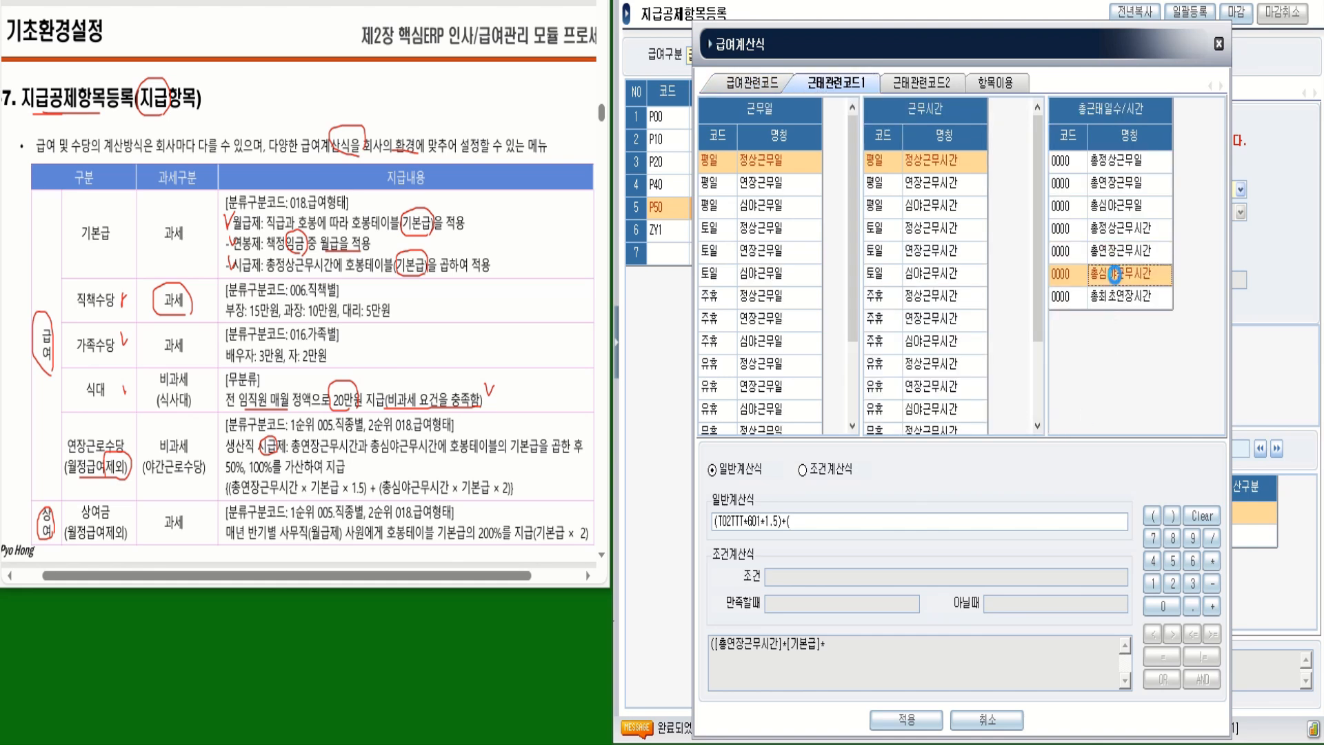
click(1212, 561)
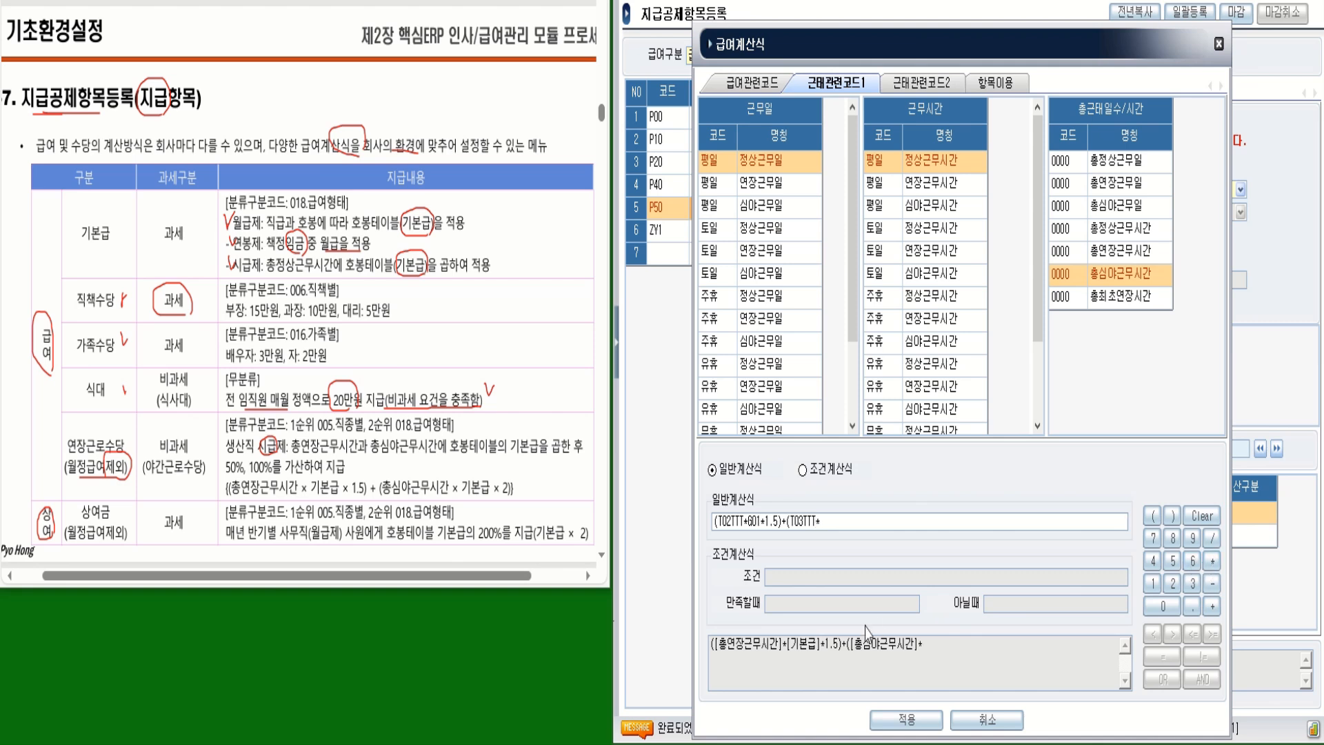
click(756, 83)
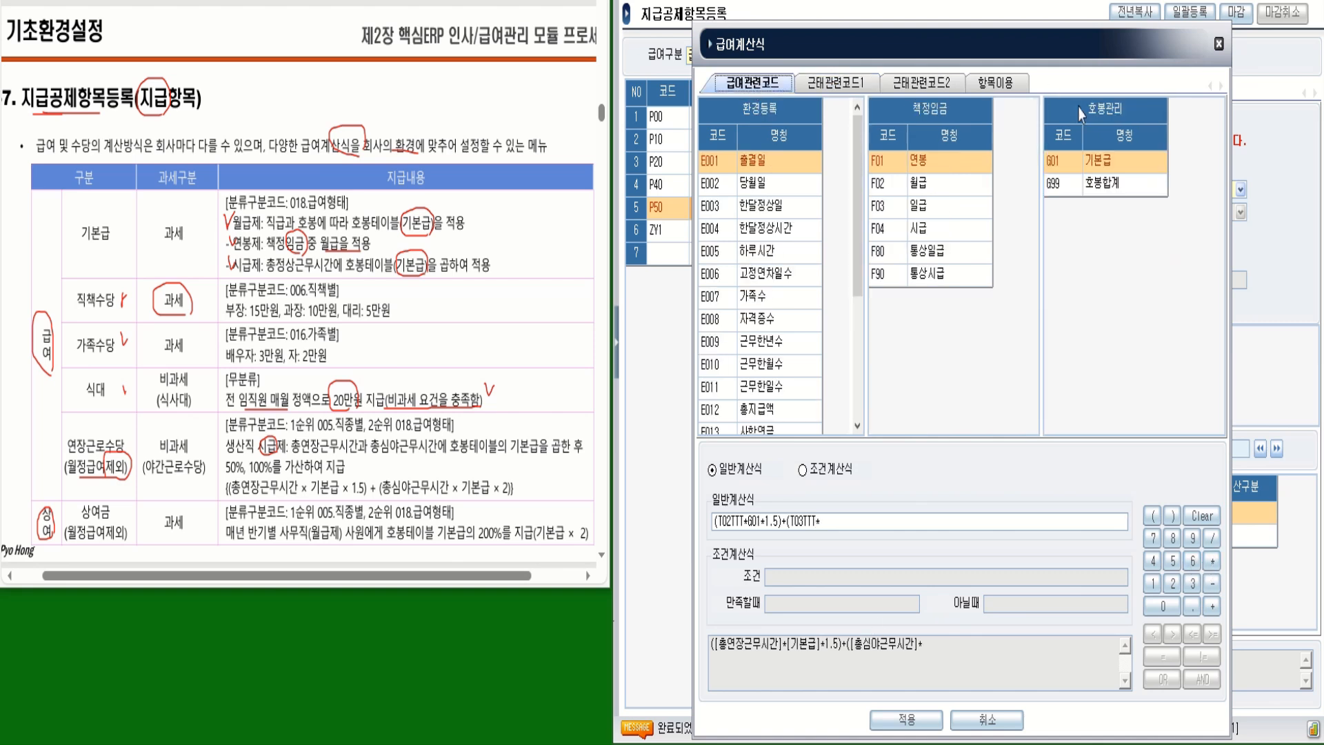
double_click(1115, 166)
click(1214, 562)
text(2))
click(908, 719)
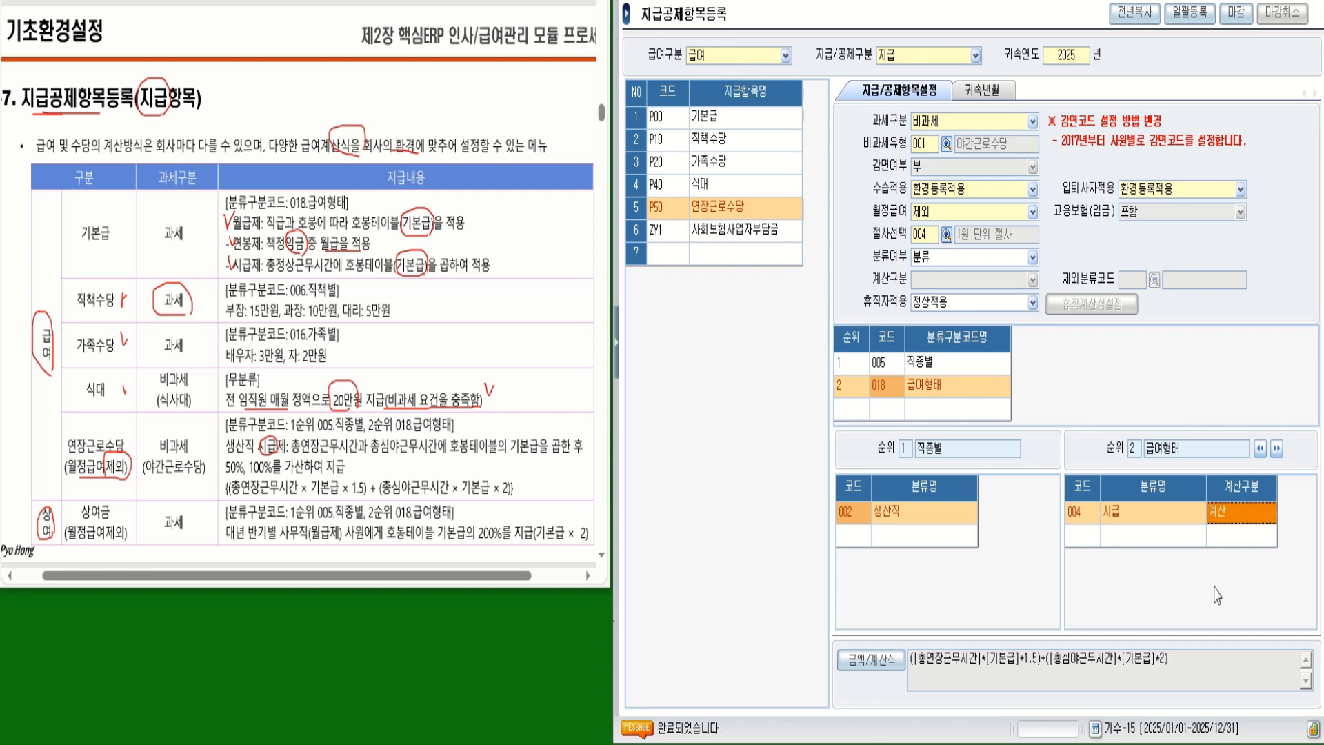
- Switch 급여구분 to 상여 and set 월정급여 to 제외 for the V00 상여 item
click(786, 55)
click(745, 89)
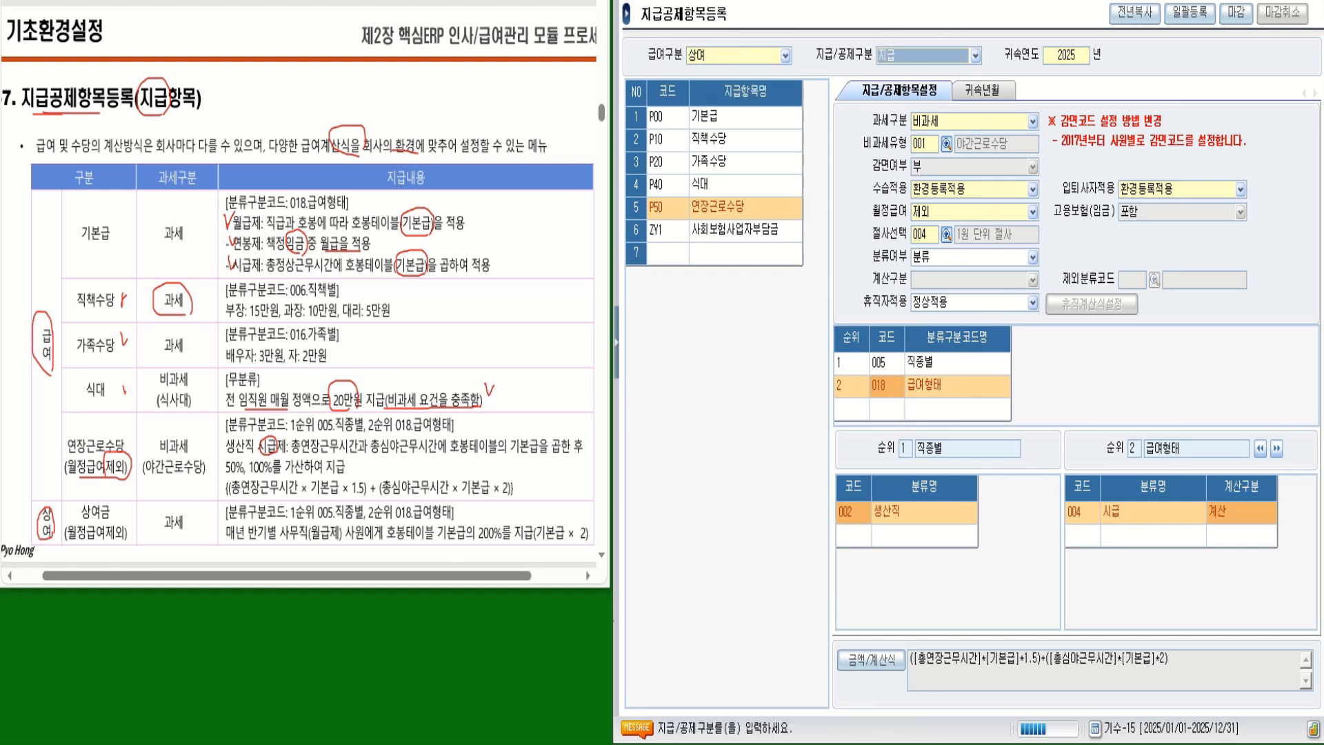
key(Return)
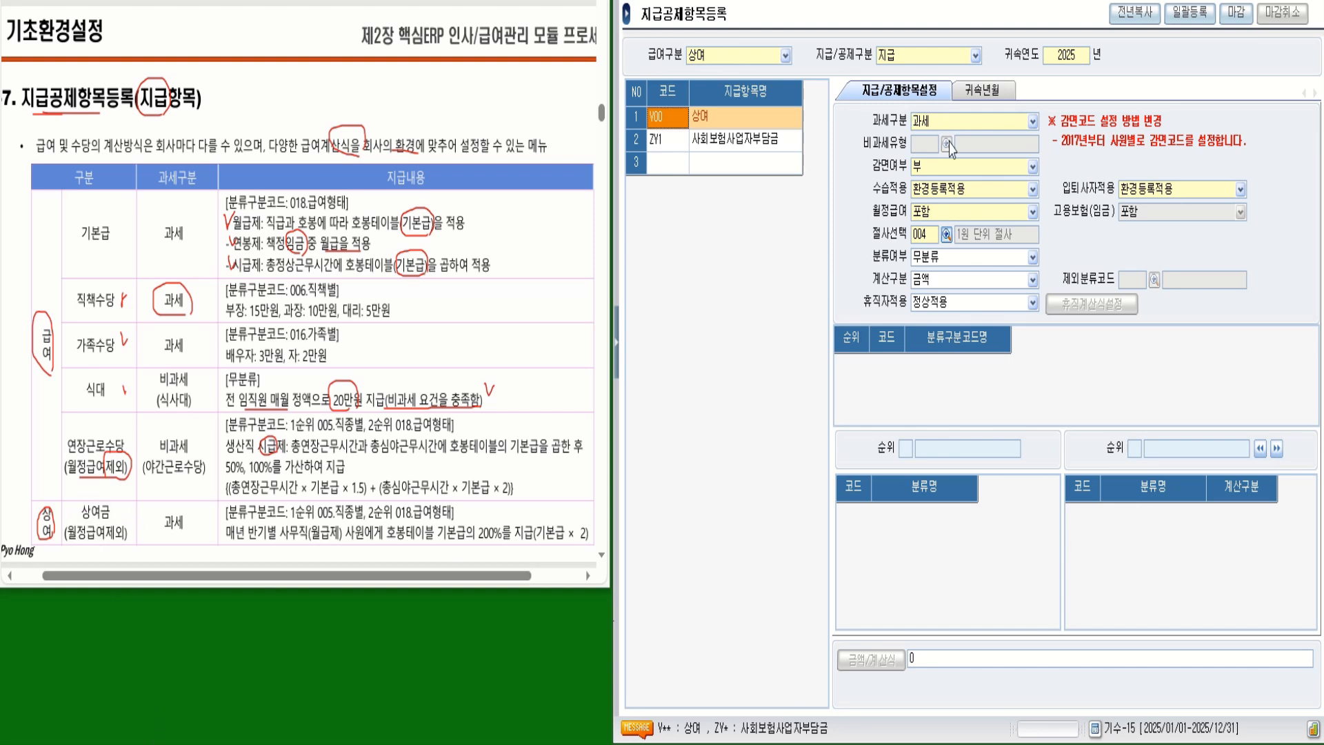
click(939, 214)
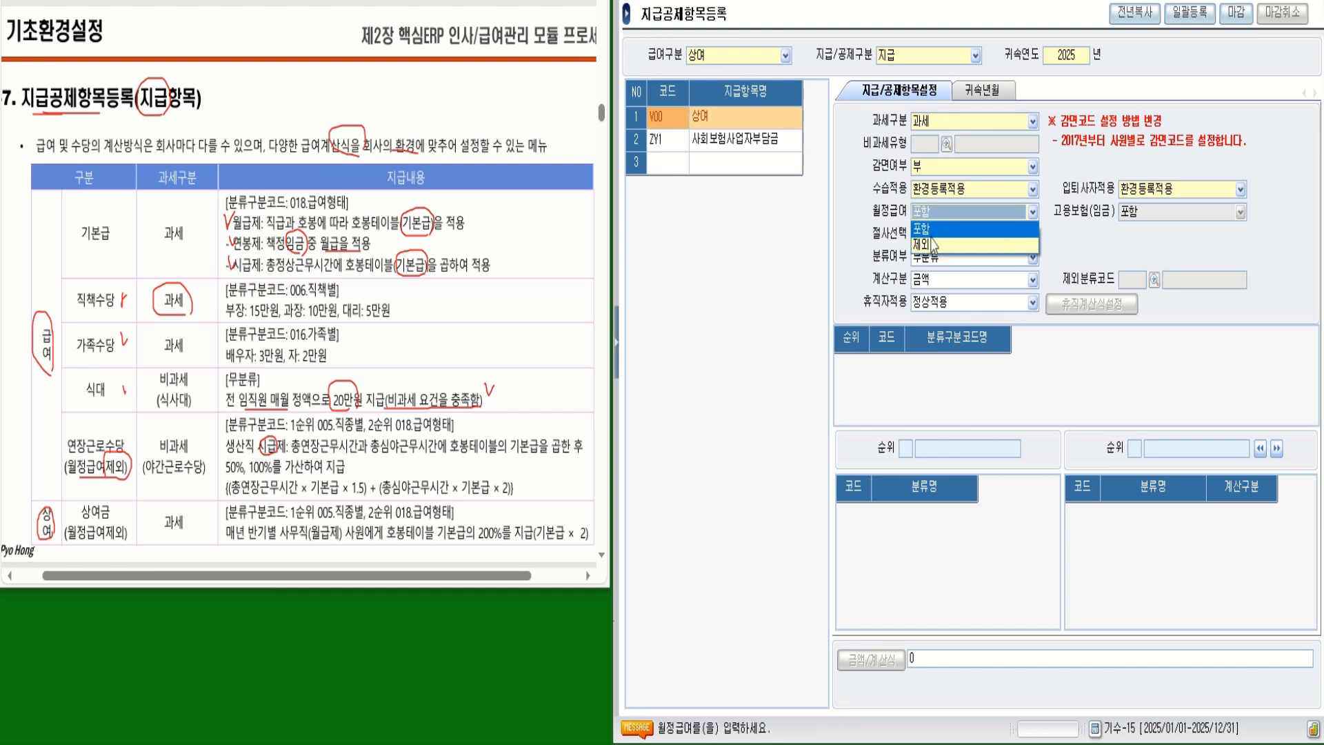
click(930, 243)
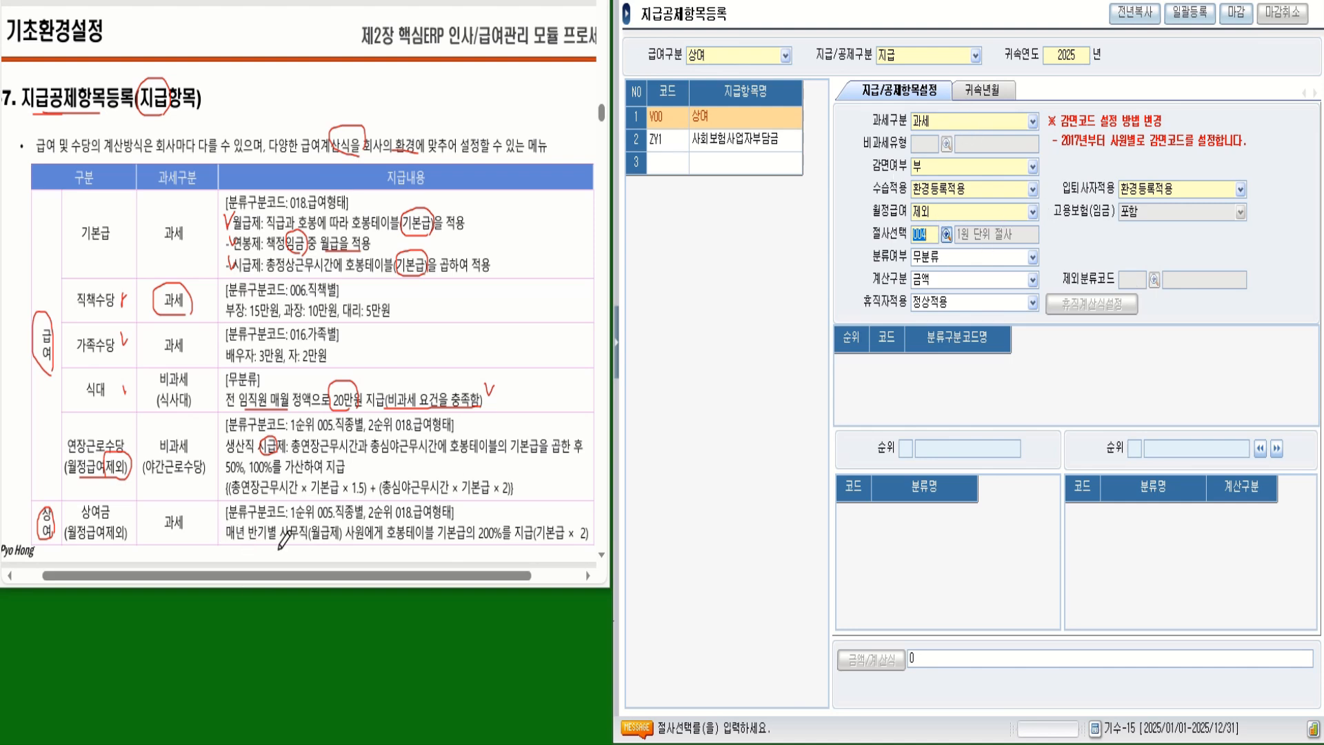
- Following the lesson page's 상여금 conditions, set 분류여부 to 분류 and add 005 직종별 as the first-priority classification
drag(335, 522, 443, 519)
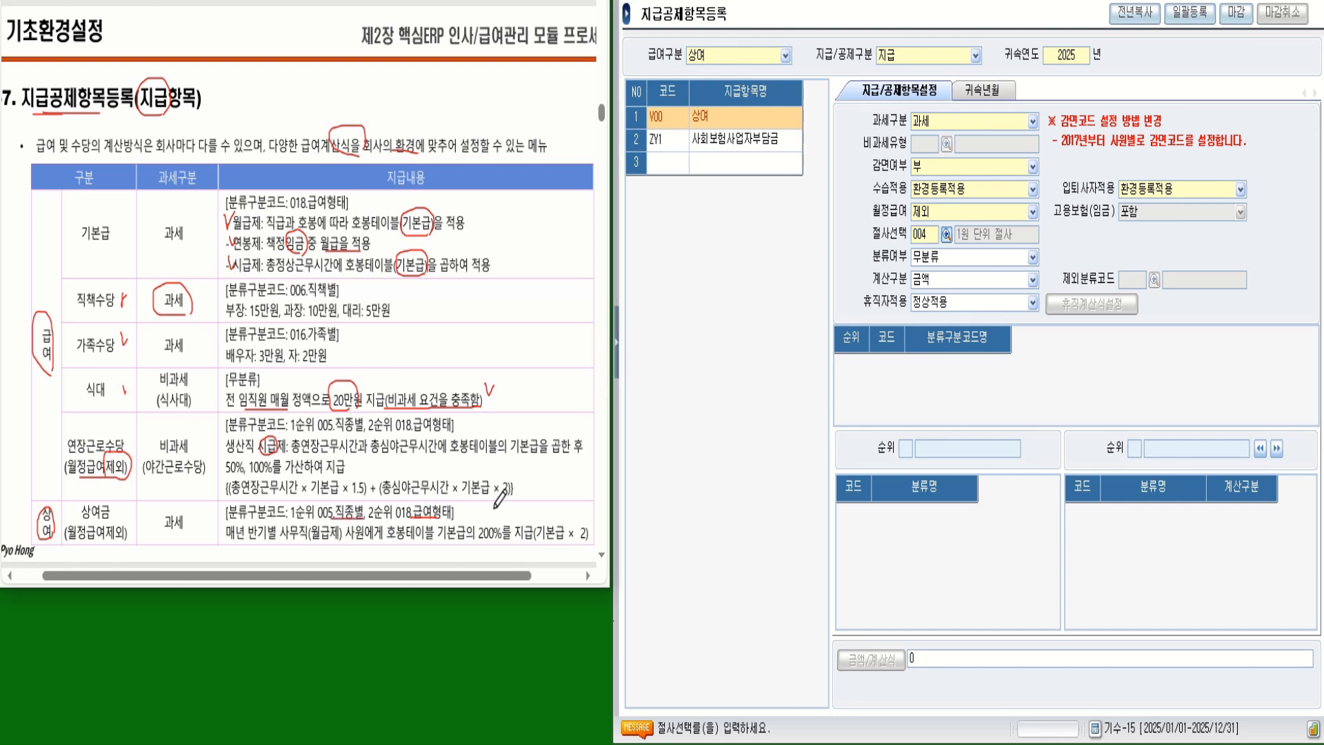
mouse_move(266, 543)
mouse_down()
mouse_move(252, 543)
mouse_move(275, 526)
mouse_move(263, 545)
mouse_move(345, 544)
mouse_move(345, 527)
mouse_move(288, 523)
mouse_move(283, 544)
mouse_up()
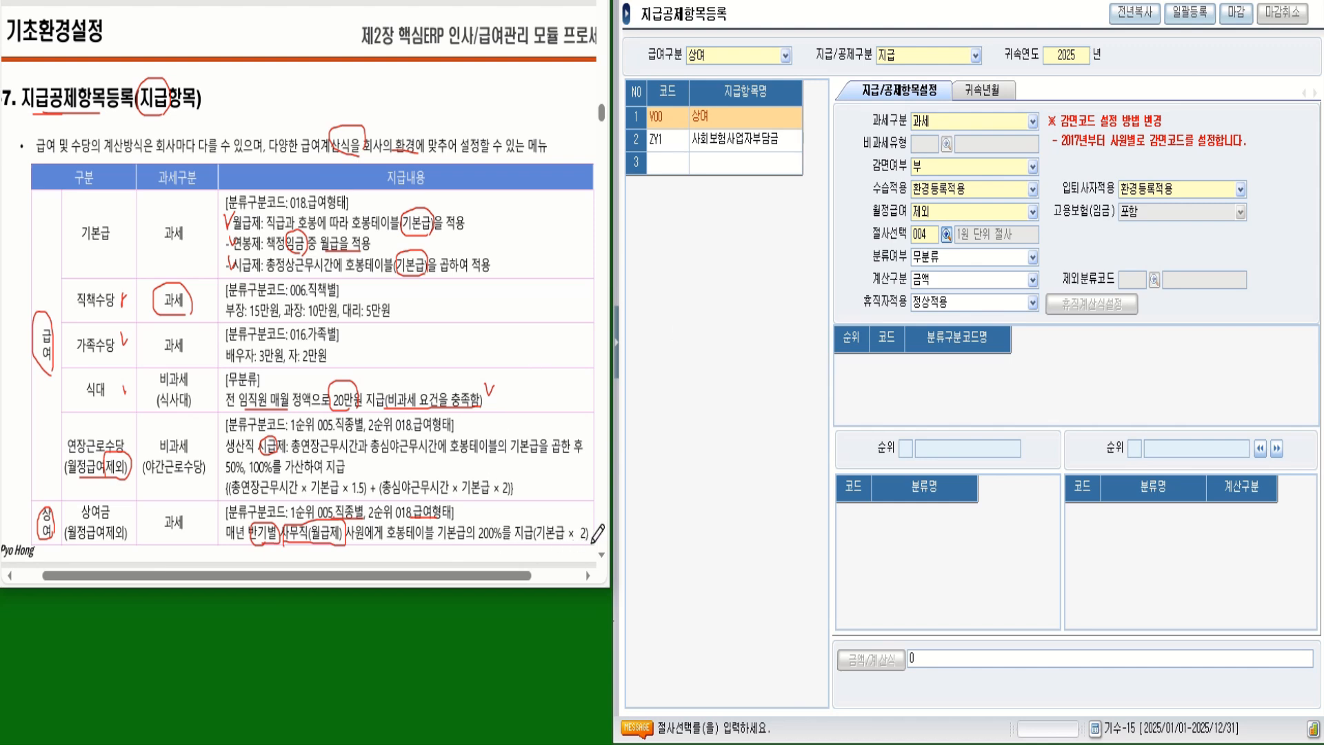
mouse_move(592, 543)
mouse_down()
mouse_move(491, 547)
mouse_move(473, 523)
mouse_move(493, 548)
mouse_up()
mouse_move(591, 538)
mouse_down()
mouse_move(580, 519)
mouse_move(595, 540)
mouse_up()
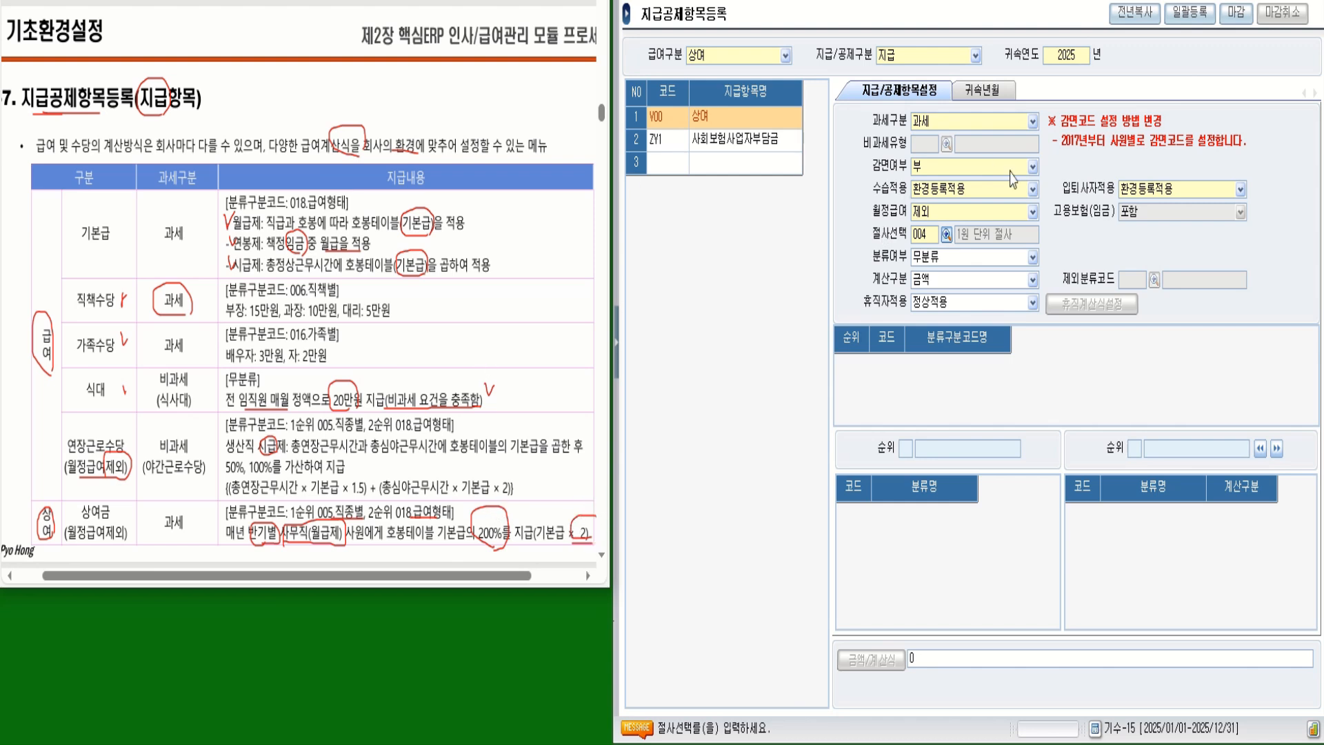
click(953, 258)
click(935, 292)
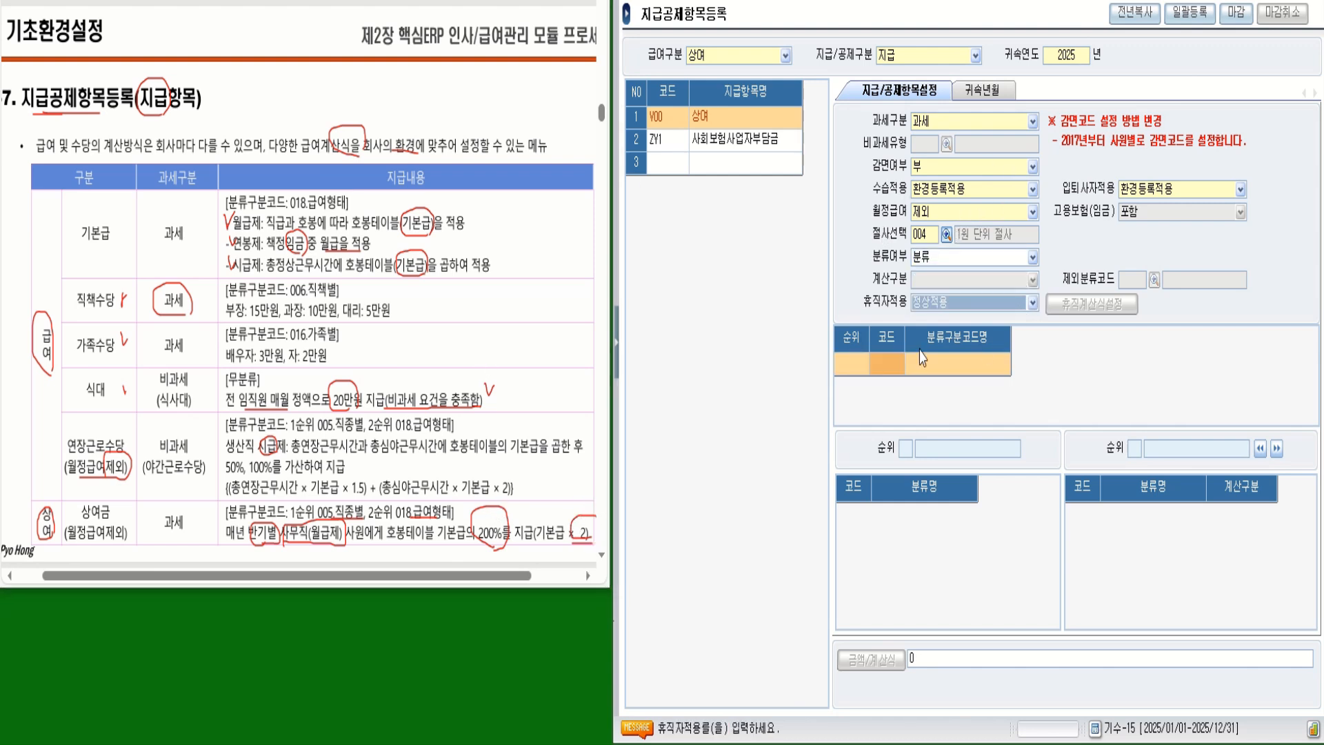
click(893, 365)
key(F2)
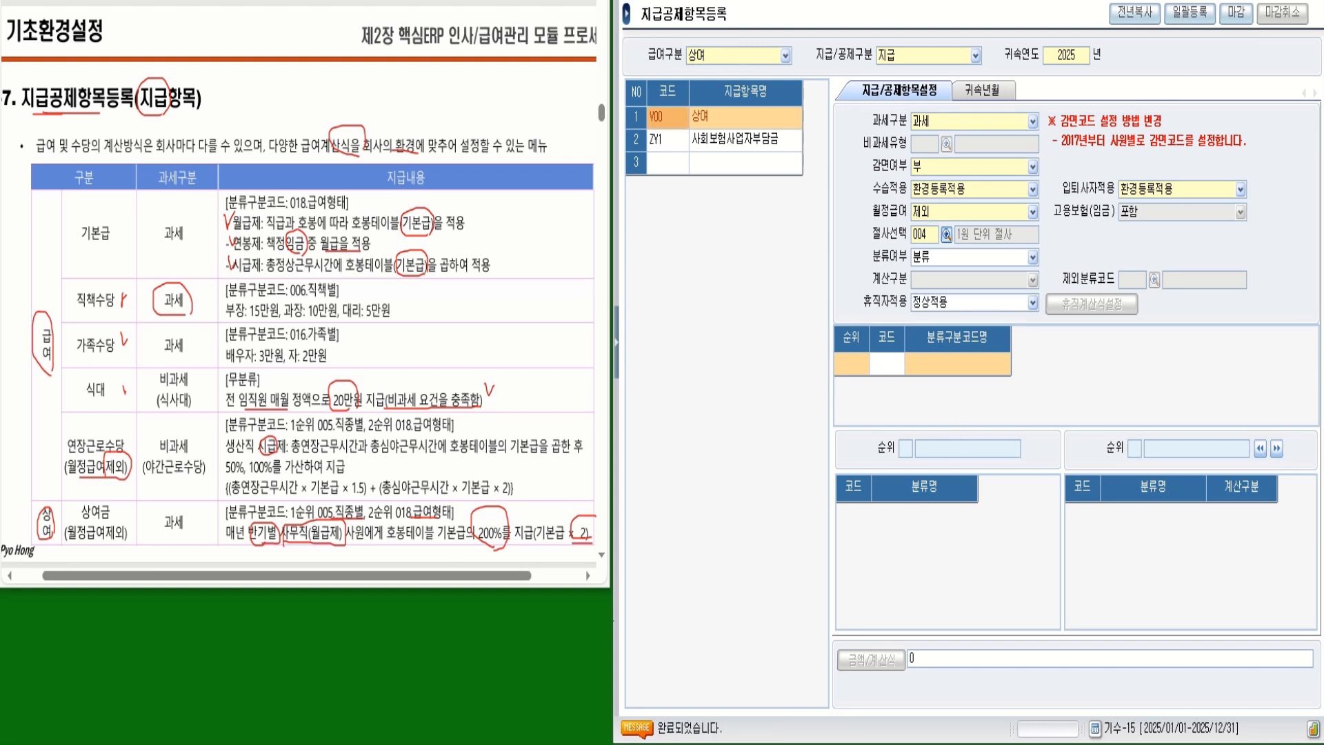
double_click(960, 408)
click(974, 371)
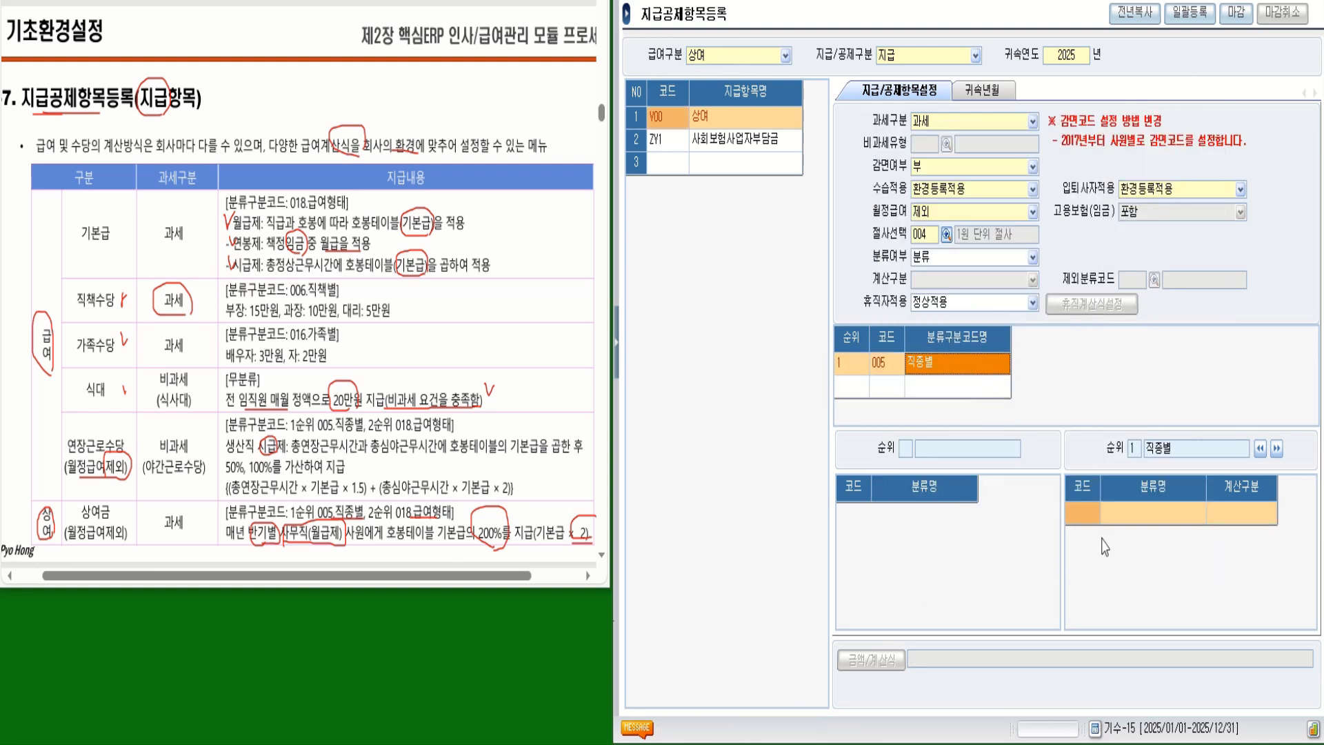
- Add 001 사무직 under the 직종별 classification of the 상여 item
click(1082, 514)
key(F2)
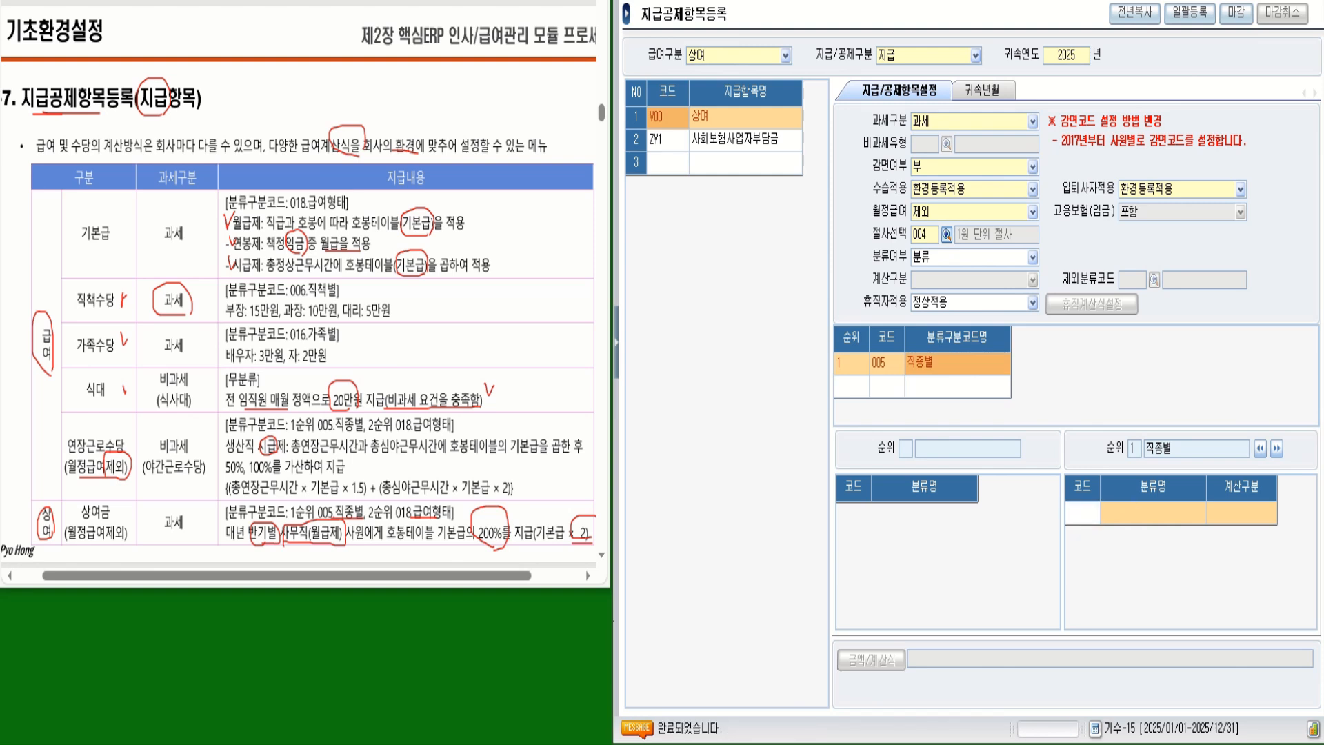
click(979, 364)
double_click(982, 365)
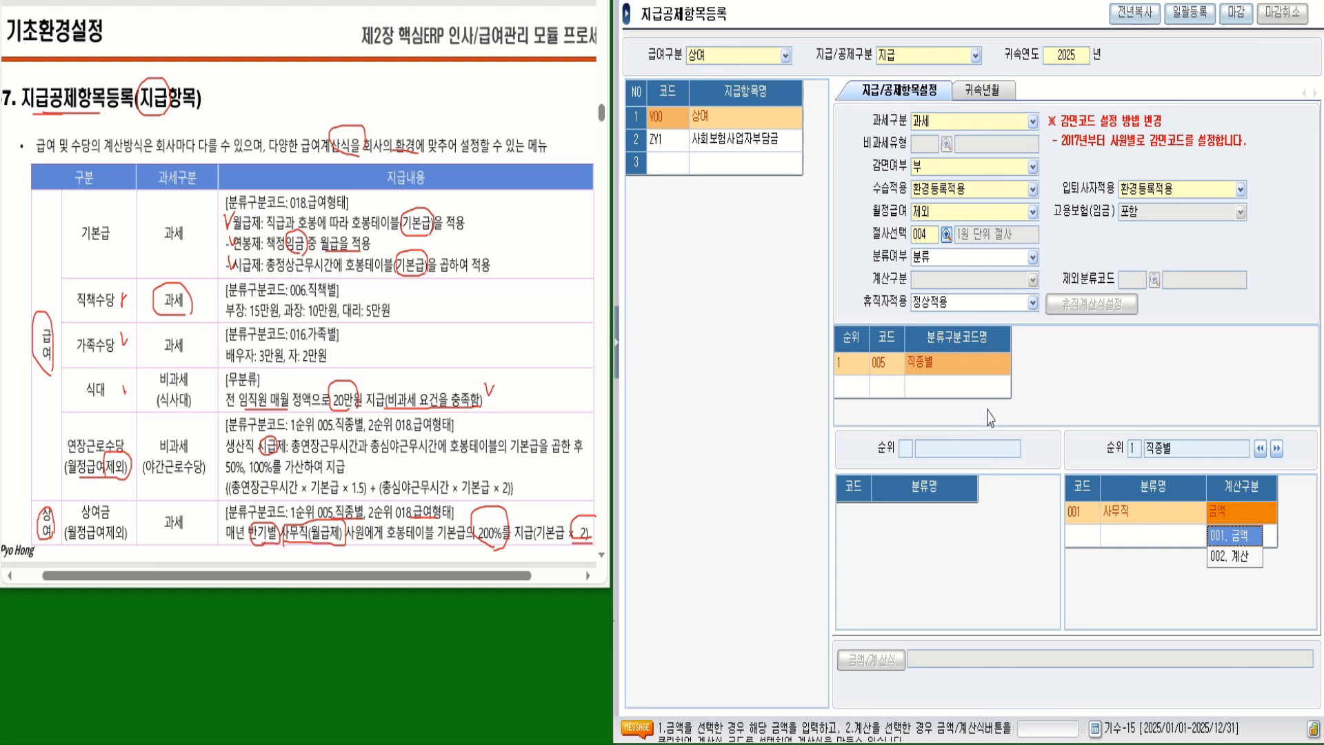
- Add 018 급여형태 as the second-priority classification of the 상여 item
click(898, 388)
click(888, 389)
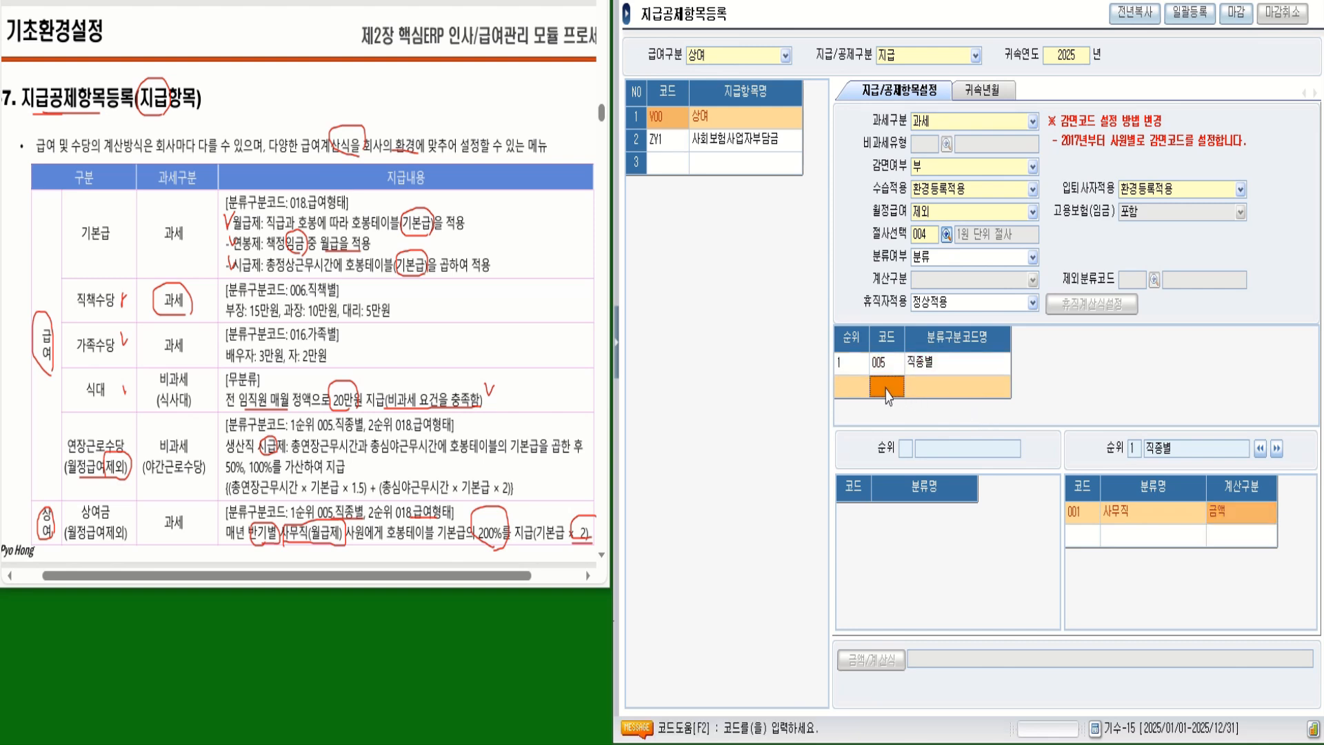
click(887, 390)
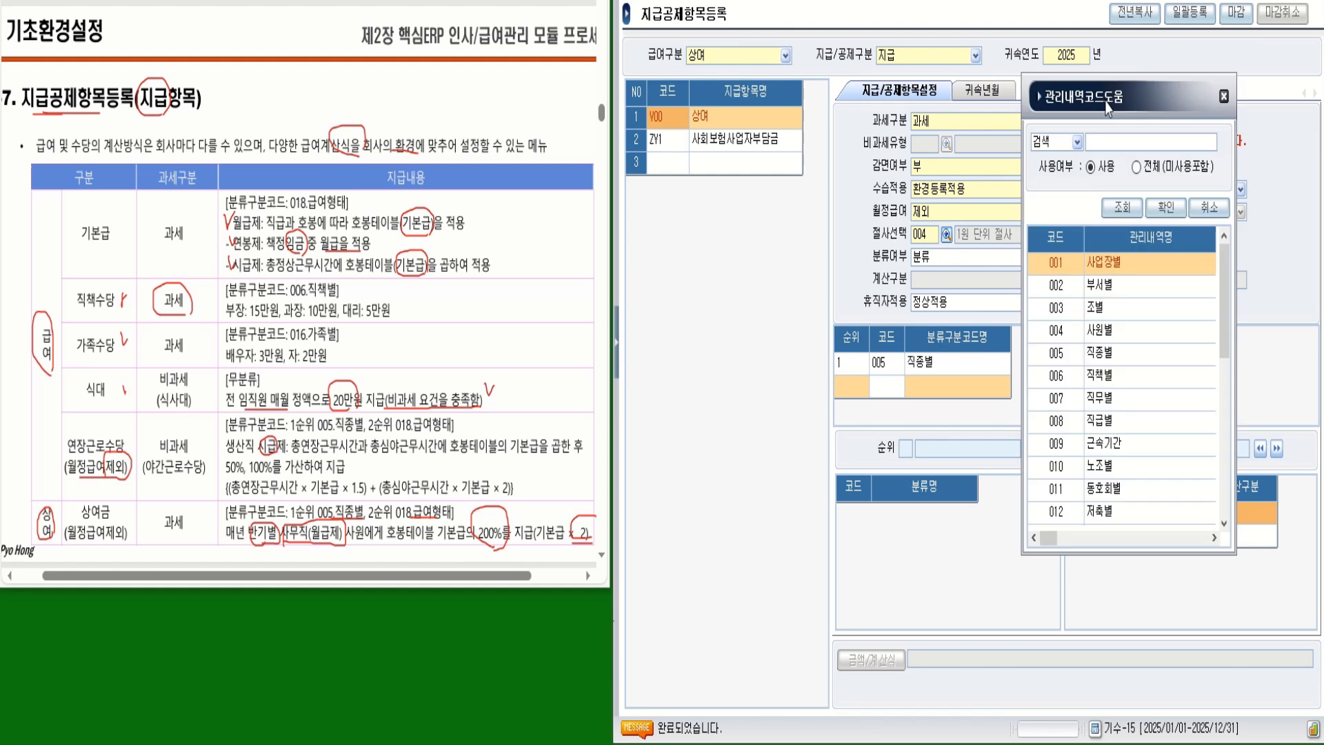
key(F2)
drag(1025, 286, 1027, 476)
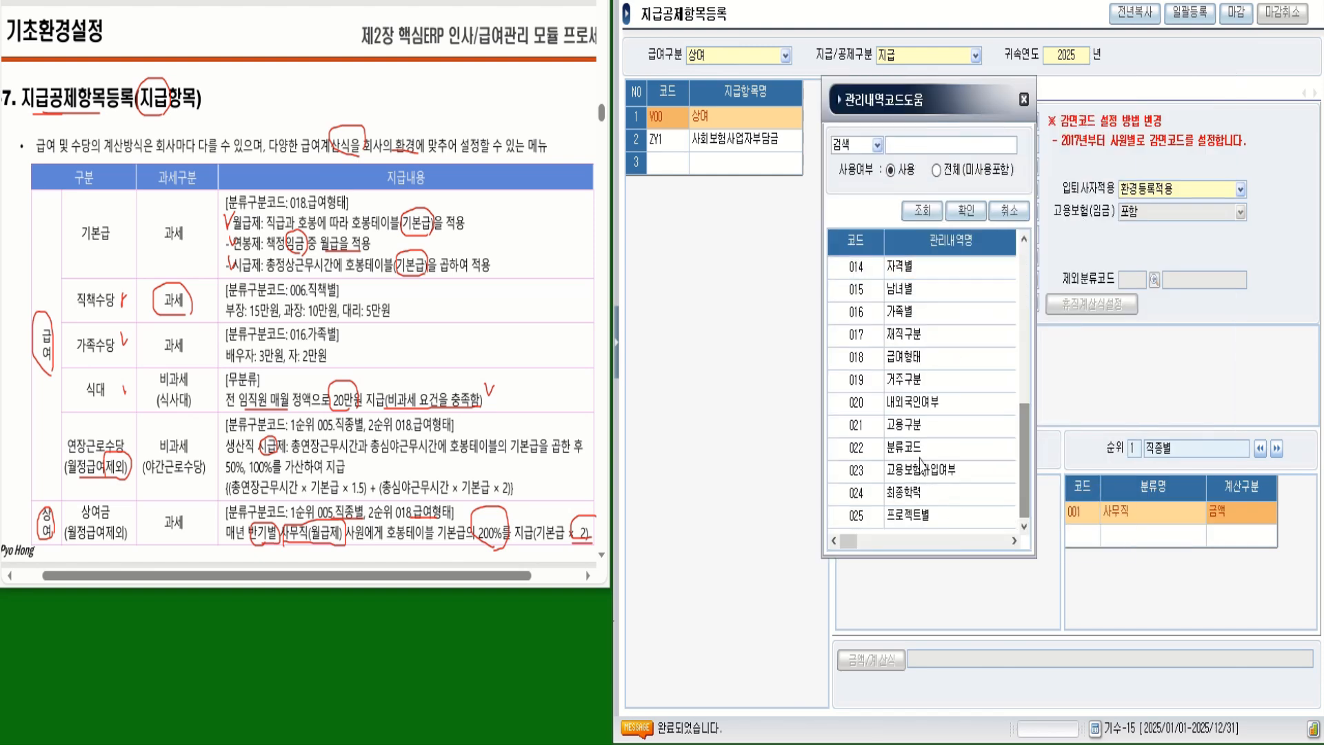
double_click(905, 358)
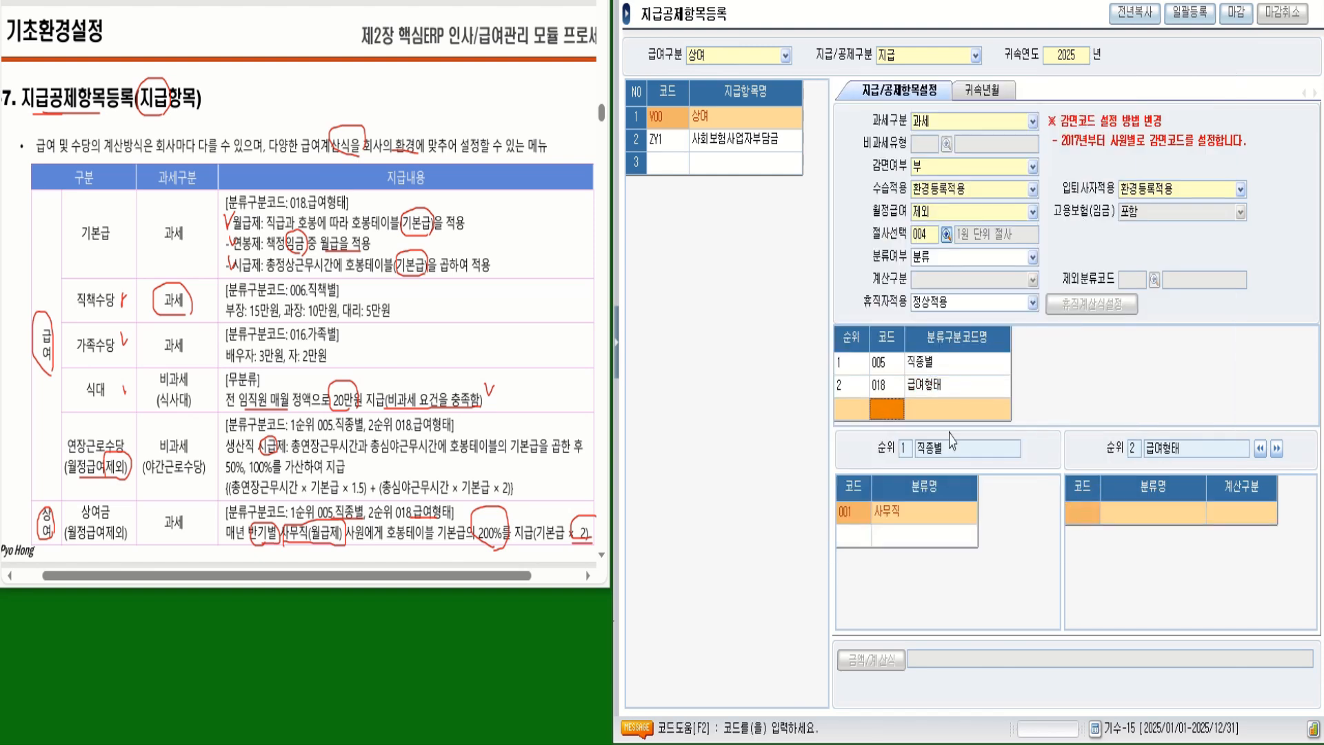
- Add 001 월급 under 급여형태 for 사무직 and choose 계산 as its 계산구분
click(912, 387)
double_click(1080, 517)
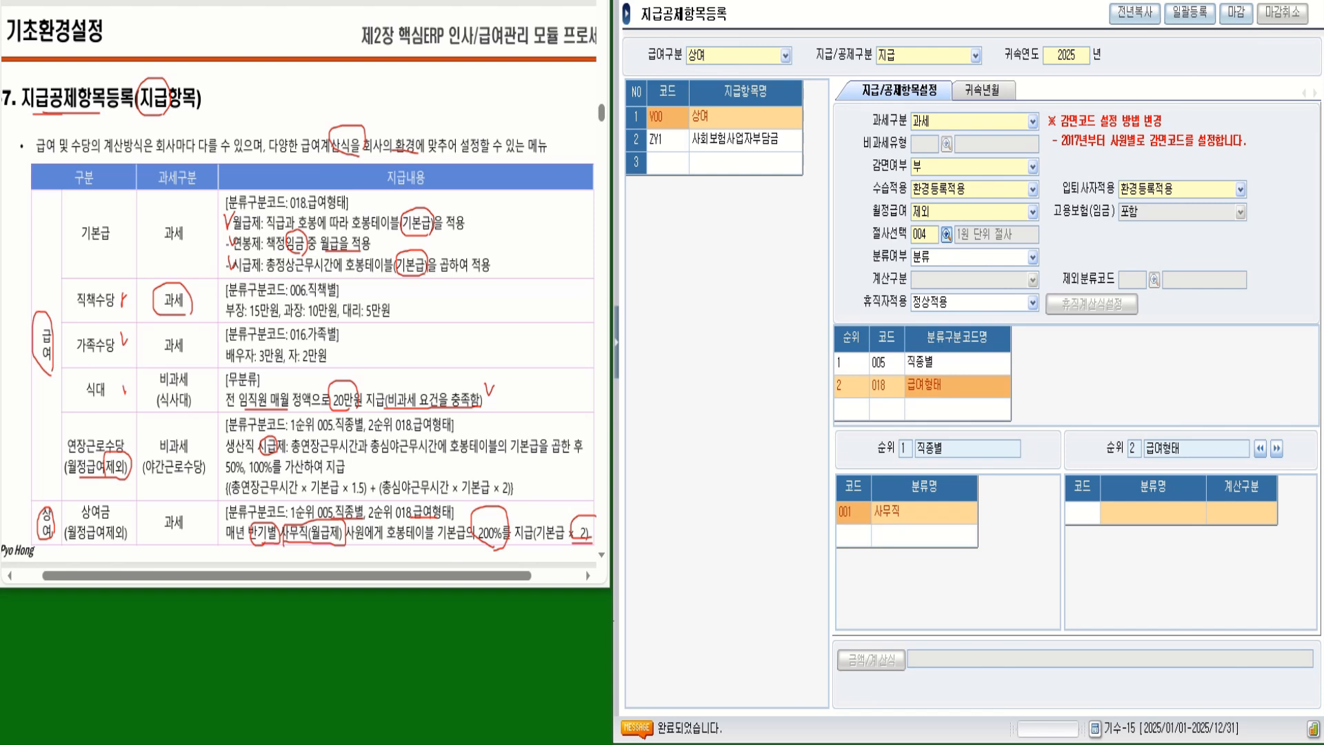
key(F2)
click(990, 379)
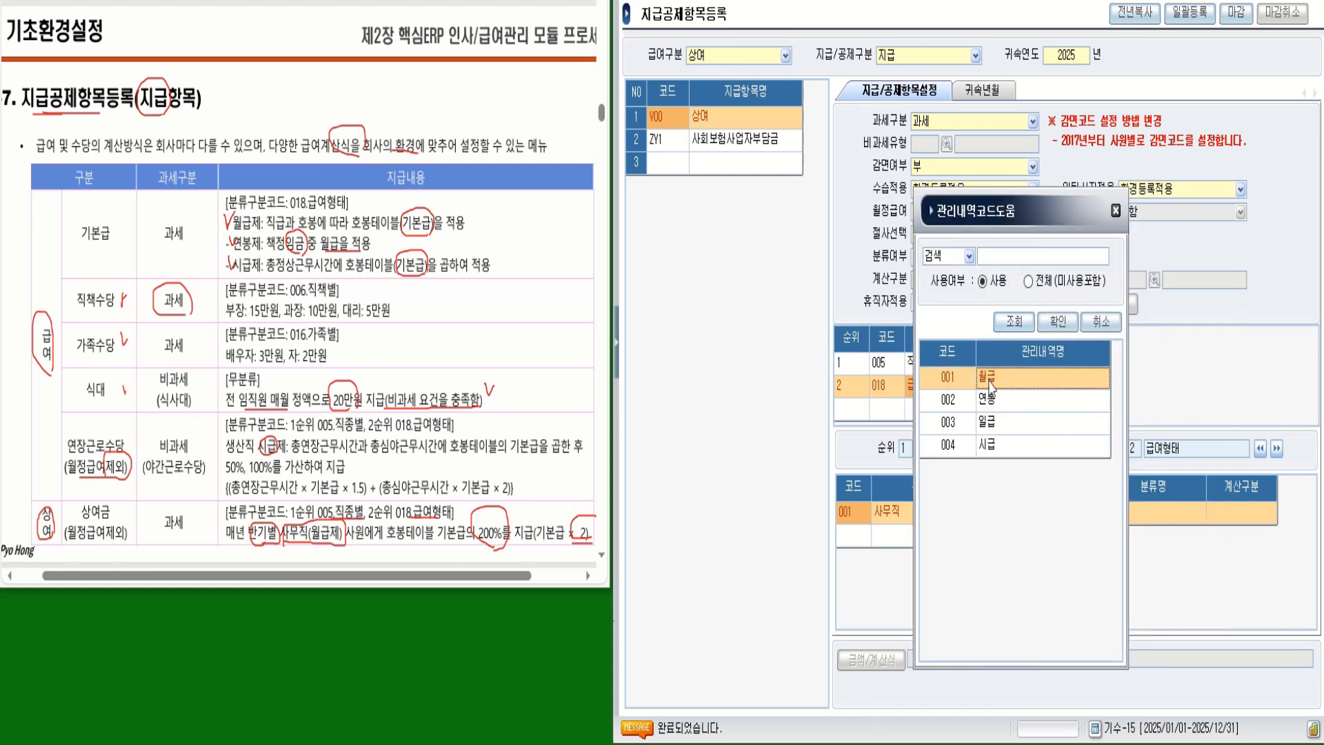
double_click(991, 383)
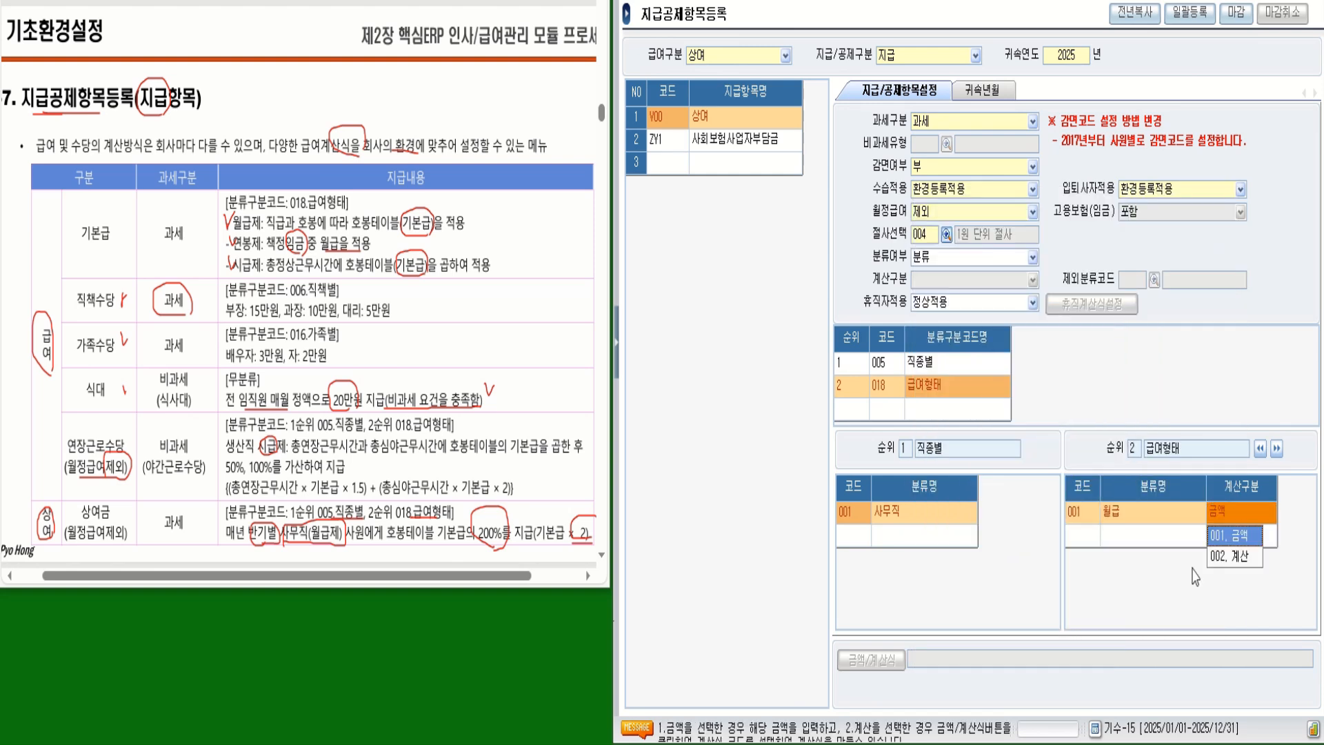
click(1242, 560)
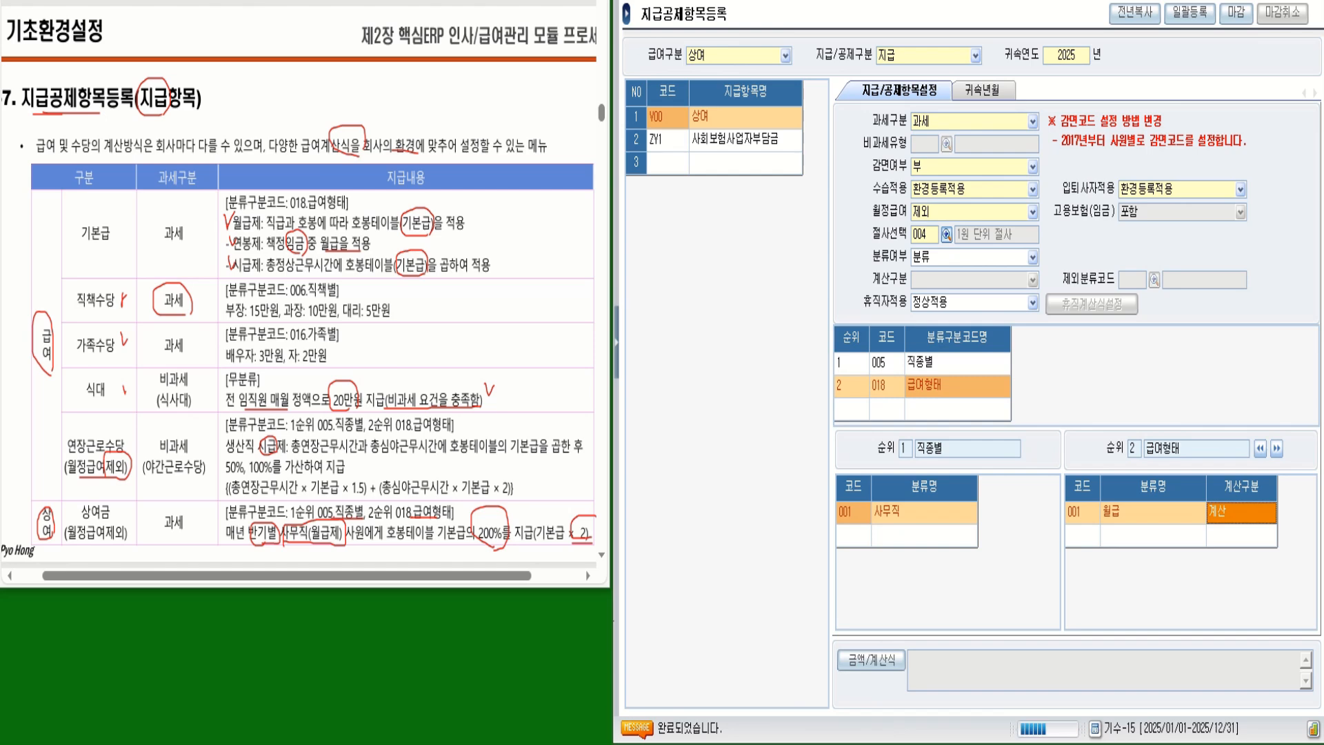
- Build the 급여계산식 for 월급 as 기본급 × 2 and apply it to the 상여 item
click(872, 660)
drag(1033, 55, 901, 50)
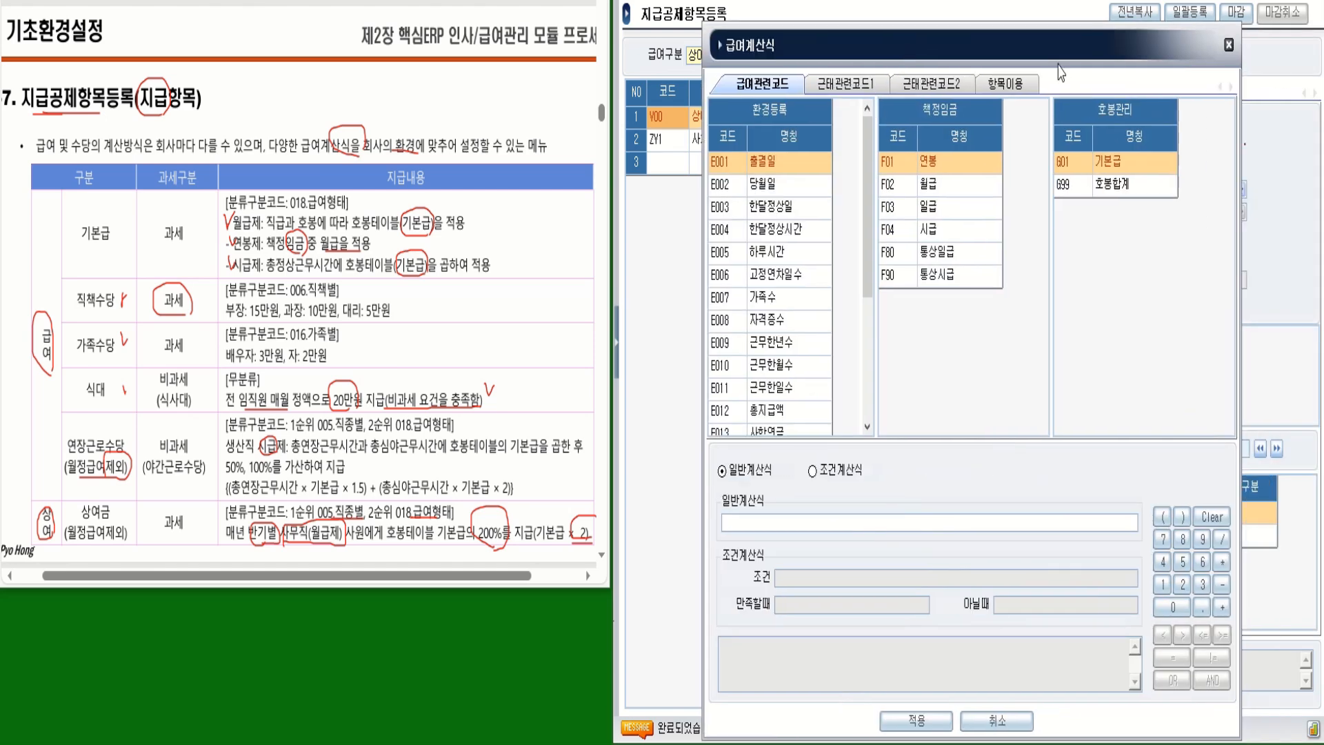
double_click(1119, 163)
click(1222, 562)
text(2)
click(916, 720)
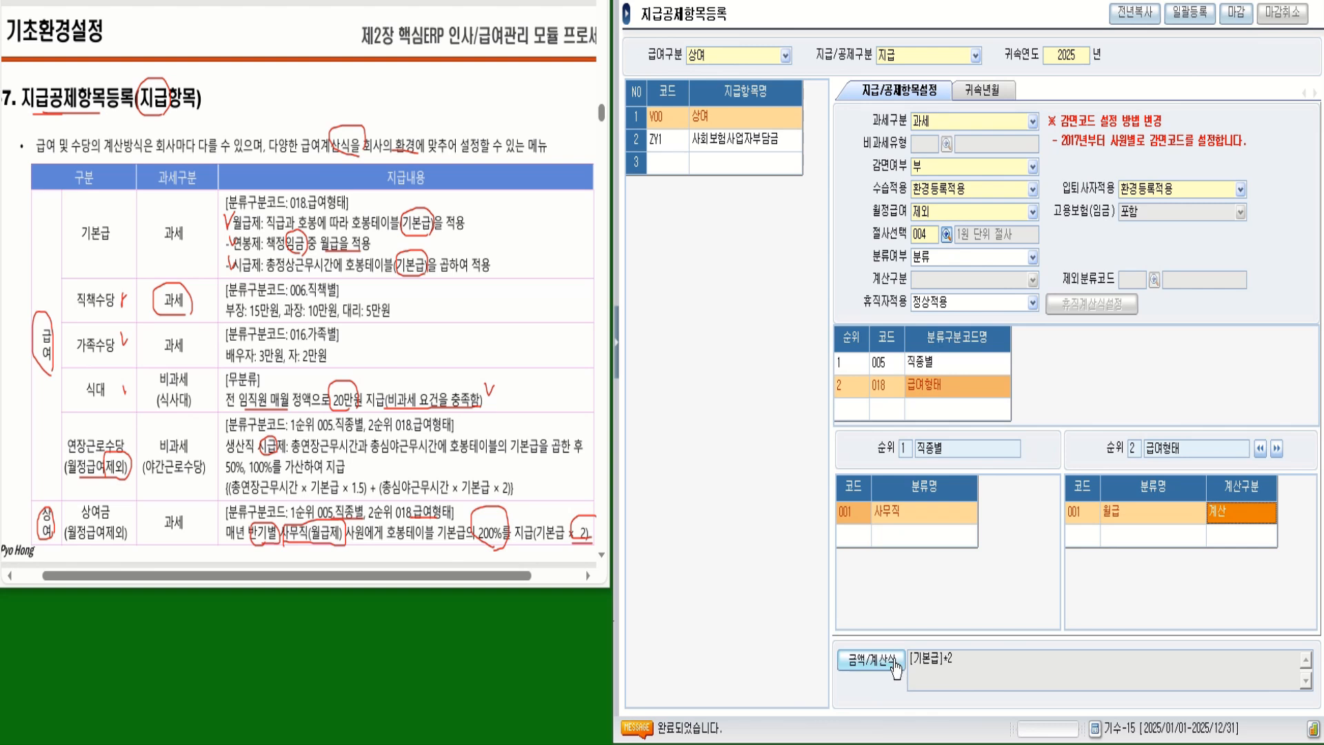